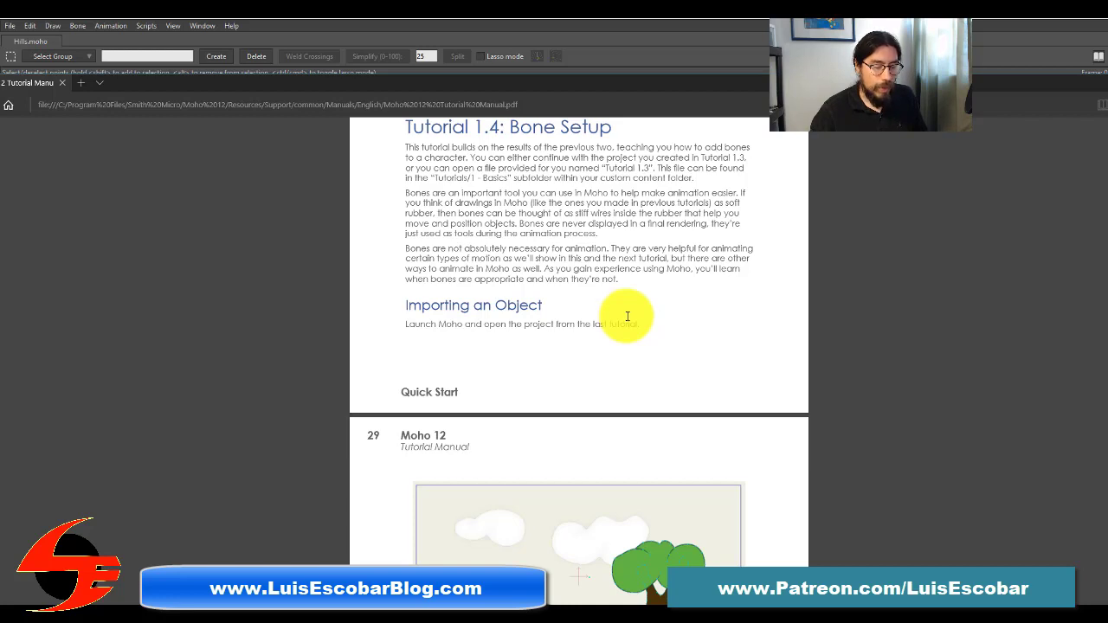
Step: Read the manual's Tutorial 1.4 section on importing an object
scroll(679, 271, down, 3)
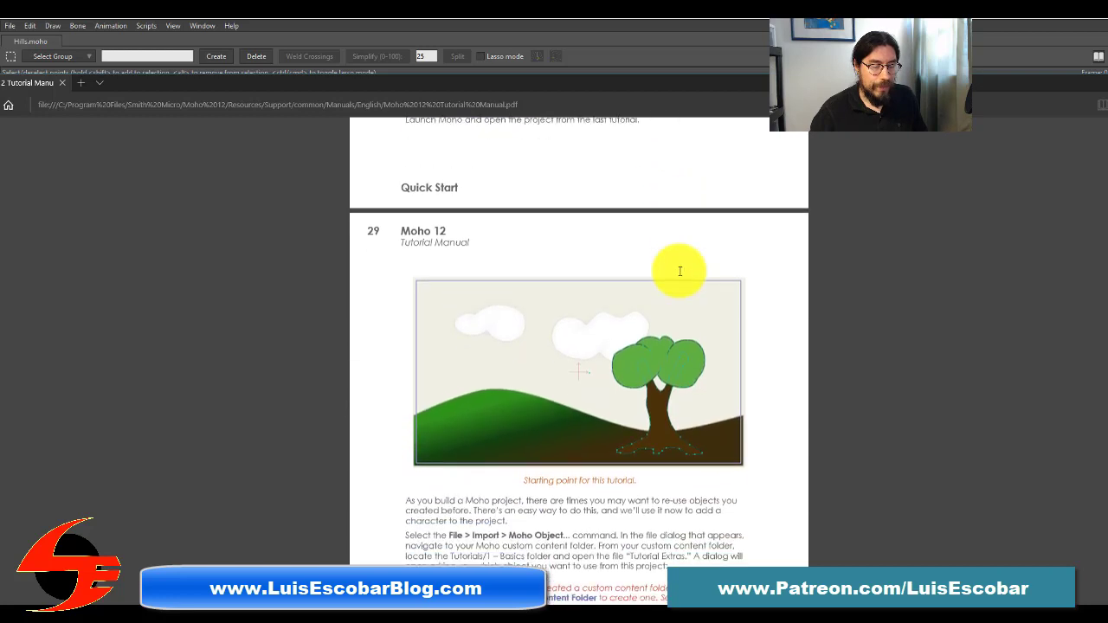
scroll(679, 271, up, 1)
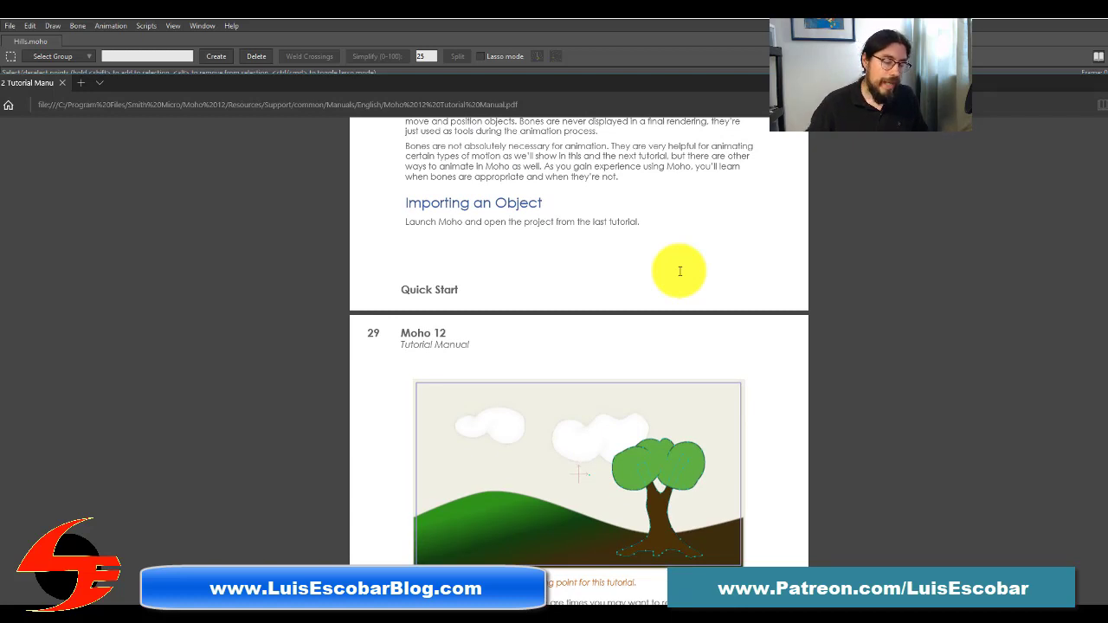
scroll(679, 271, down, 5)
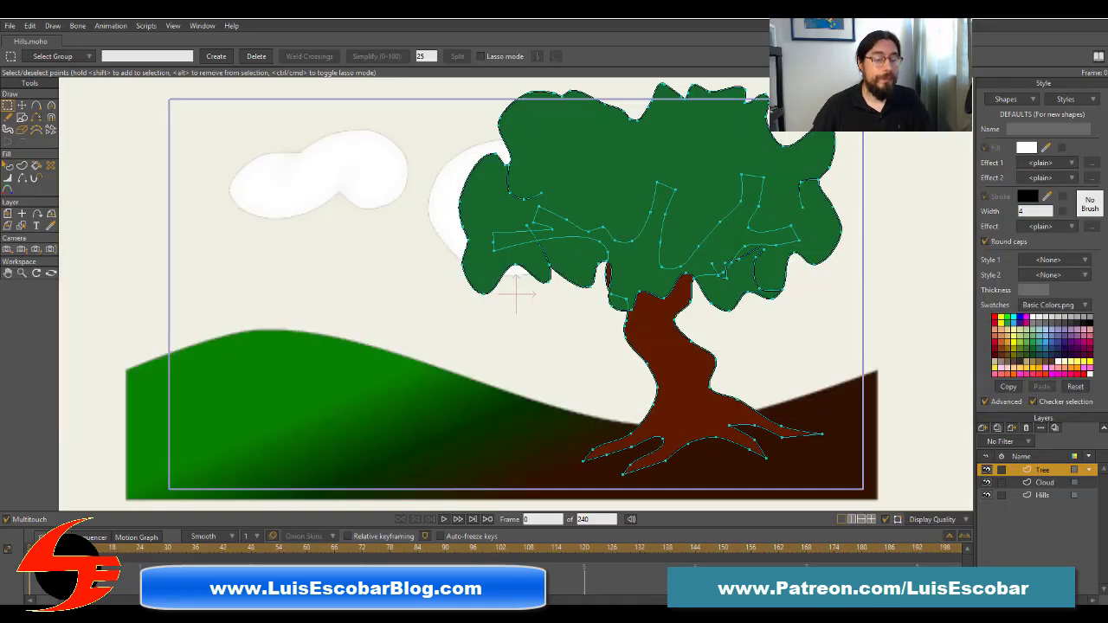
Step: Start a Moho object import from the Tutorial Extras project in the 1 - Basics tutorials folder
click(14, 26)
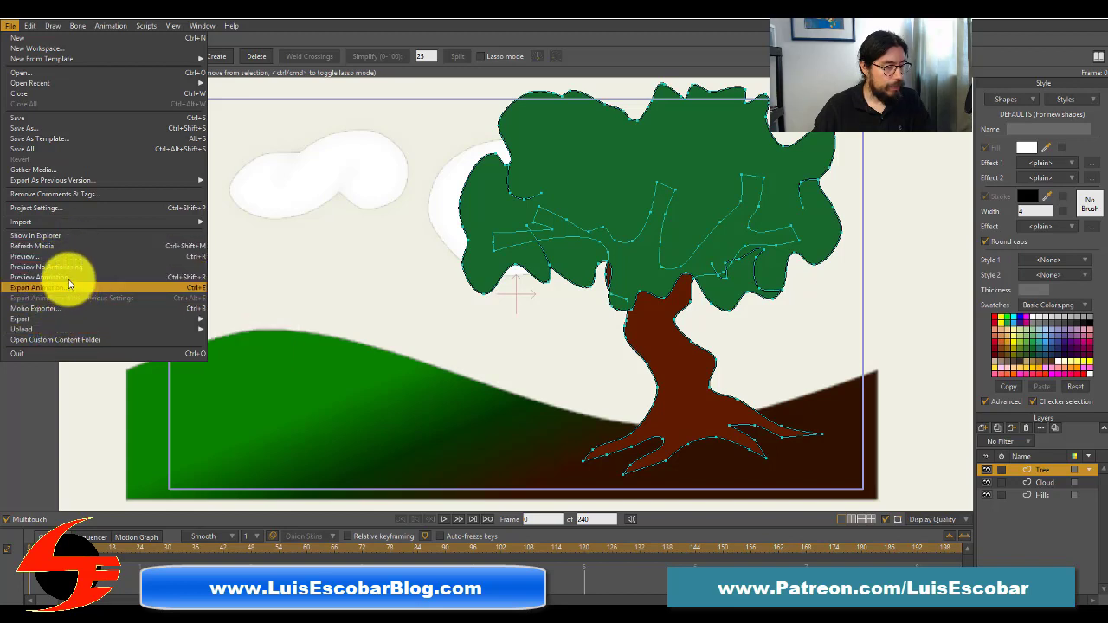
mouse_move(70, 226)
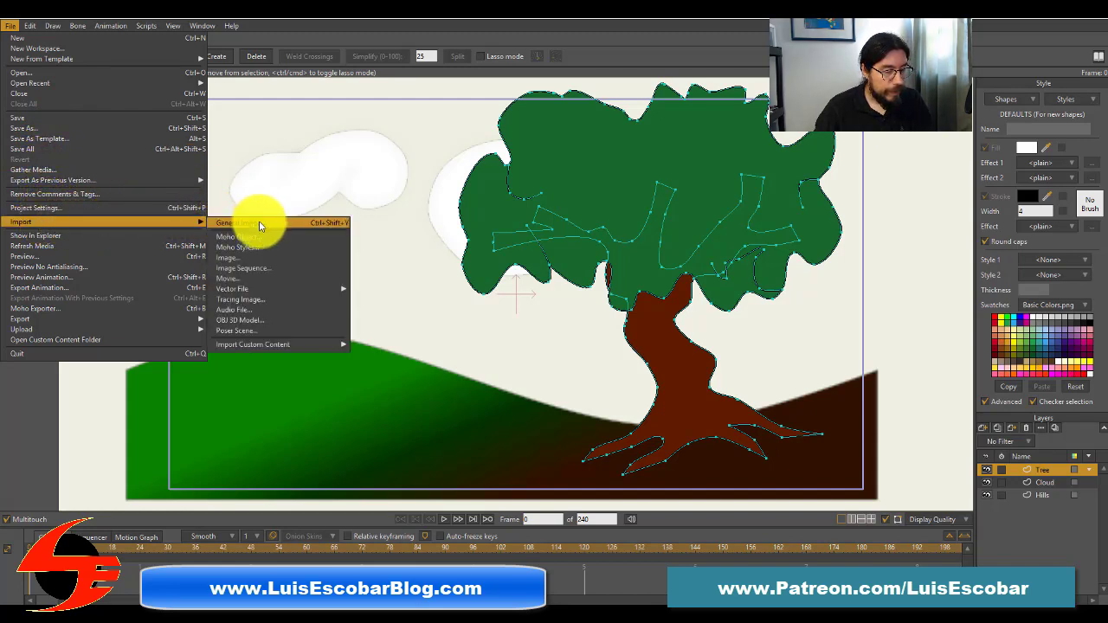
mouse_move(245, 294)
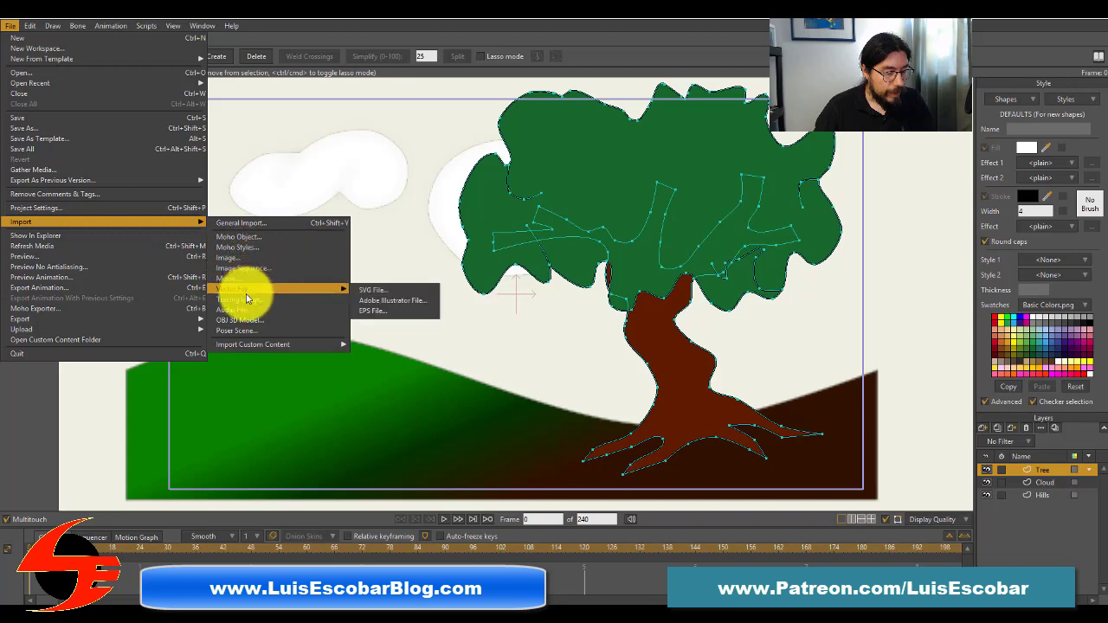
click(249, 237)
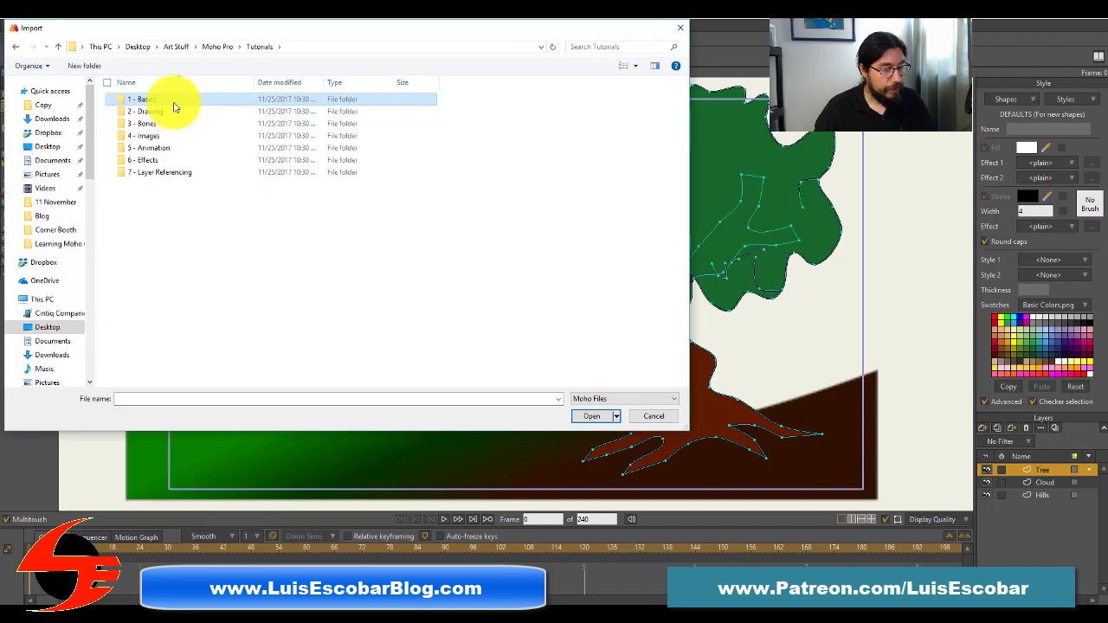
double_click(142, 100)
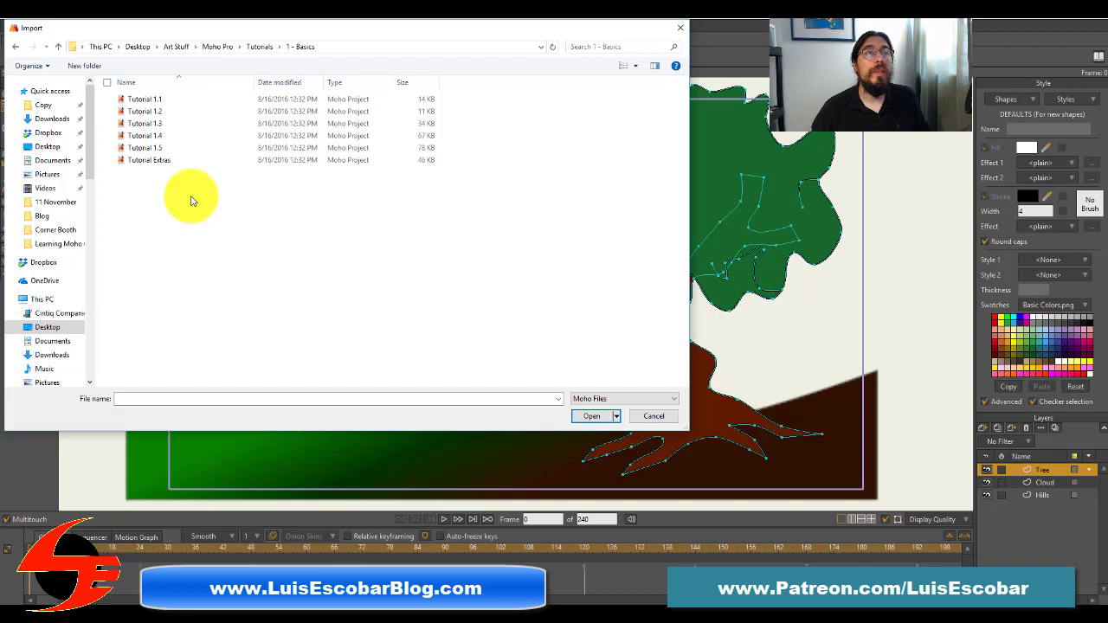
click(164, 161)
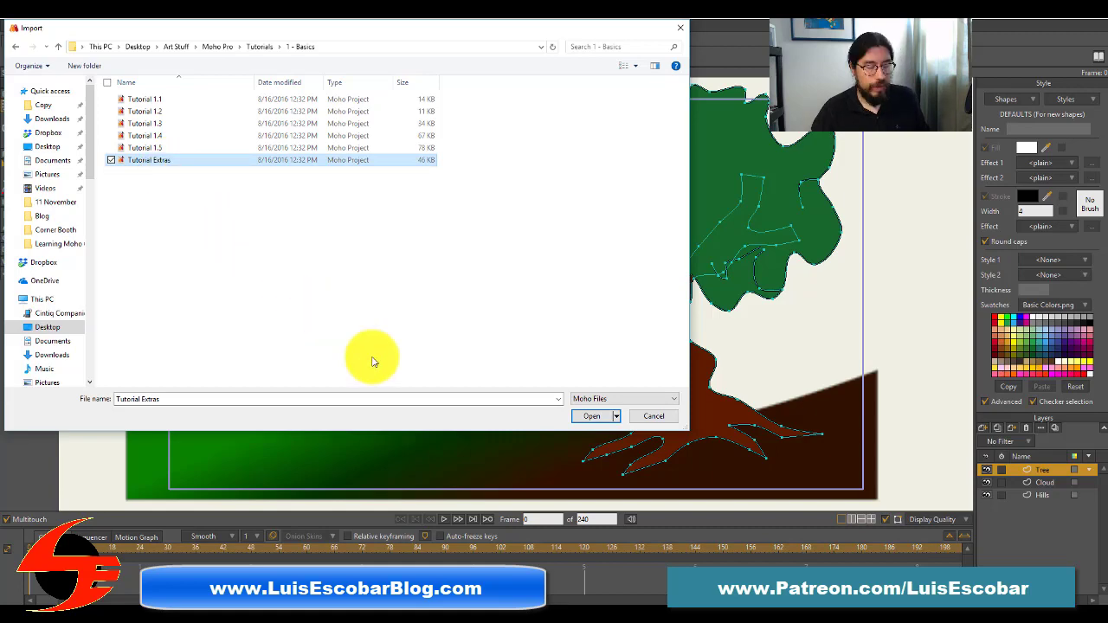
click(582, 418)
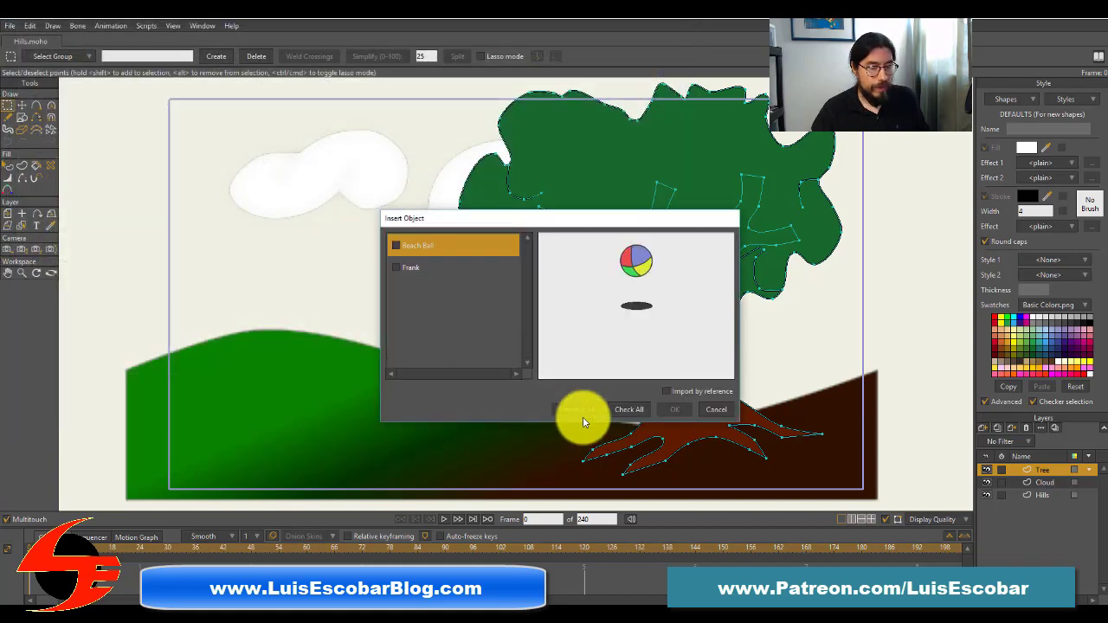
Step: Choose only the Frank character from the project's objects and insert it into the scene
click(424, 267)
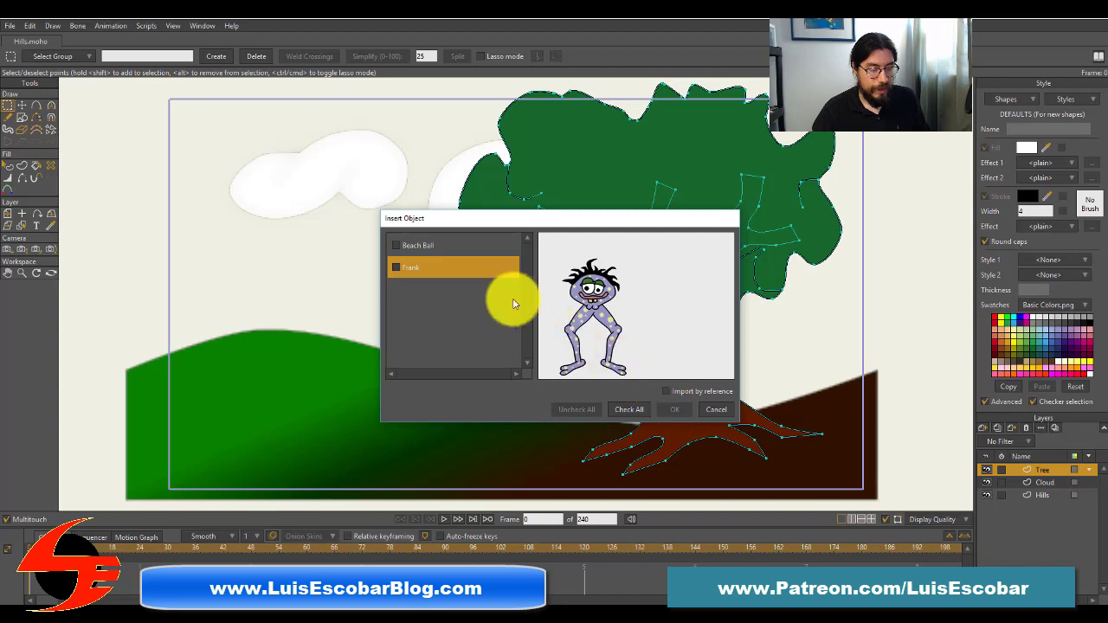
click(398, 267)
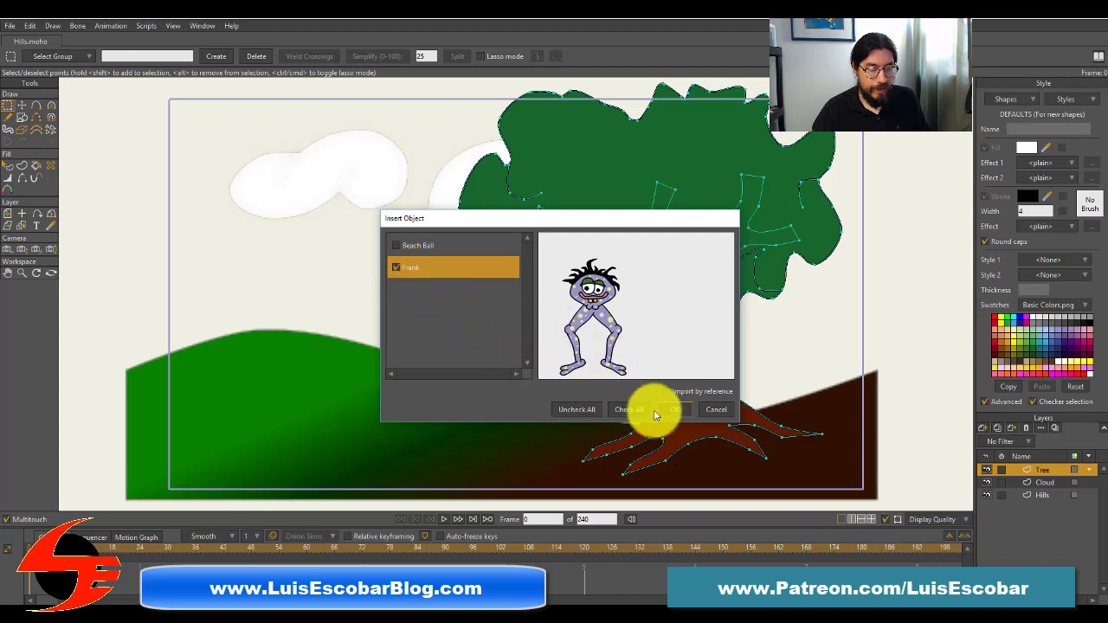
click(675, 409)
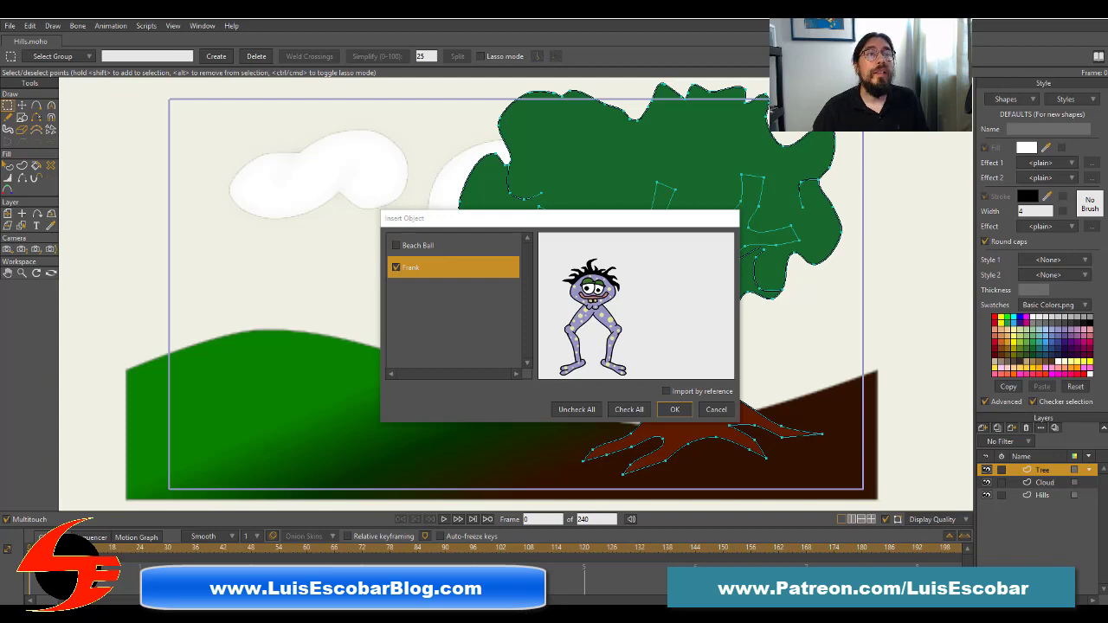
click(675, 413)
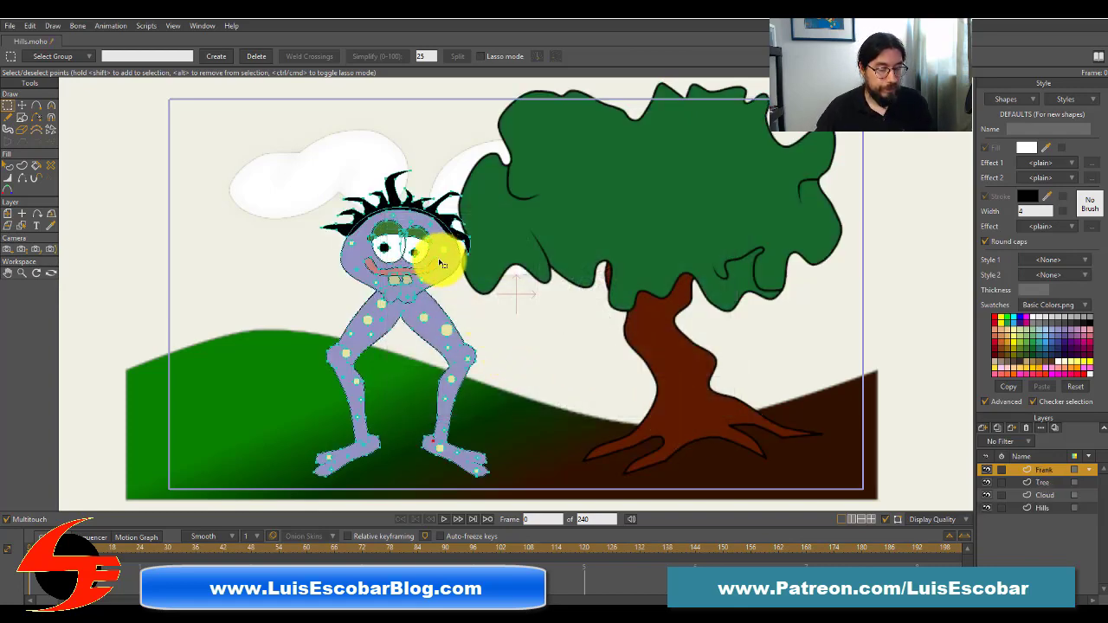
Step: Hide the Frank layer and show it again to check which artwork it holds
scroll(440, 254, up, 2)
scroll(440, 262, down, 3)
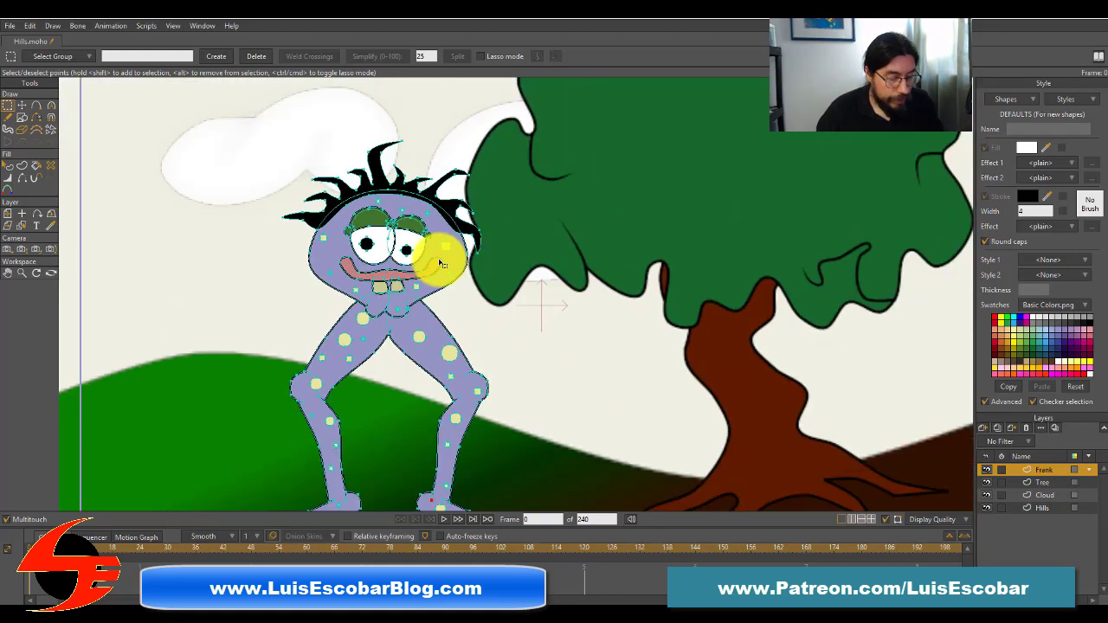
scroll(440, 262, up, 1)
scroll(440, 260, up, 1)
scroll(439, 259, down, 2)
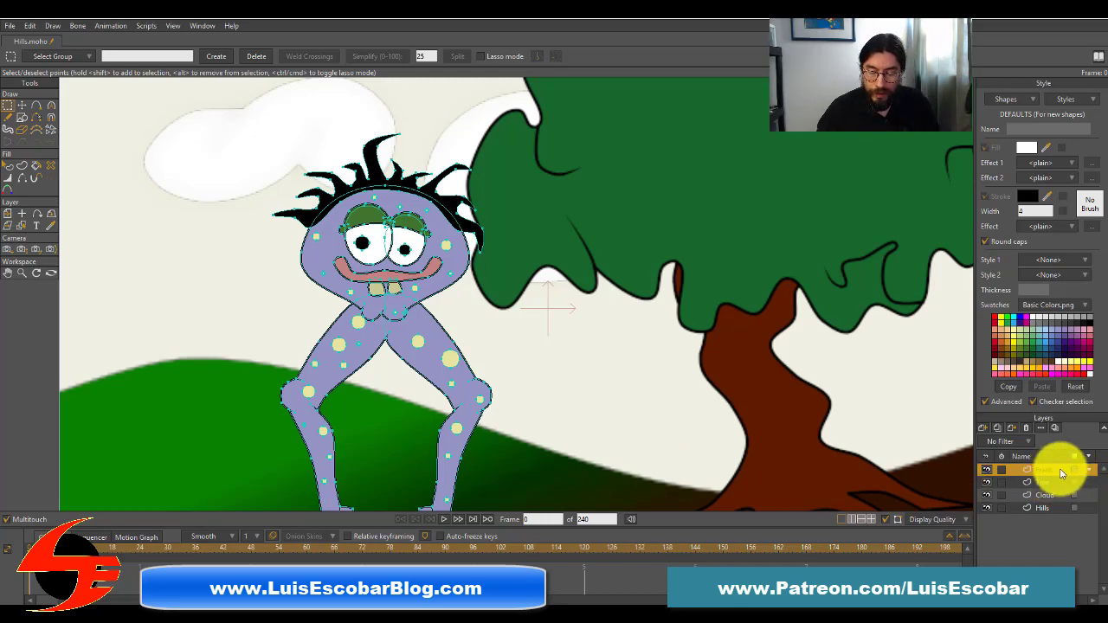
click(987, 471)
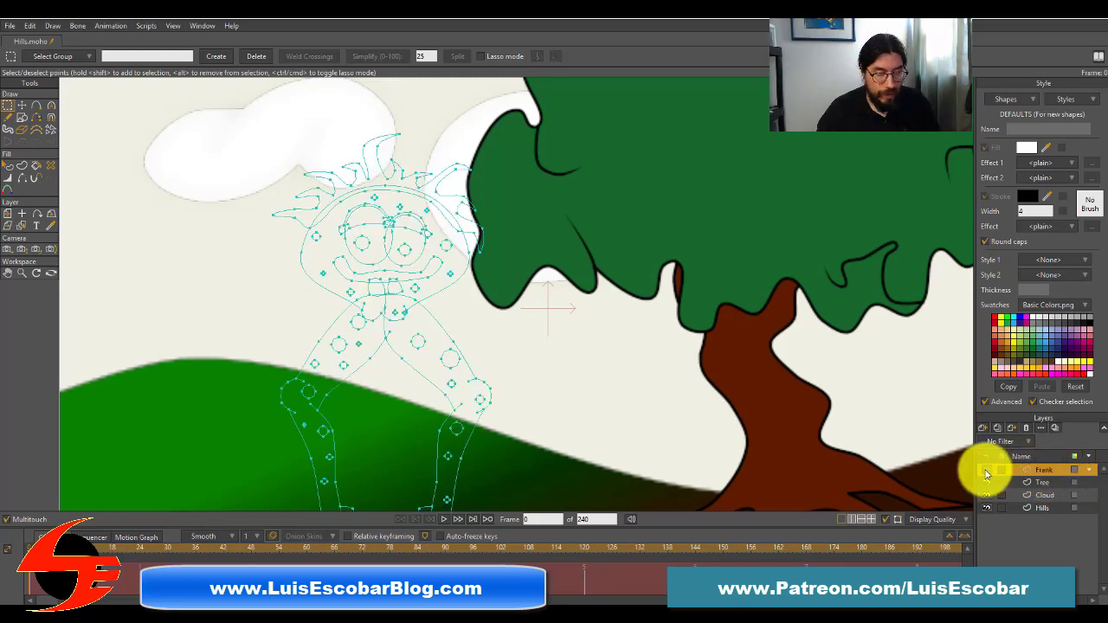
click(986, 472)
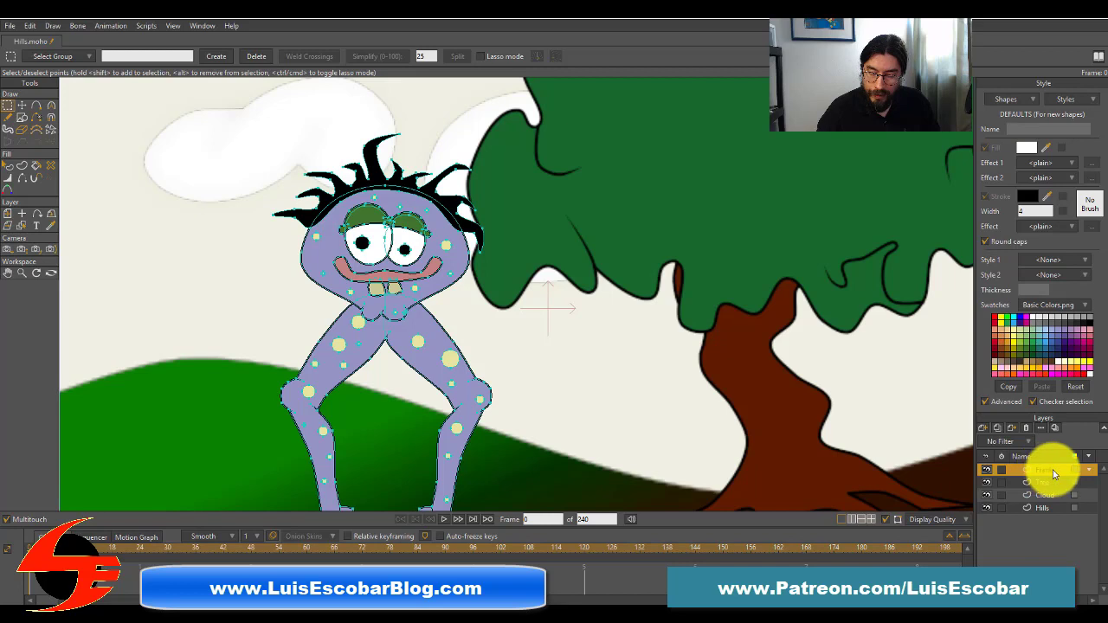
Step: Look through the Frank layer's colour choices and layer settings without changing anything
click(1074, 473)
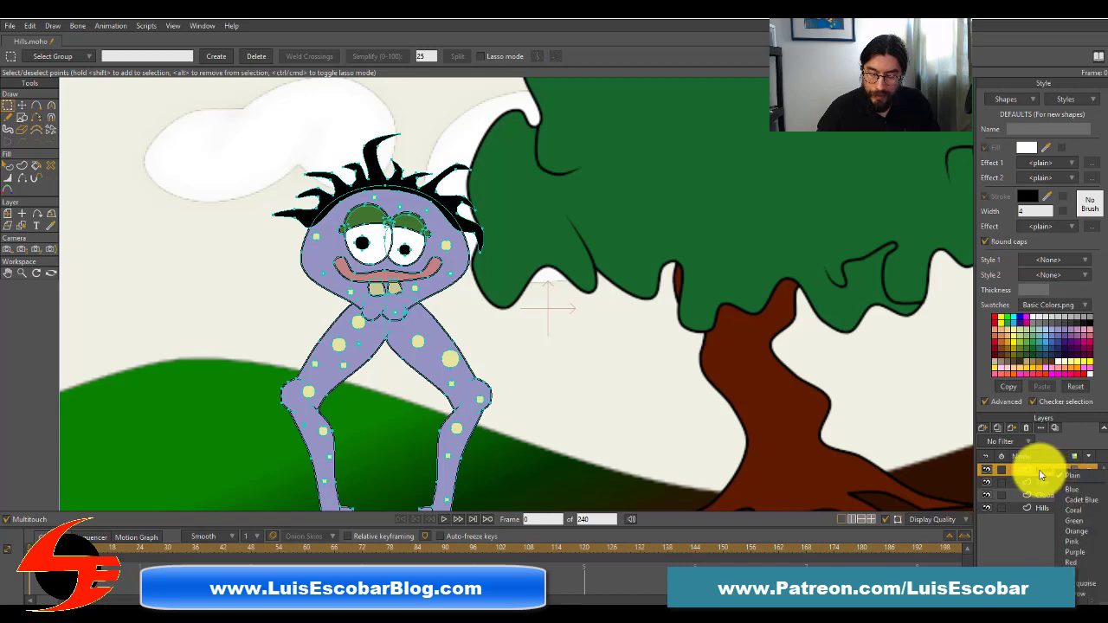
click(1041, 473)
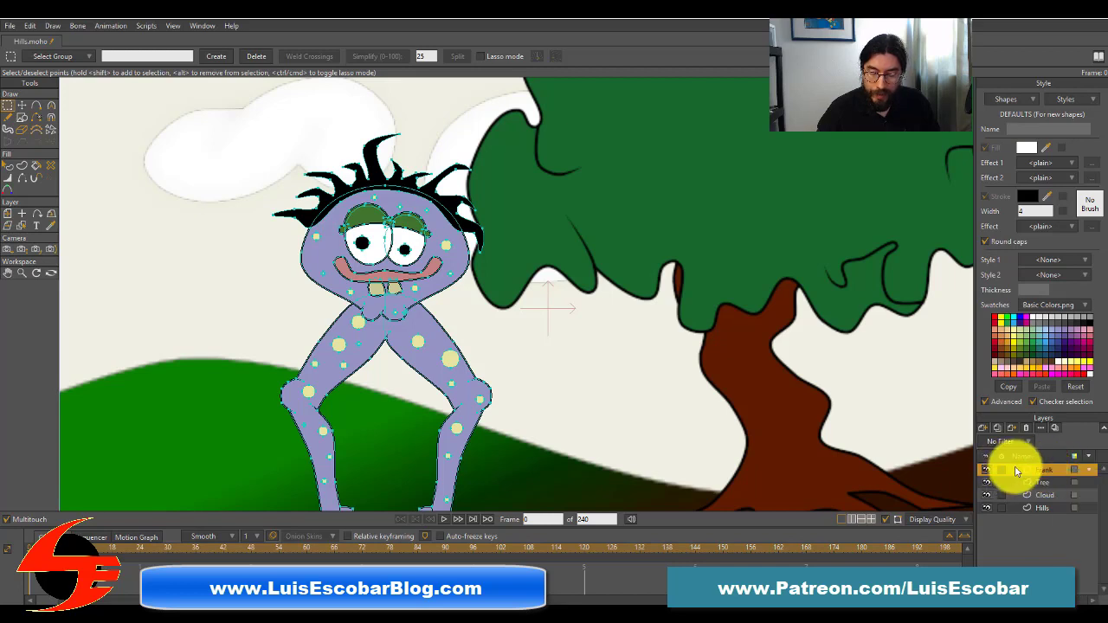
click(1087, 470)
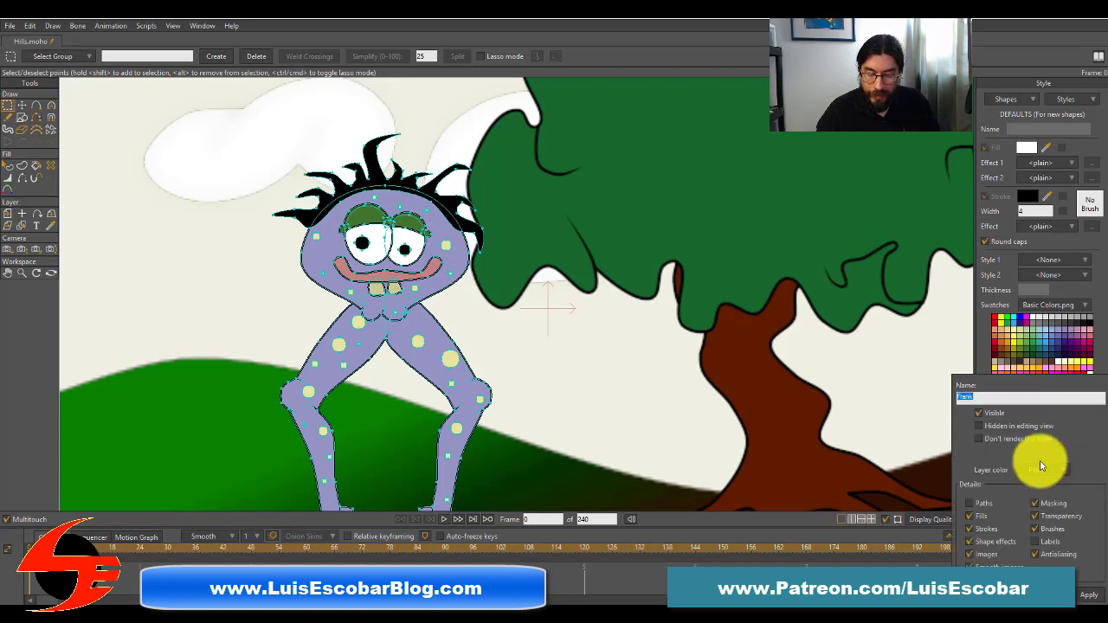
click(927, 445)
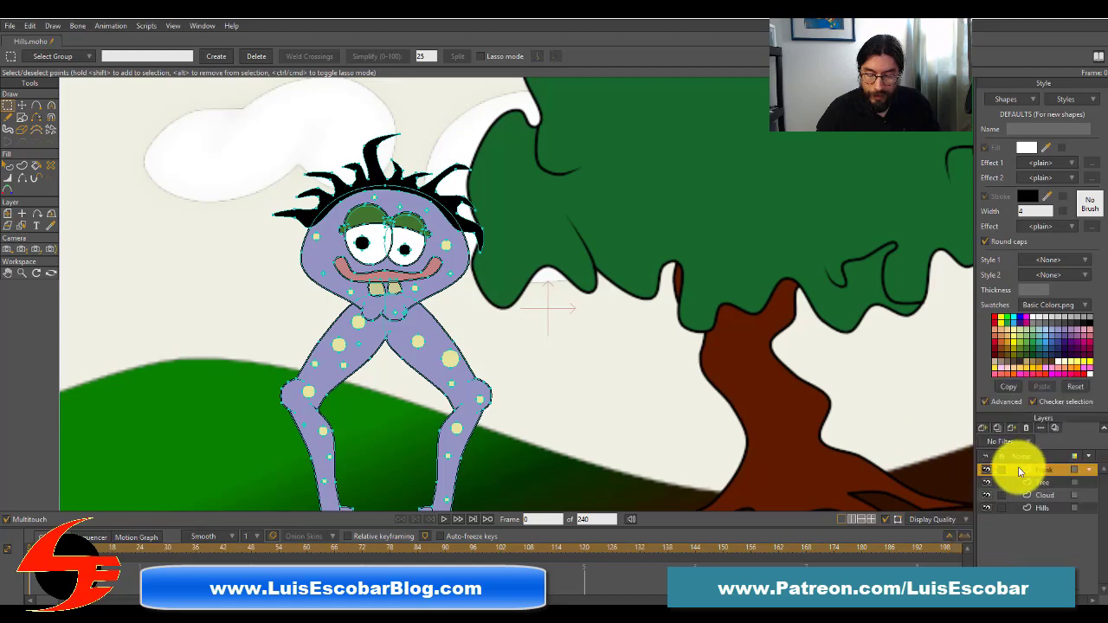
double_click(1023, 469)
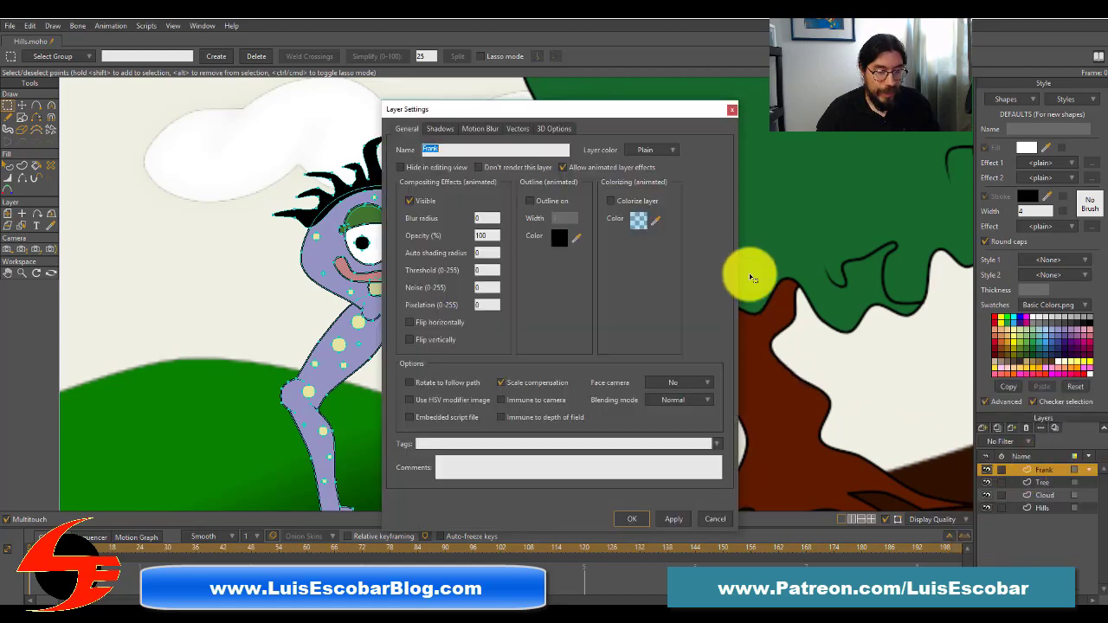
click(731, 109)
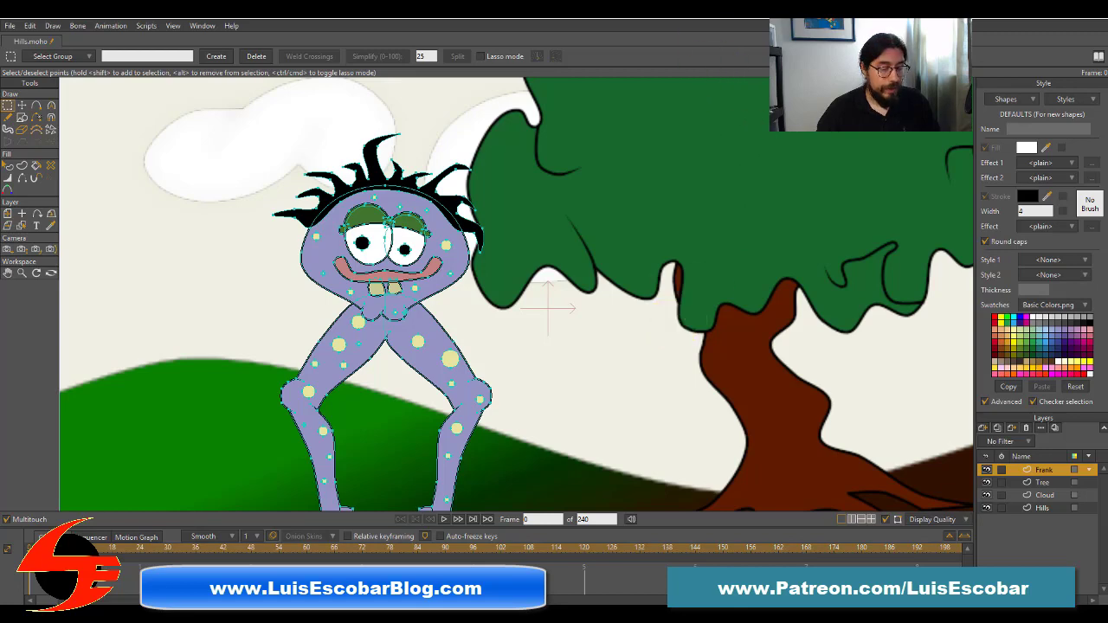
Step: Select Frank's two leg shapes one after the other to examine their points
scroll(541, 218, down, 5)
scroll(546, 221, up, 3)
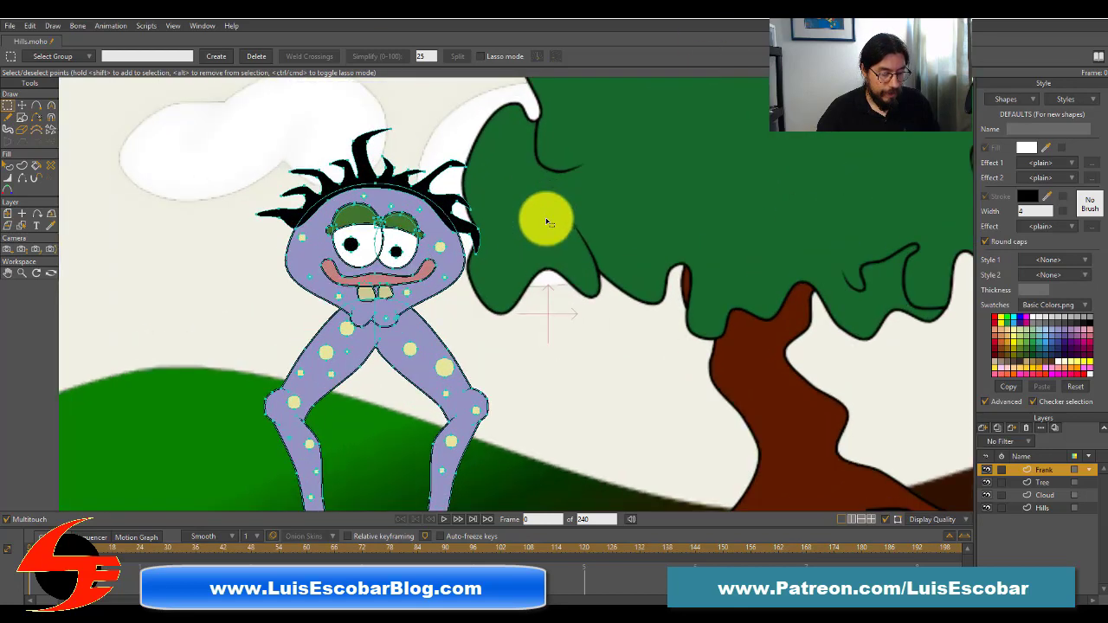
click(422, 357)
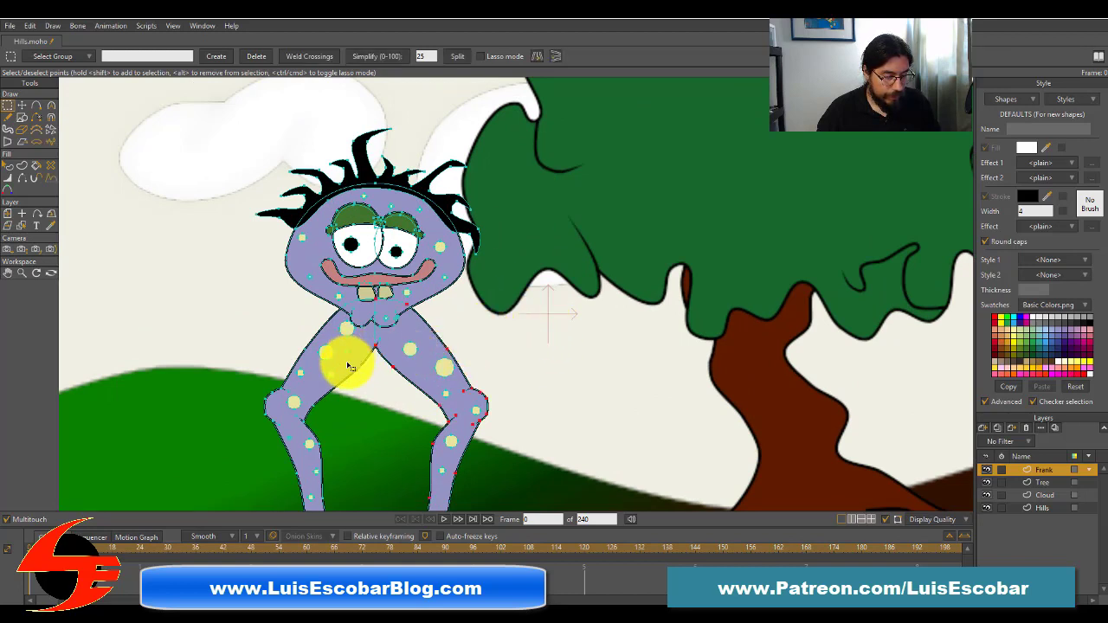
click(318, 384)
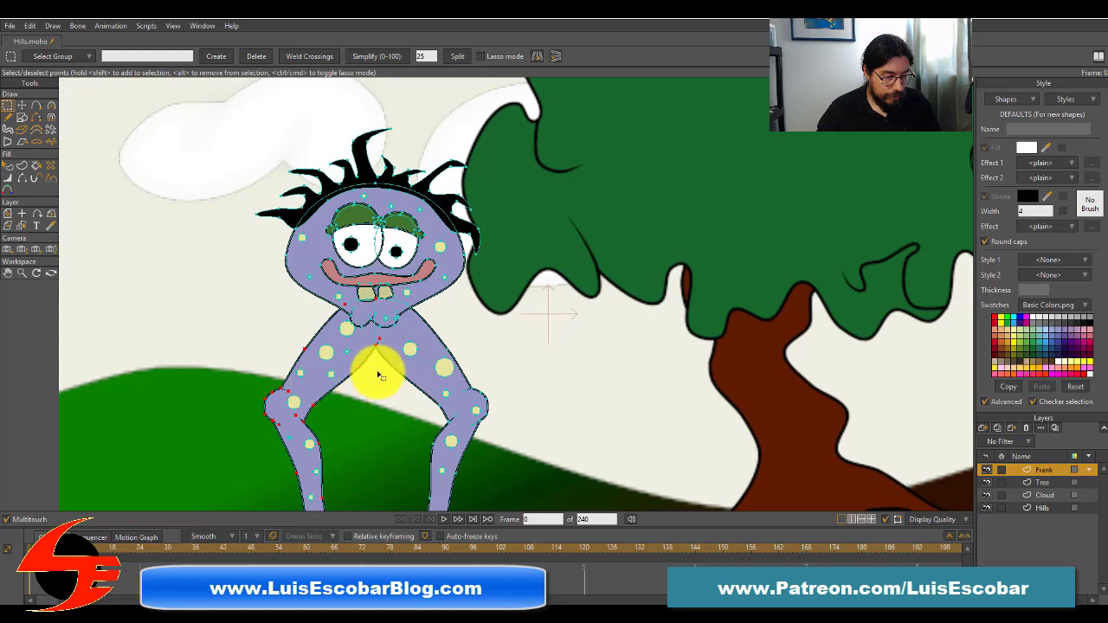
scroll(376, 372, down, 2)
scroll(377, 372, up, 3)
scroll(377, 372, up, 2)
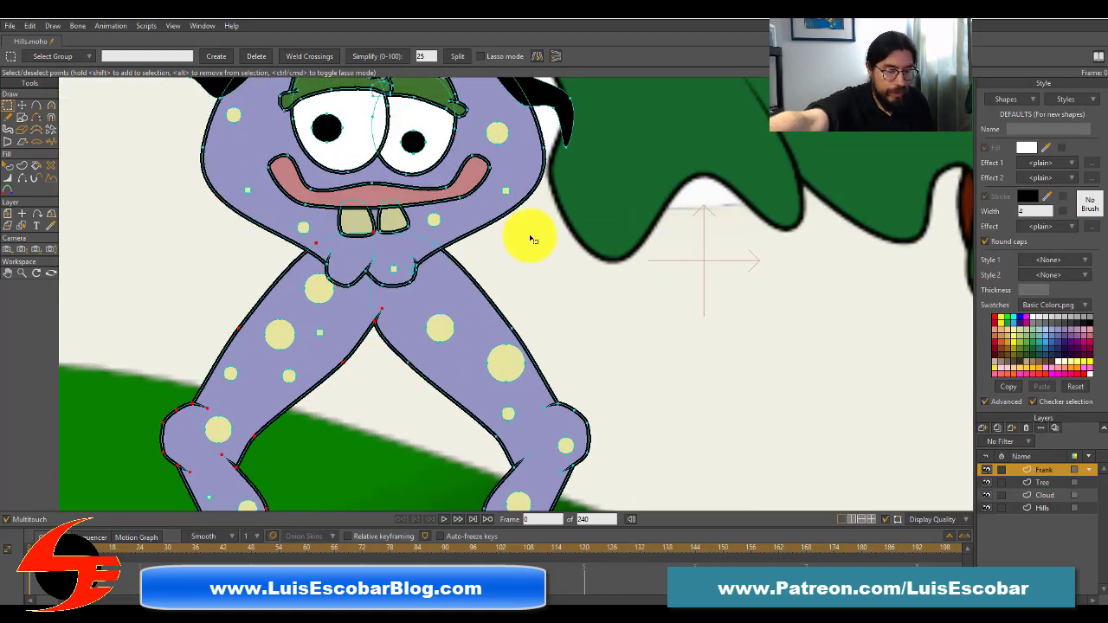
key(ctrl+Right)
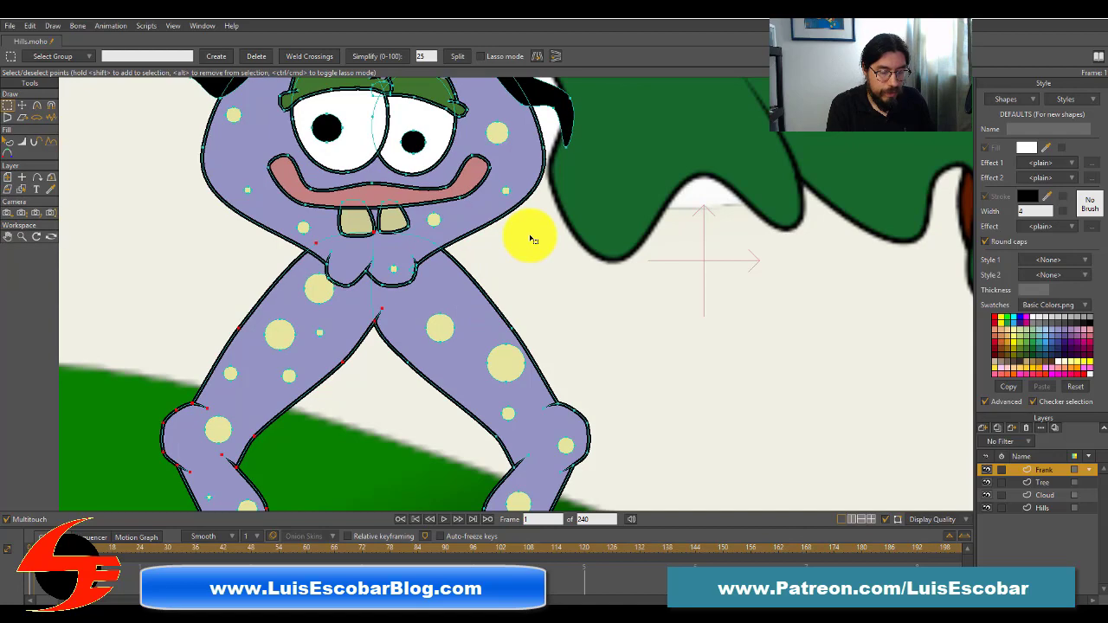
click(639, 316)
mouse_move(639, 316)
mouse_down()
mouse_move(660, 381)
mouse_move(709, 450)
mouse_up()
click(32, 543)
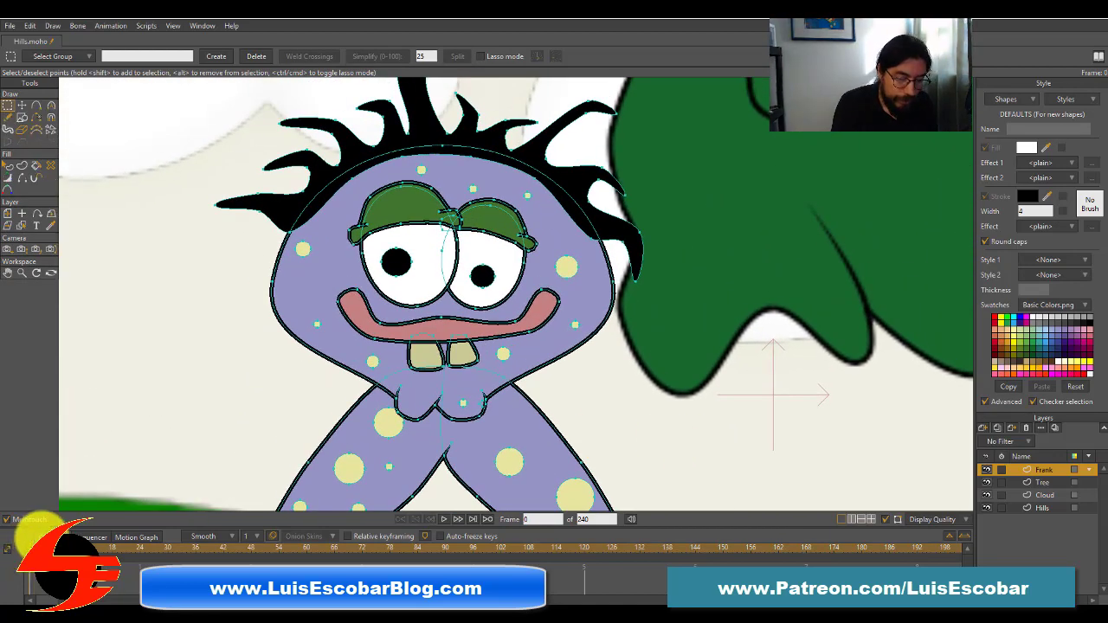
Step: Select the head outline's points and examine them with the Transform Points tool
key(ctrl+a)
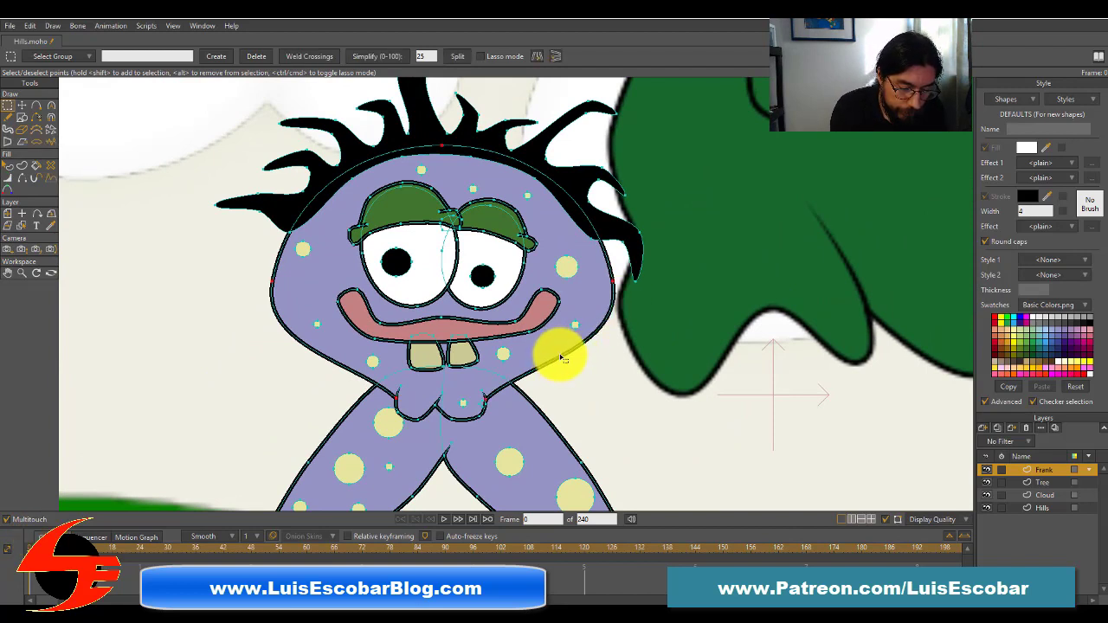
click(22, 105)
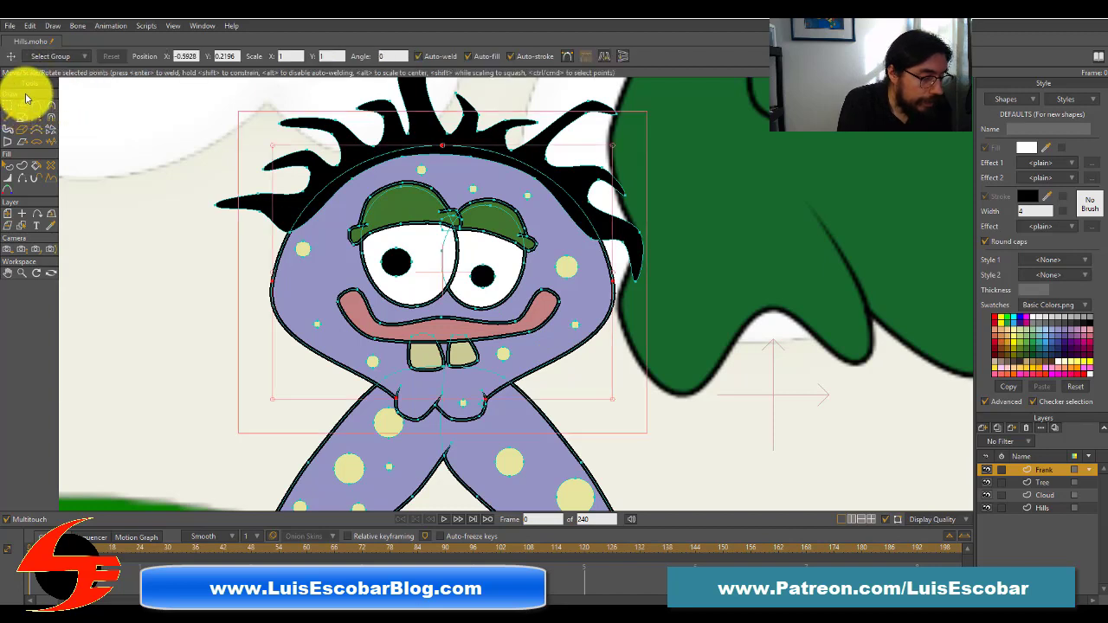
click(611, 280)
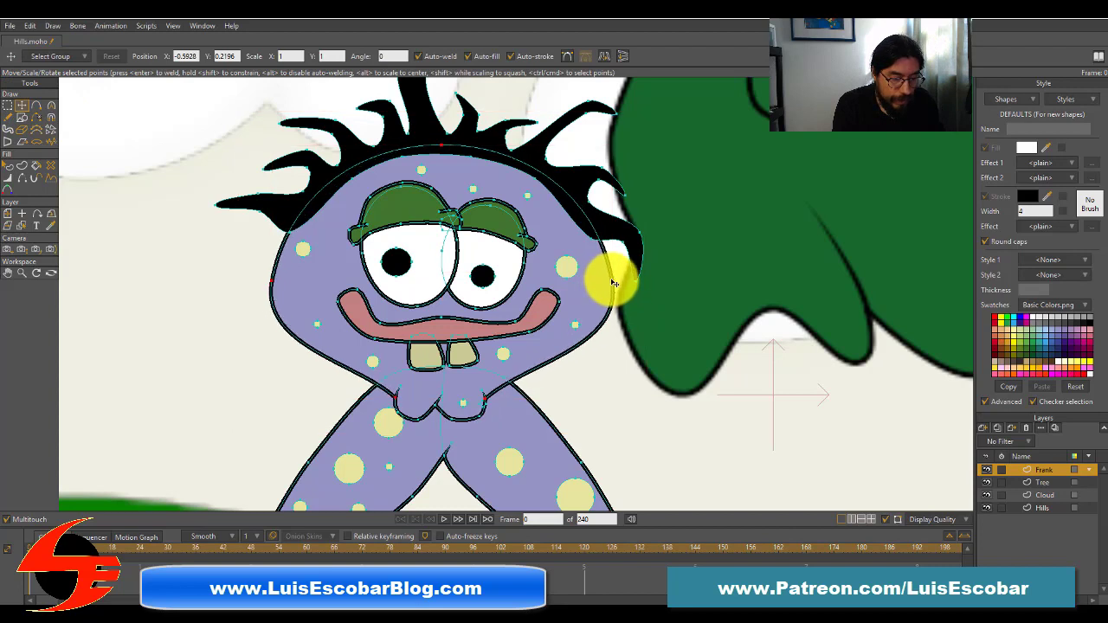
double_click(612, 281)
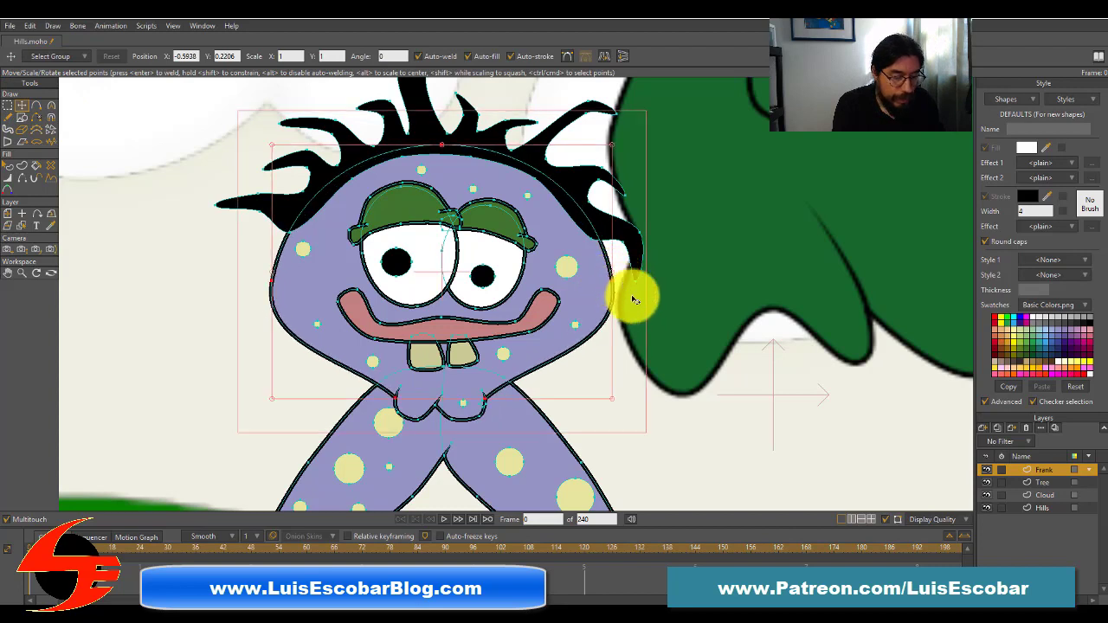
Step: Look through the Add Point, Select Points, Curvature and Select Shape tools on Frank's head, and clear the selection
click(37, 105)
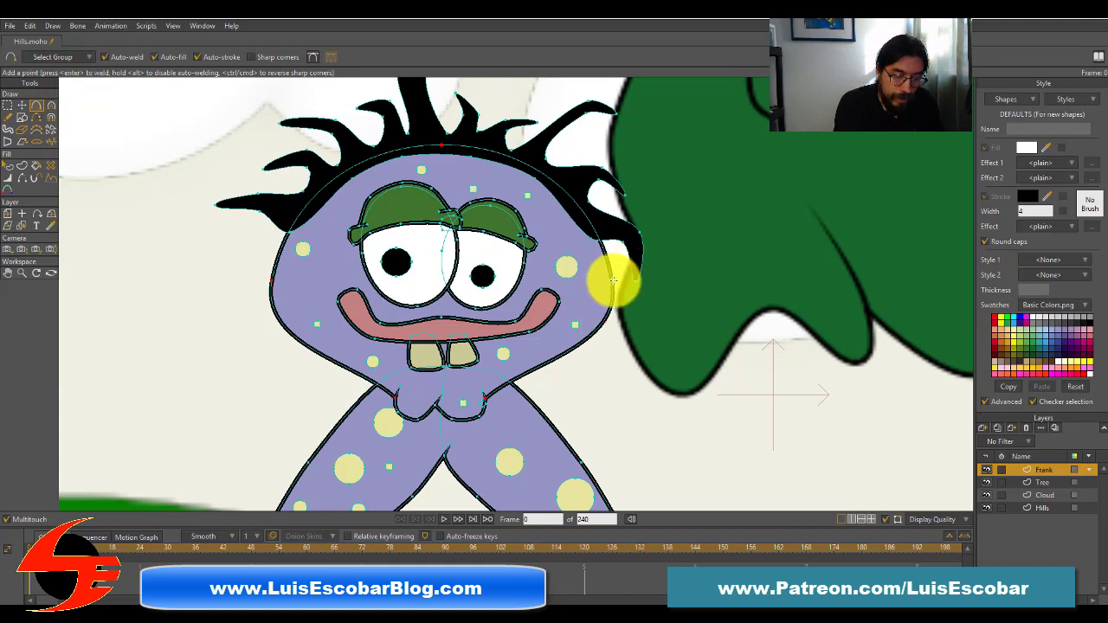
drag(648, 276, 673, 275)
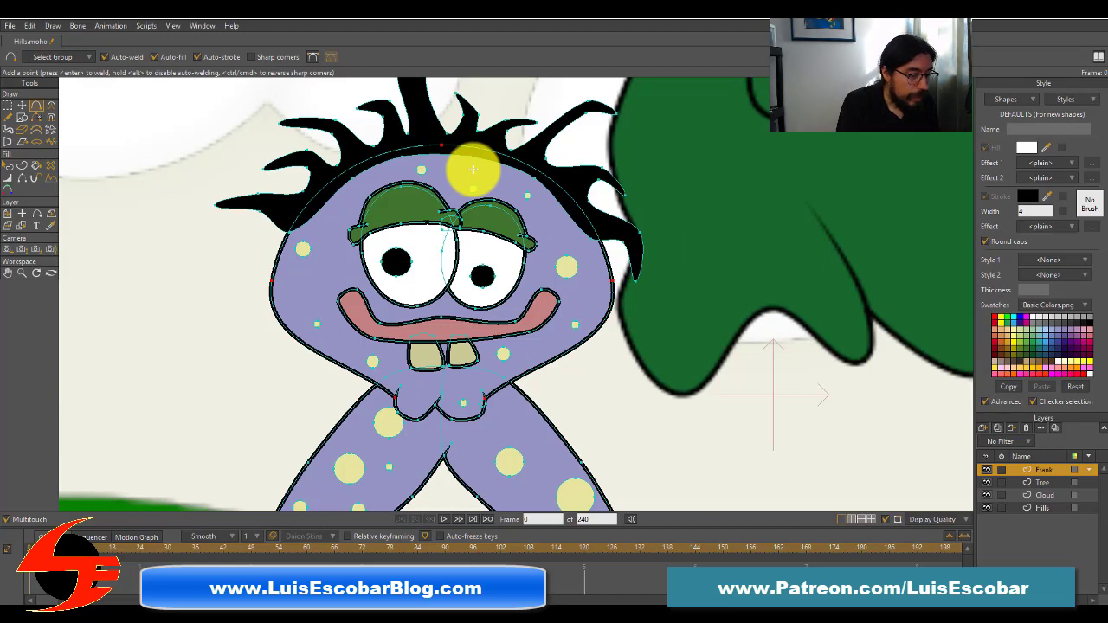
click(8, 105)
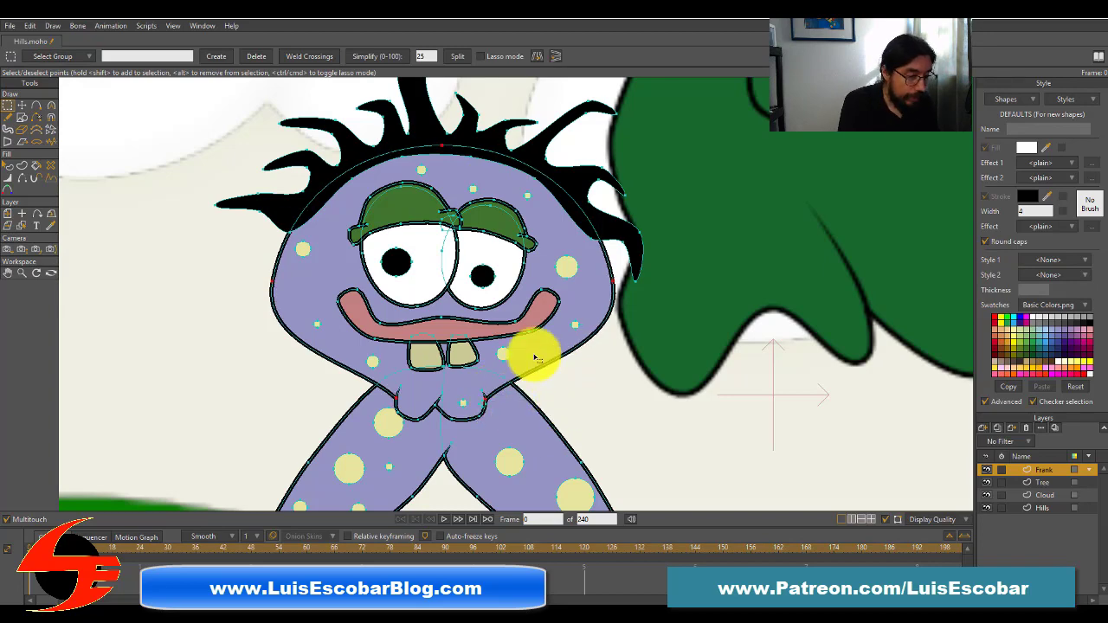
click(51, 104)
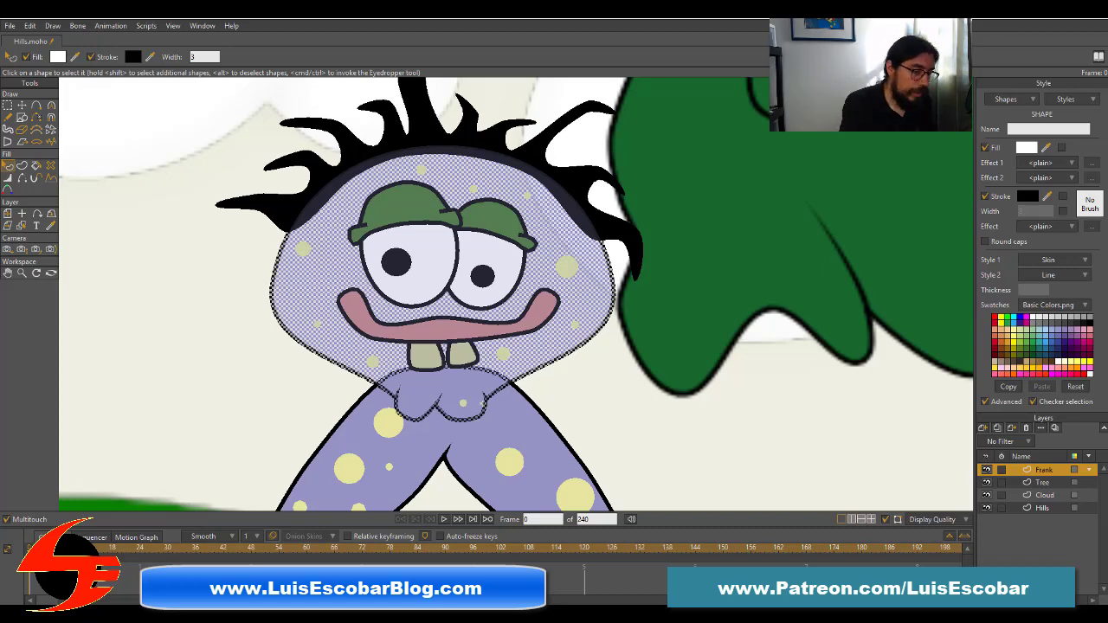
click(22, 105)
click(724, 458)
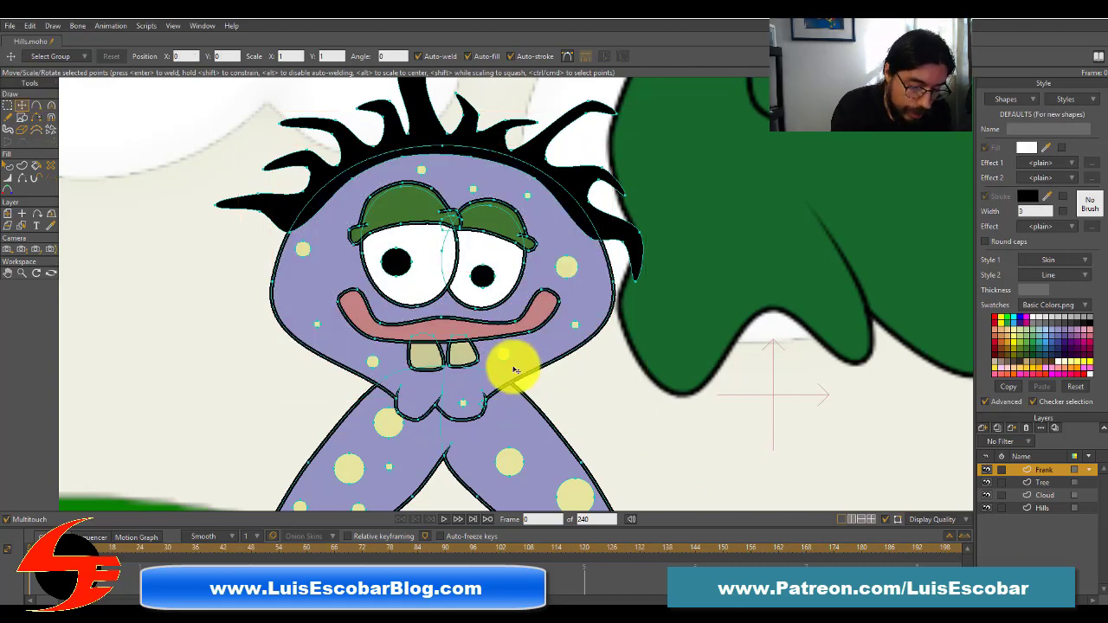
Step: Move the point on the right side of Frank's head outline slightly outward
click(615, 285)
drag(615, 286, 598, 275)
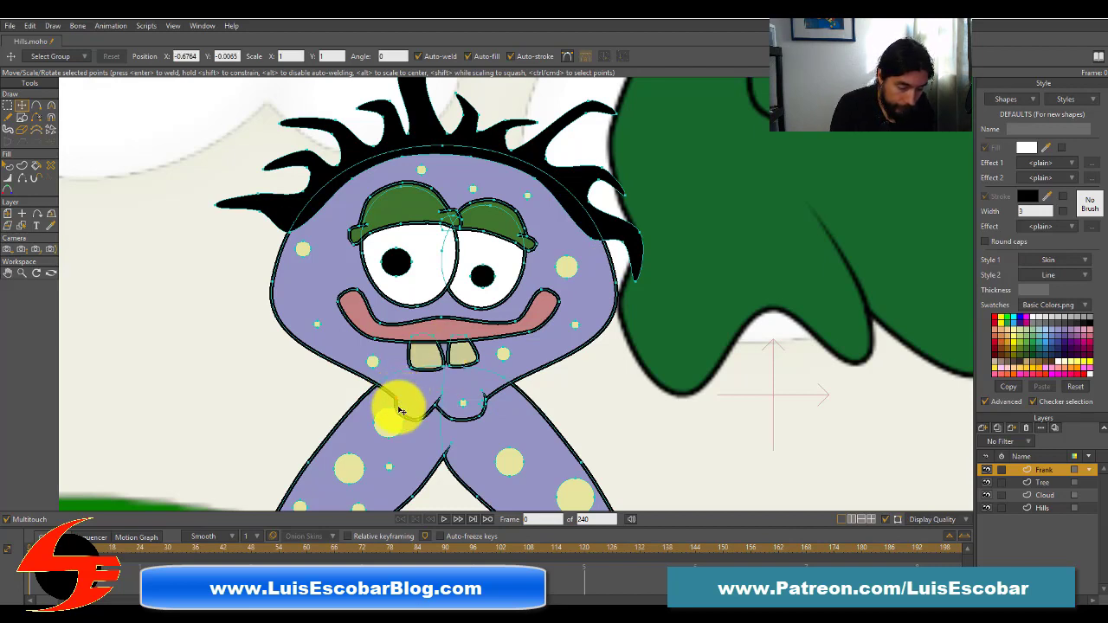
Step: Try deleting the head outline's lower-left point beside the chin, undo that, and try relocating the point instead
key(Delete)
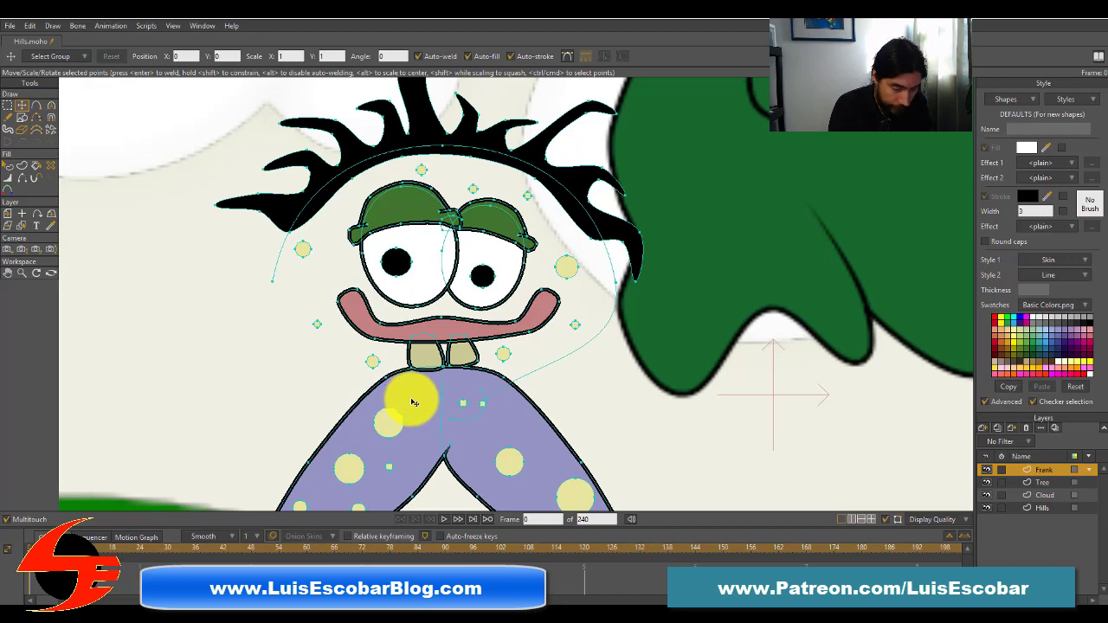
key(ctrl+z)
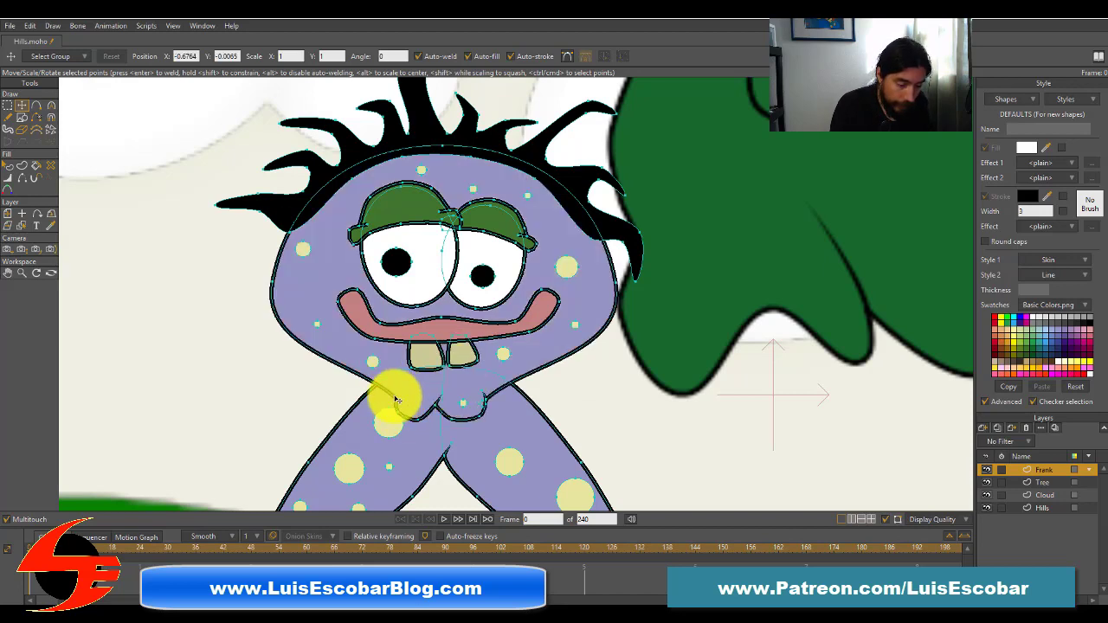
drag(396, 401, 368, 281)
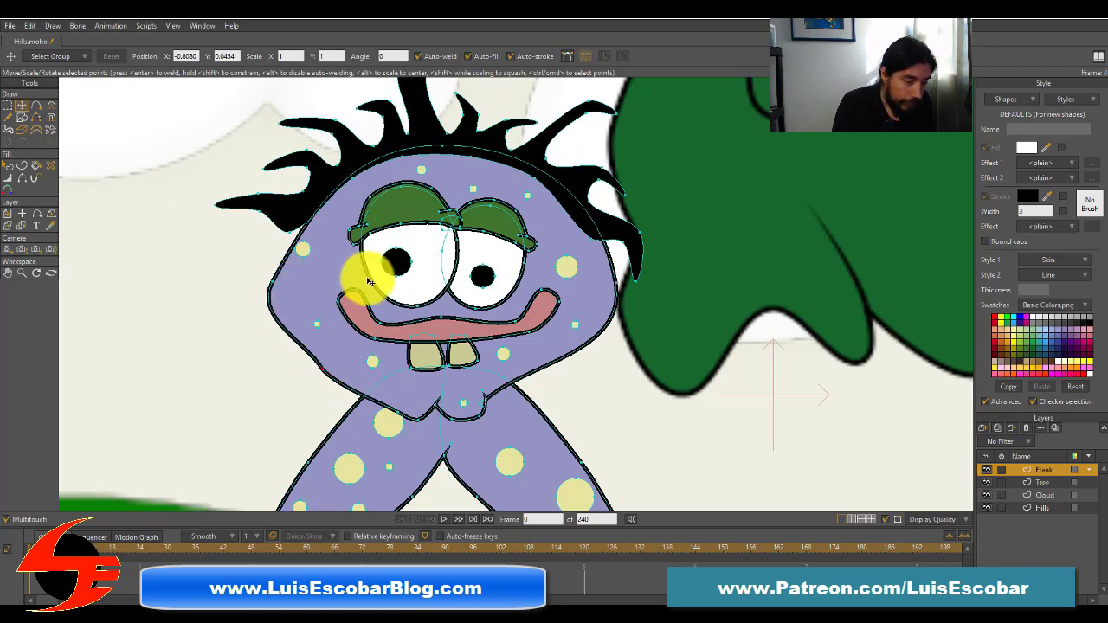
Step: Try reshaping the head's lower edge with the curvature handles, and undo back to the original left cheek outline
click(37, 105)
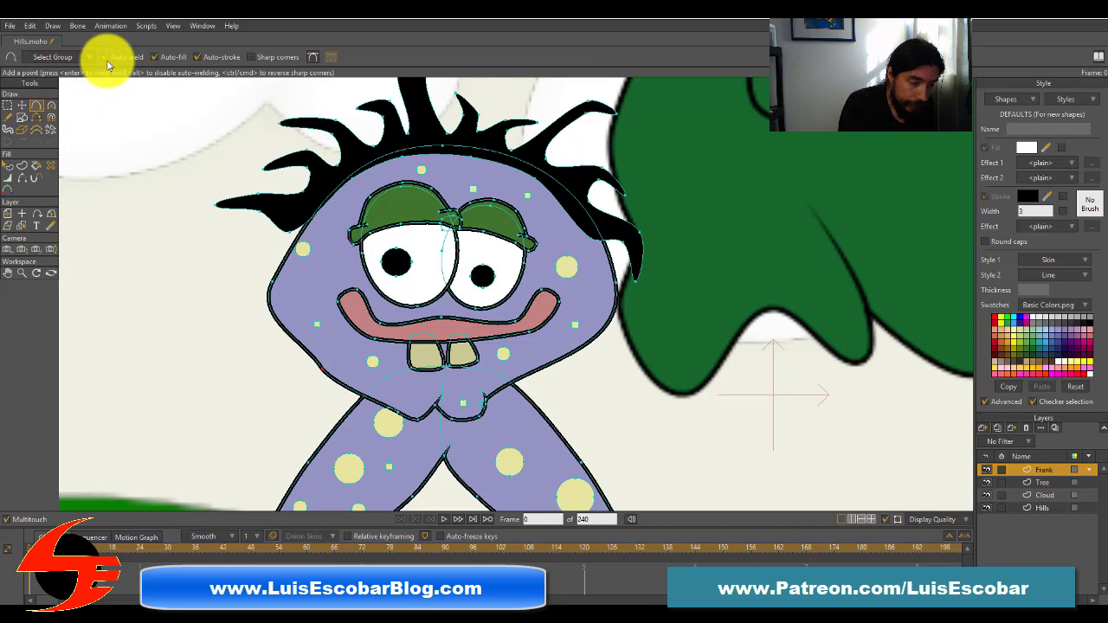
click(51, 104)
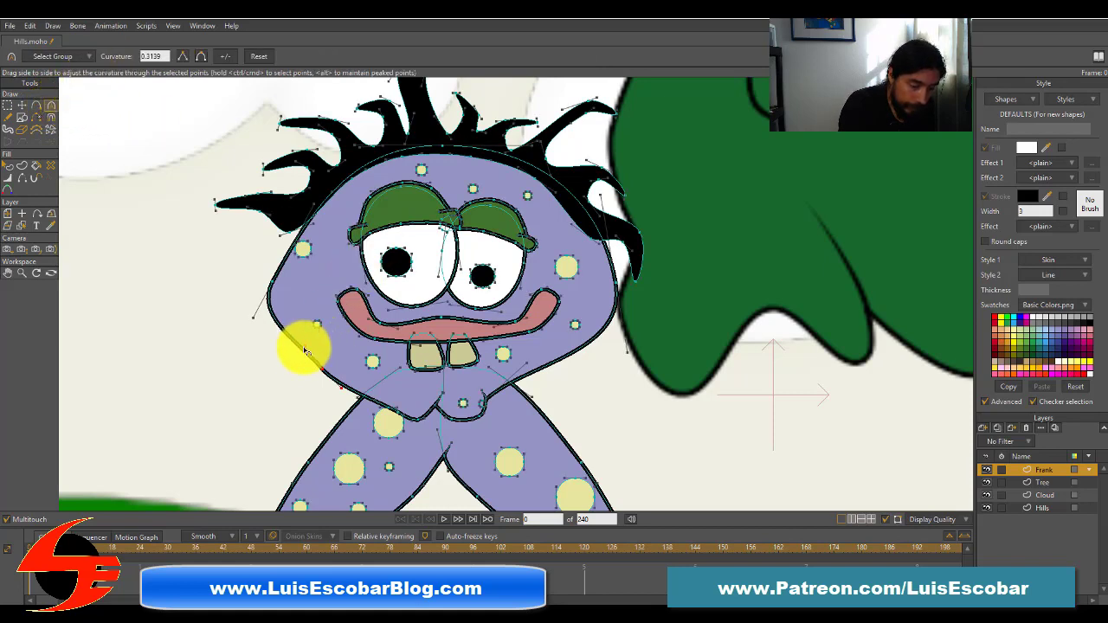
mouse_move(293, 384)
mouse_down()
mouse_move(280, 357)
mouse_move(340, 392)
mouse_move(346, 384)
mouse_move(272, 358)
mouse_move(280, 326)
mouse_move(319, 370)
mouse_move(351, 384)
mouse_move(282, 350)
mouse_move(345, 322)
mouse_up()
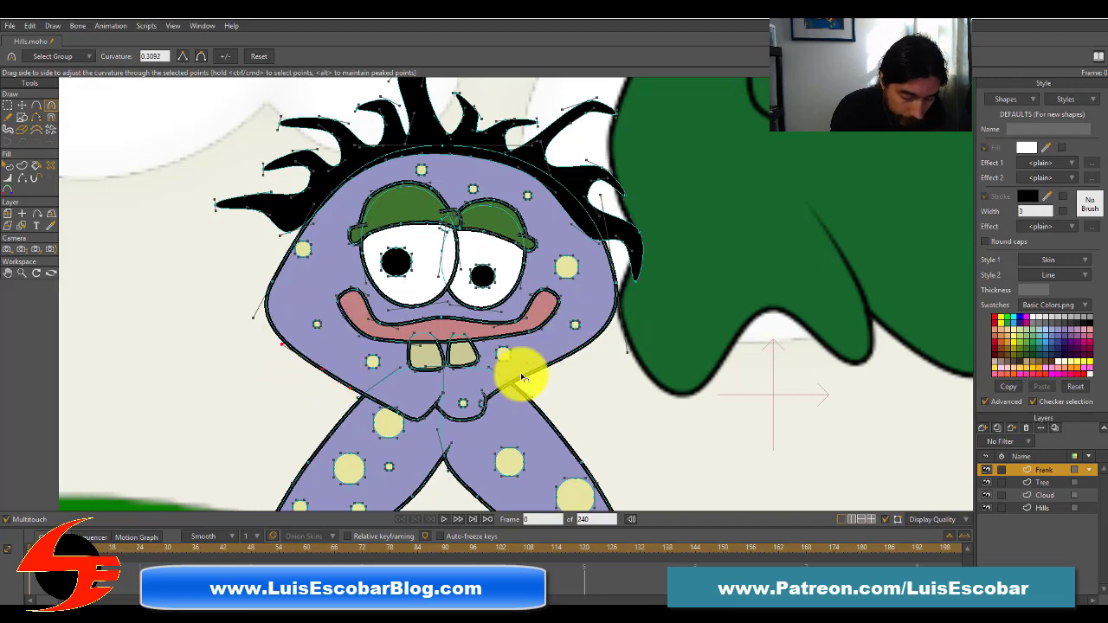
drag(527, 364, 538, 425)
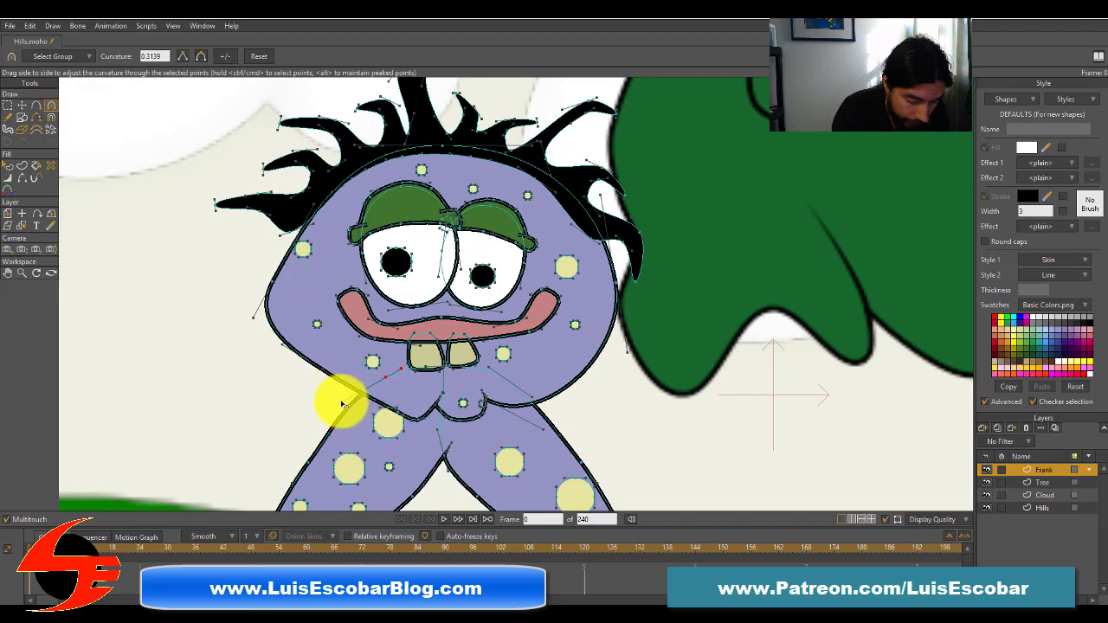
drag(345, 408, 381, 410)
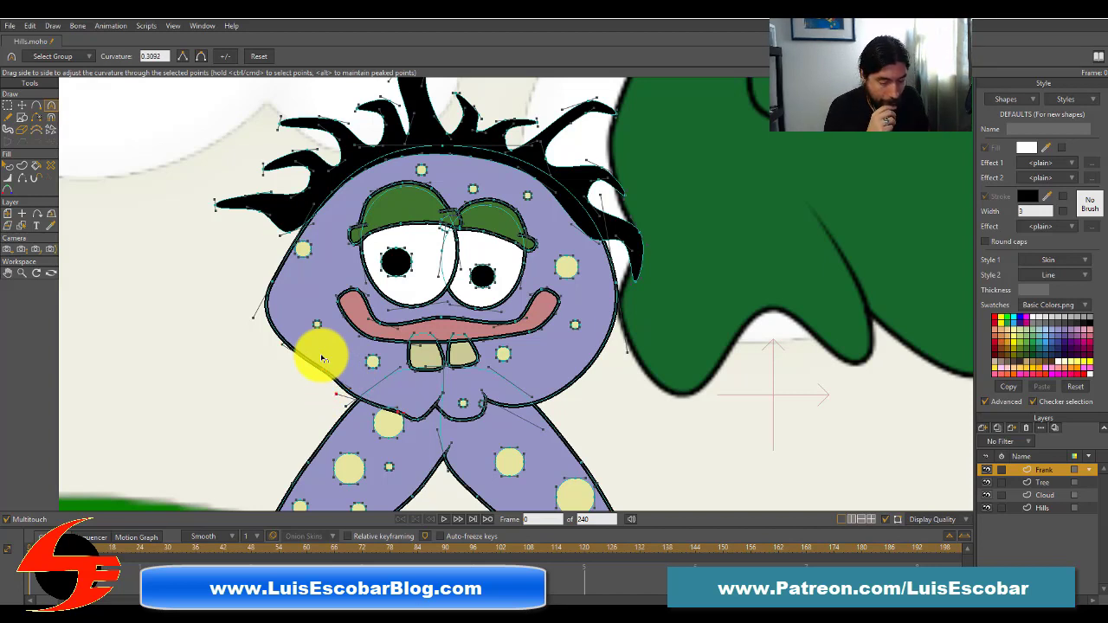
click(322, 359)
key(ctrl+z)
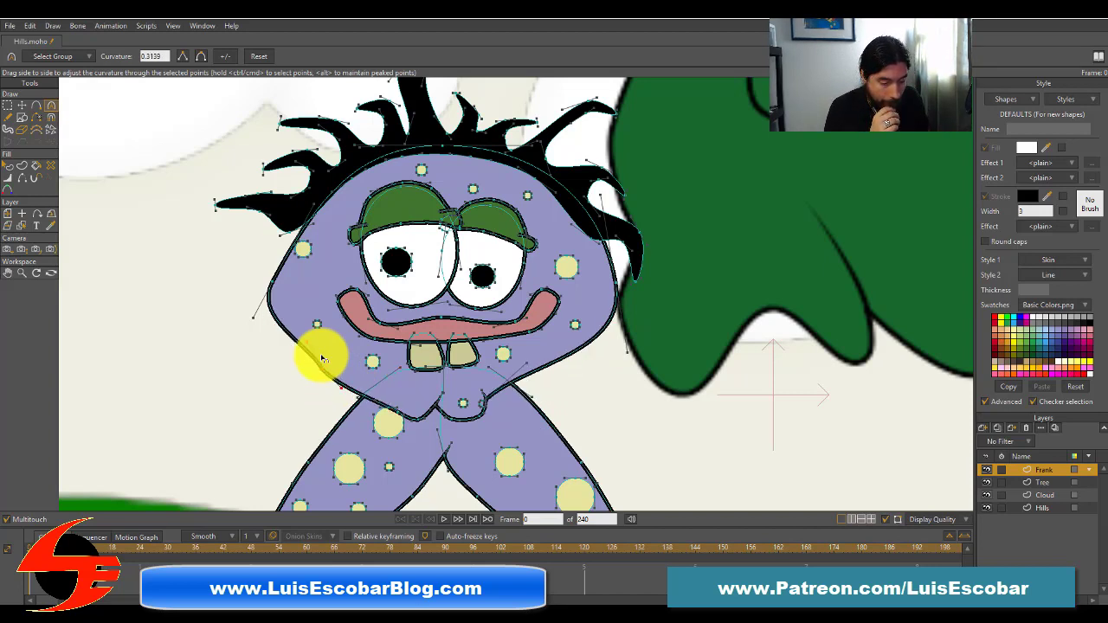
key(ctrl+z)
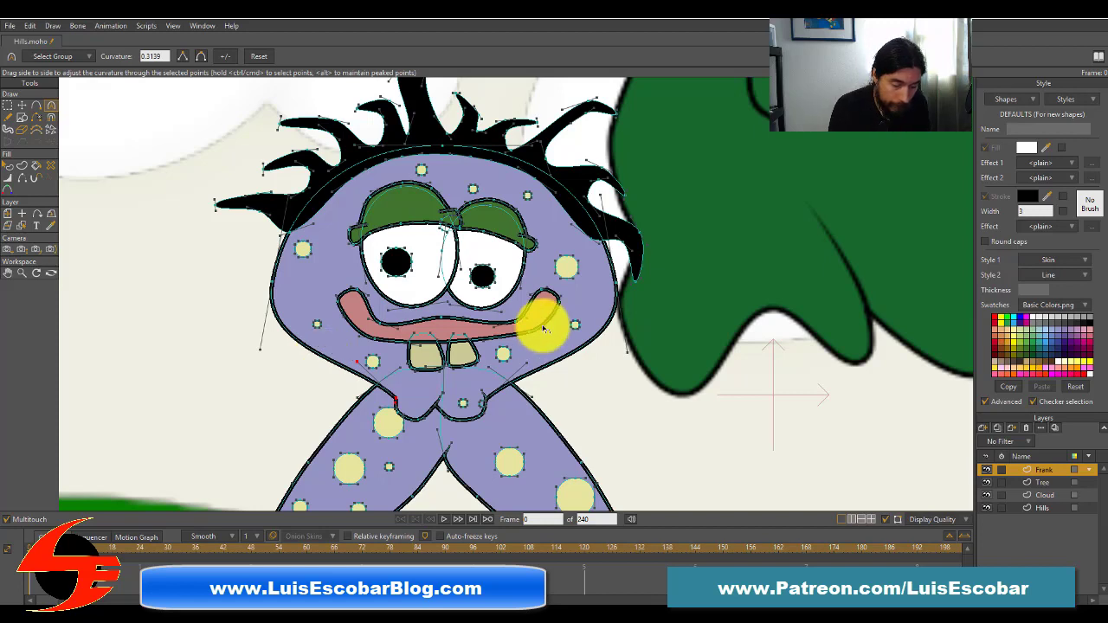
Step: Round out both lower cheeks of the head by pulling the curvature handles beside the chin outward and down
drag(357, 362, 321, 403)
drag(526, 365, 544, 398)
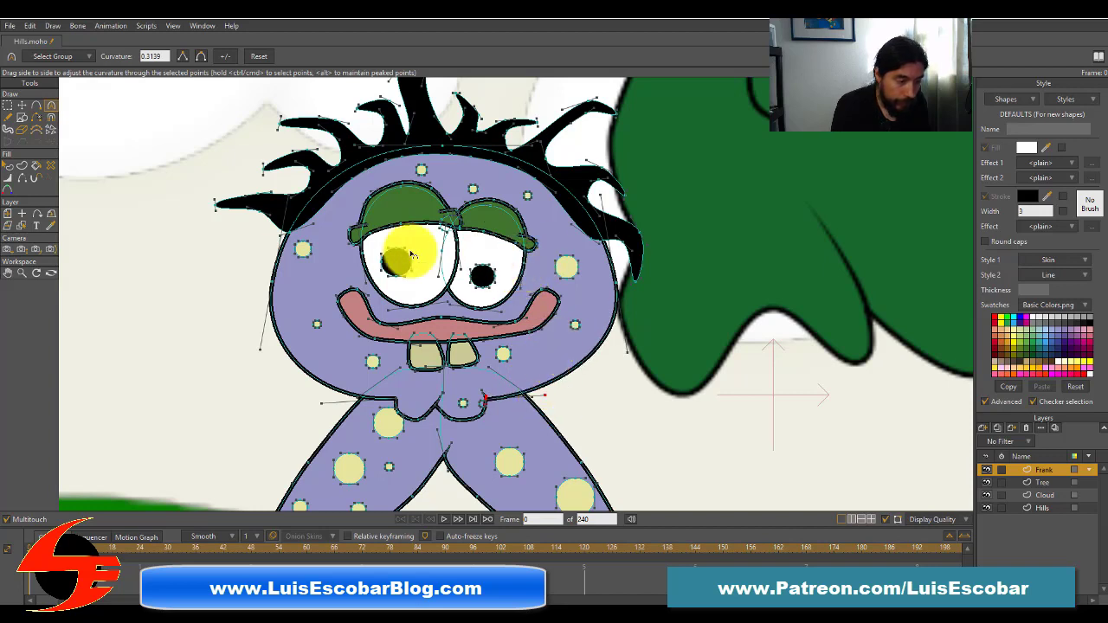
Step: Move the right eye and its eyelid away from the left eye, scale them down, and fine-tune their position
click(22, 105)
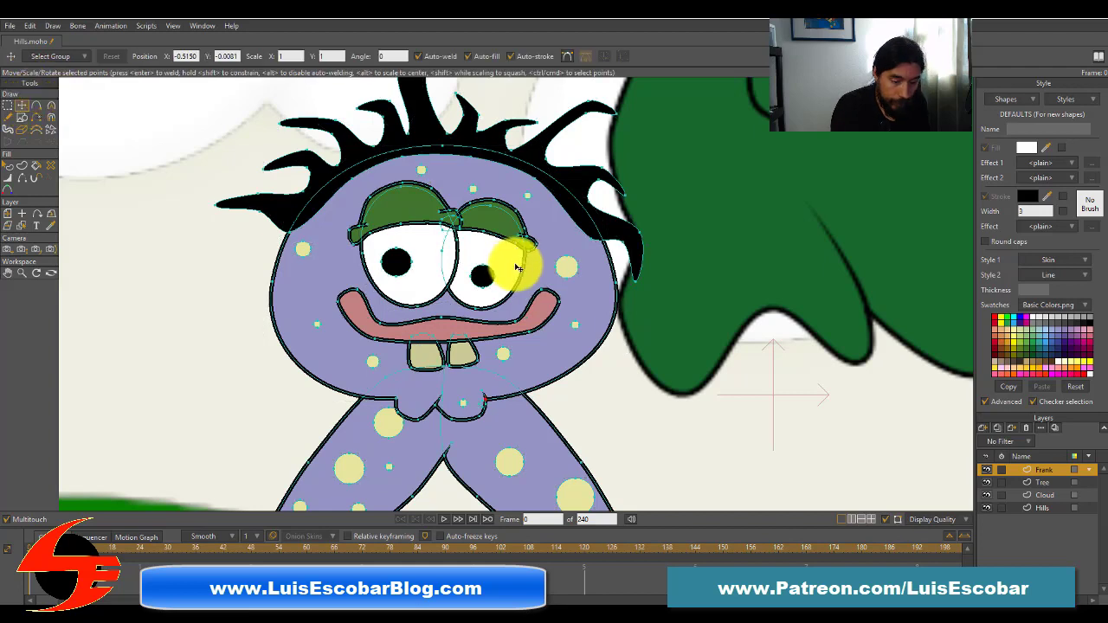
drag(515, 267, 554, 242)
key(ctrl+Down)
key(ctrl+Down)
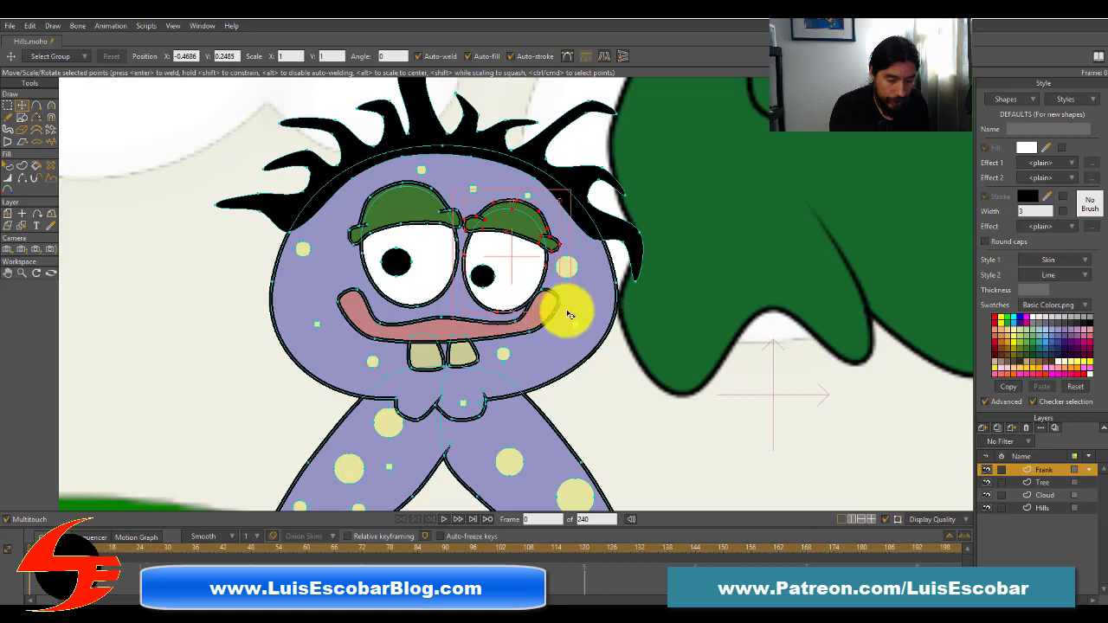
drag(559, 309, 538, 296)
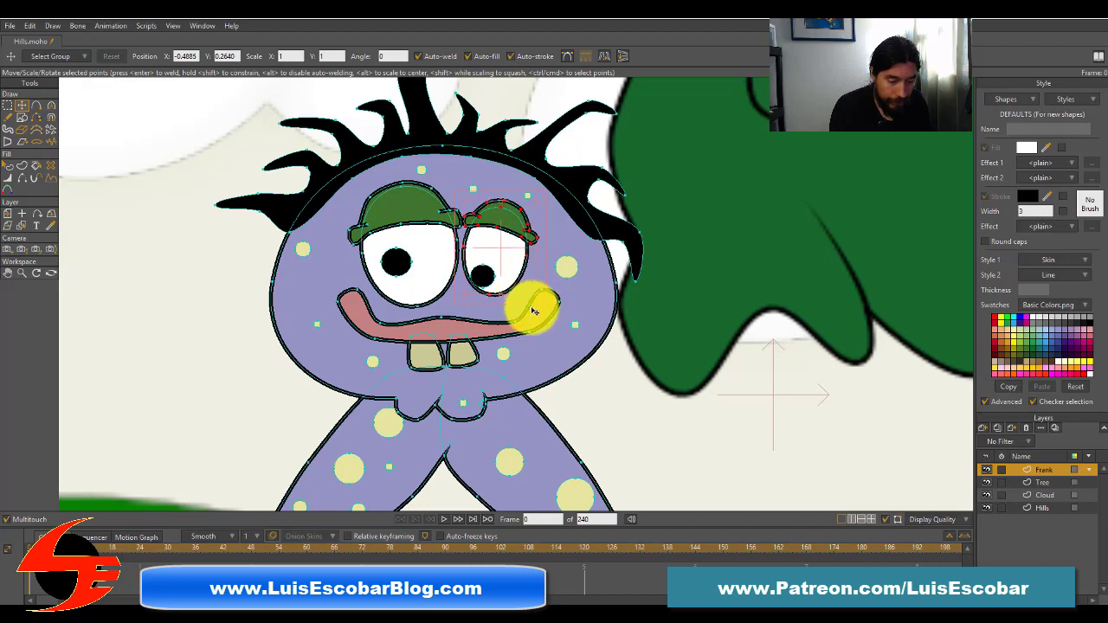
key(Up)
key(Up)
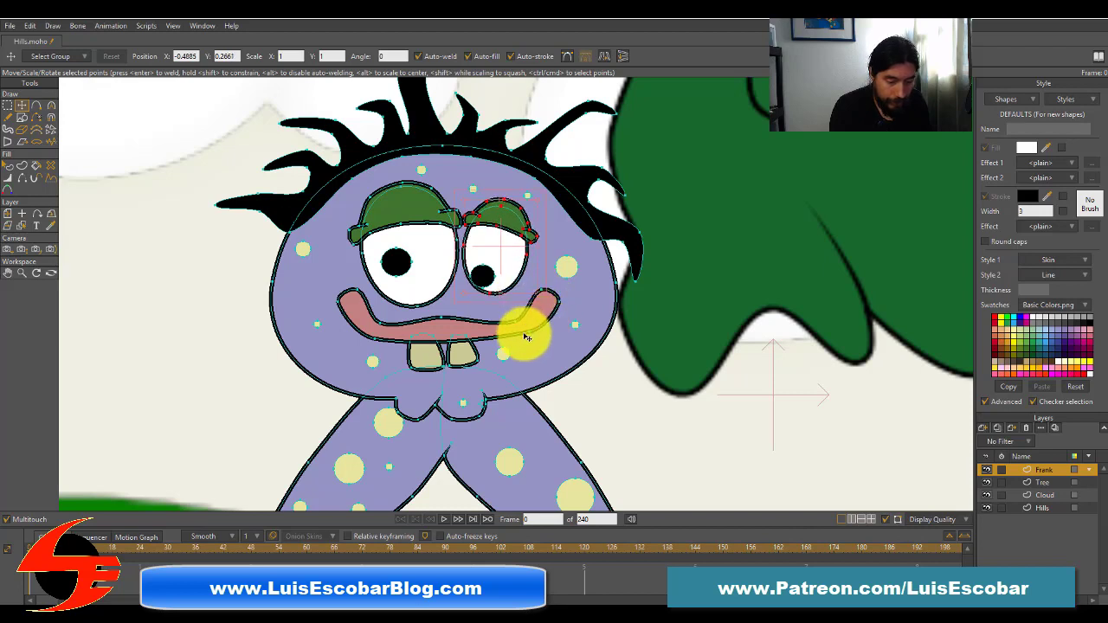
drag(604, 395, 601, 396)
Step: Select the left eye with its eyelid and pupil, raise them, and scale and tilt them into a smaller, narrower oval
double_click(435, 299)
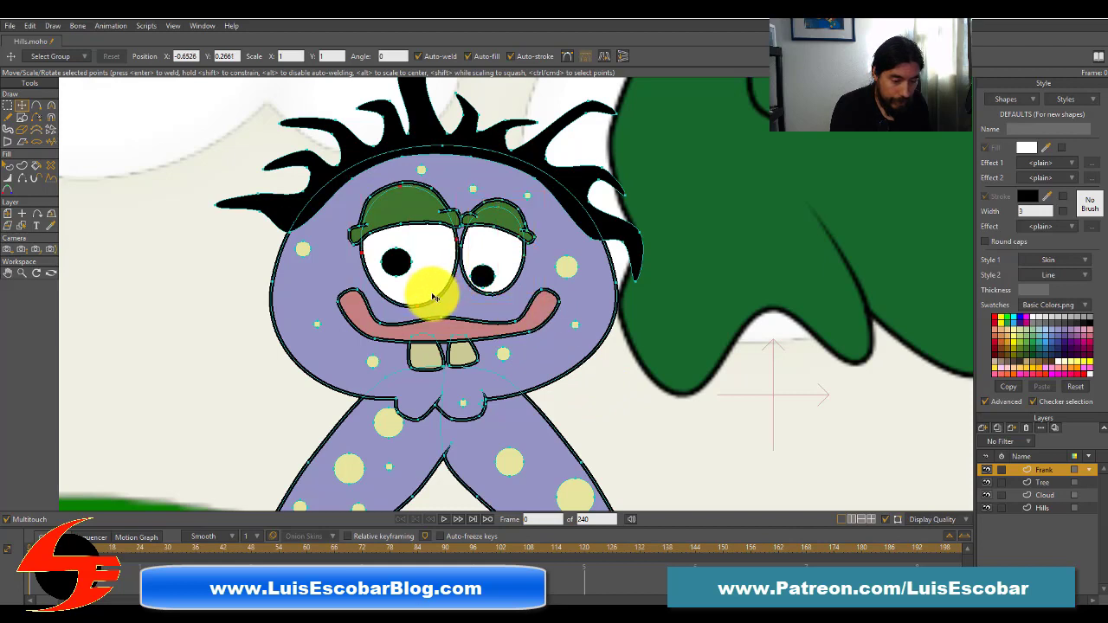
shift+double_click(418, 216)
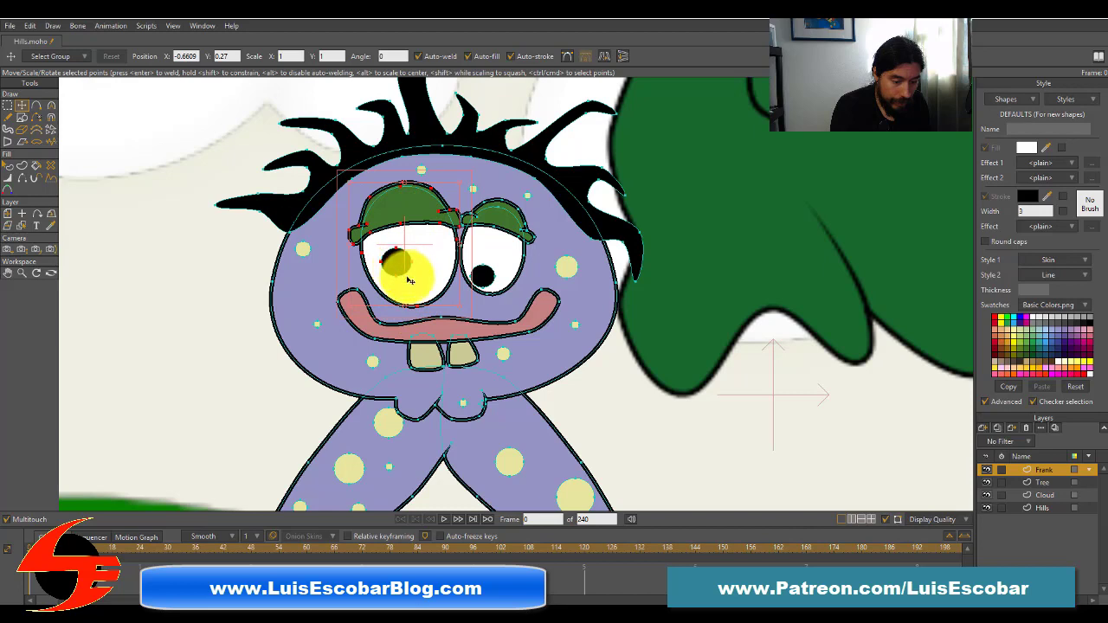
drag(460, 309, 459, 299)
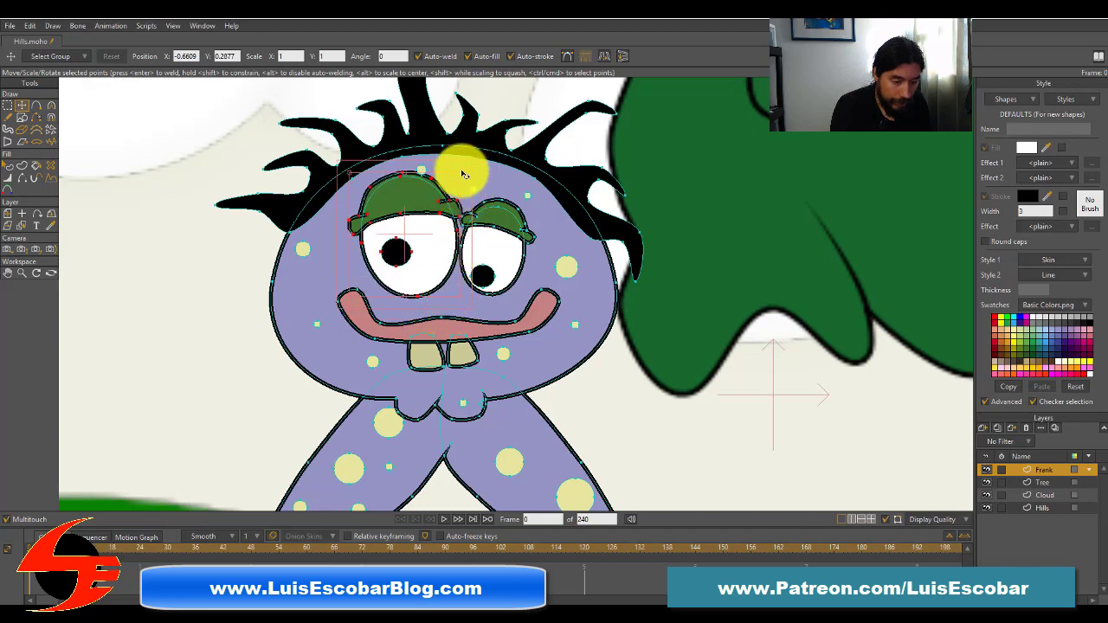
drag(461, 176, 425, 198)
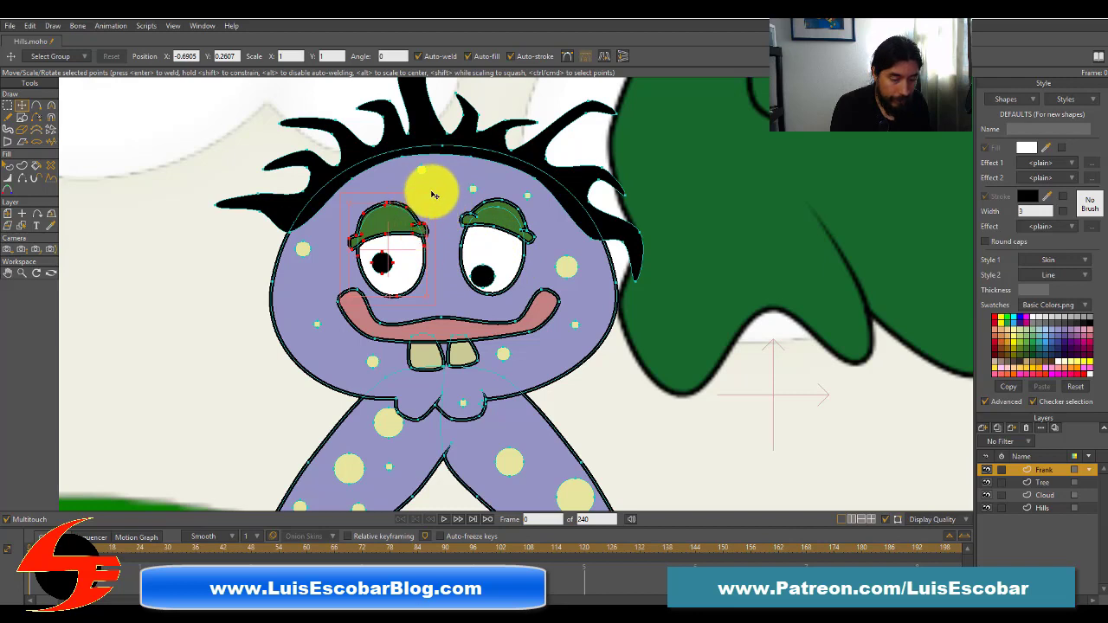
drag(390, 197, 439, 153)
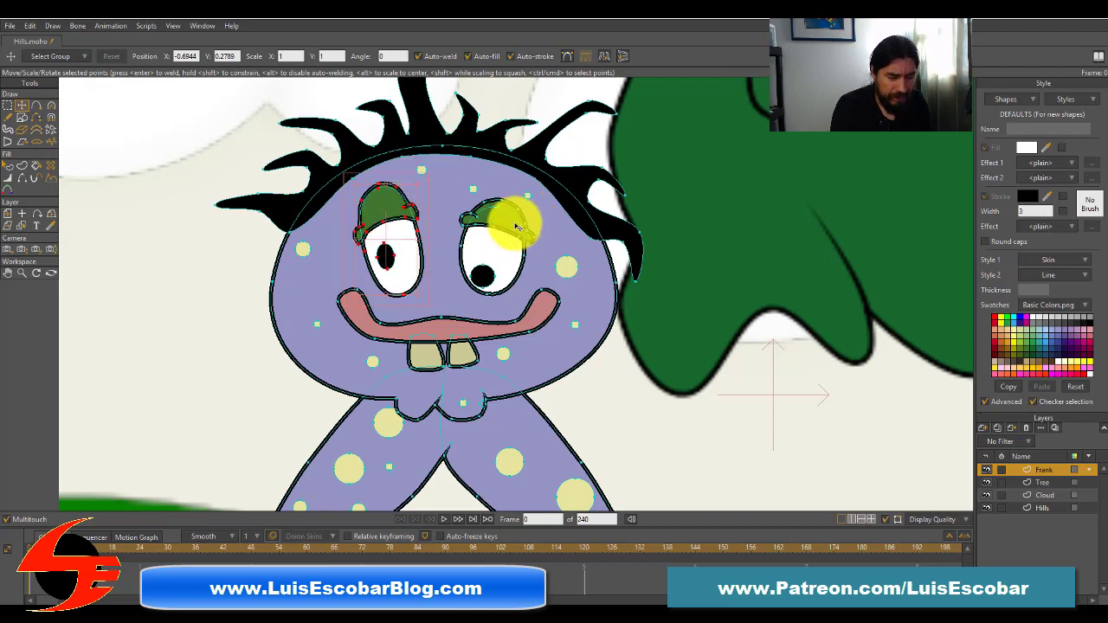
Step: Select the right eye with its eyelid and reshape them into a taller, narrower oval tilted to mirror the left eye
ctrl+click(501, 219)
ctrl+shift+click(507, 263)
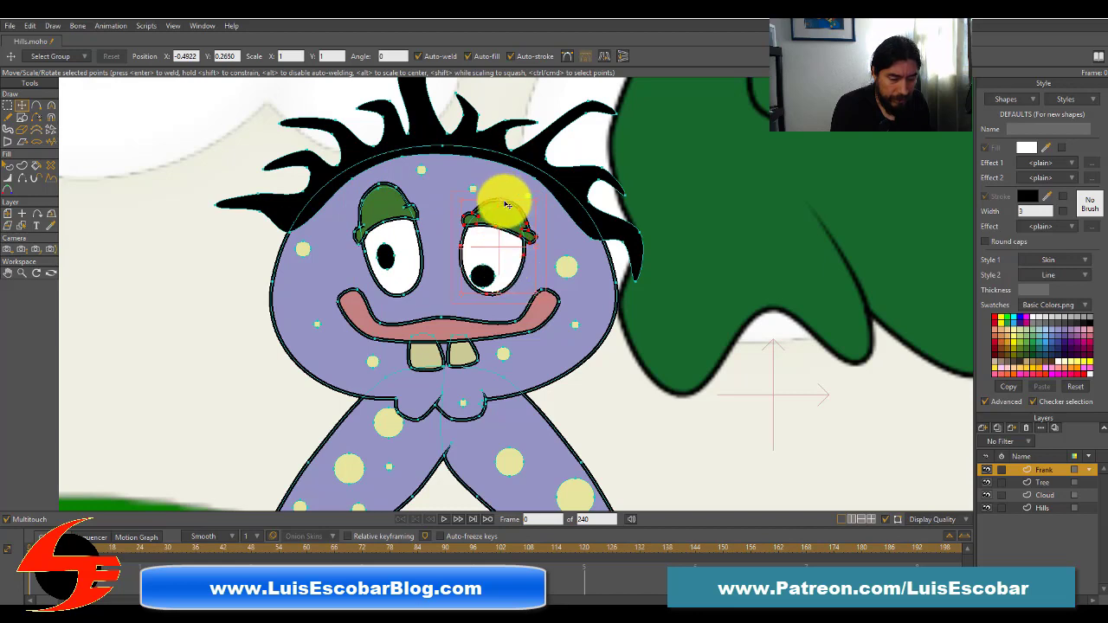
drag(499, 192, 524, 181)
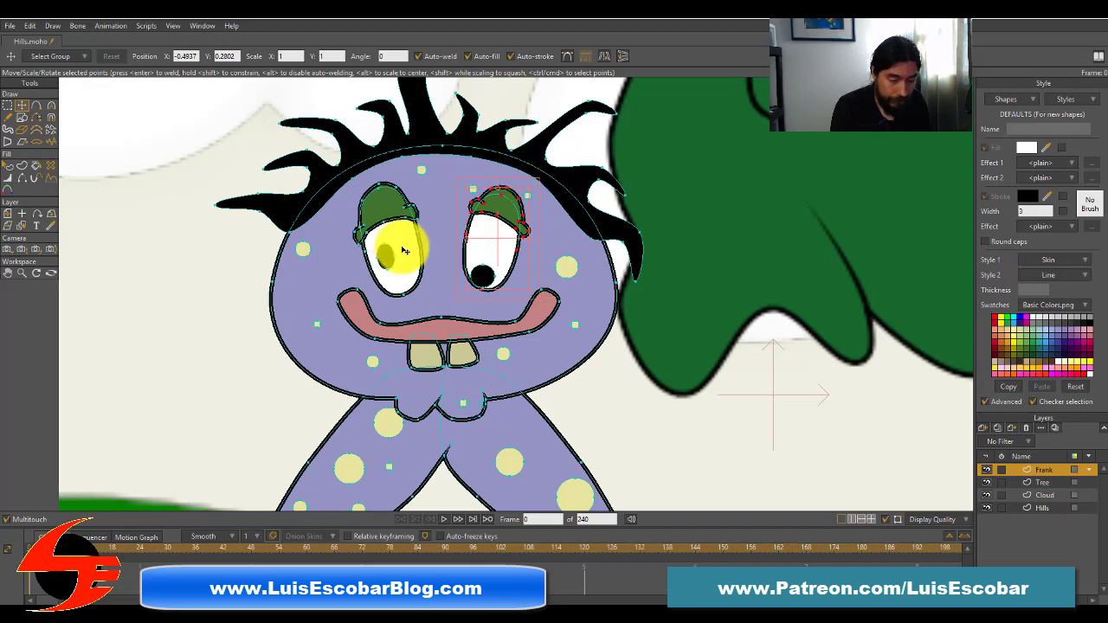
Step: Narrow the right eye's pupil and shift the left pupil toward the nose side, adjusting its tilt and position to match
click(485, 275)
mouse_move(485, 264)
mouse_down()
mouse_move(487, 251)
mouse_move(487, 272)
mouse_up()
drag(387, 256, 415, 258)
click(411, 252)
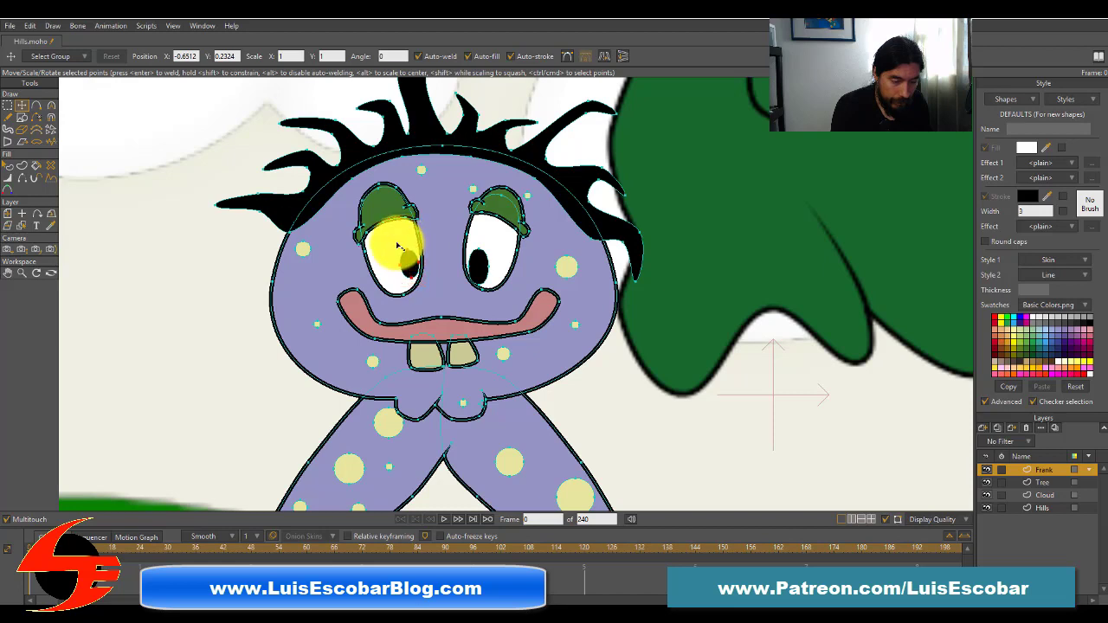
drag(396, 238, 408, 229)
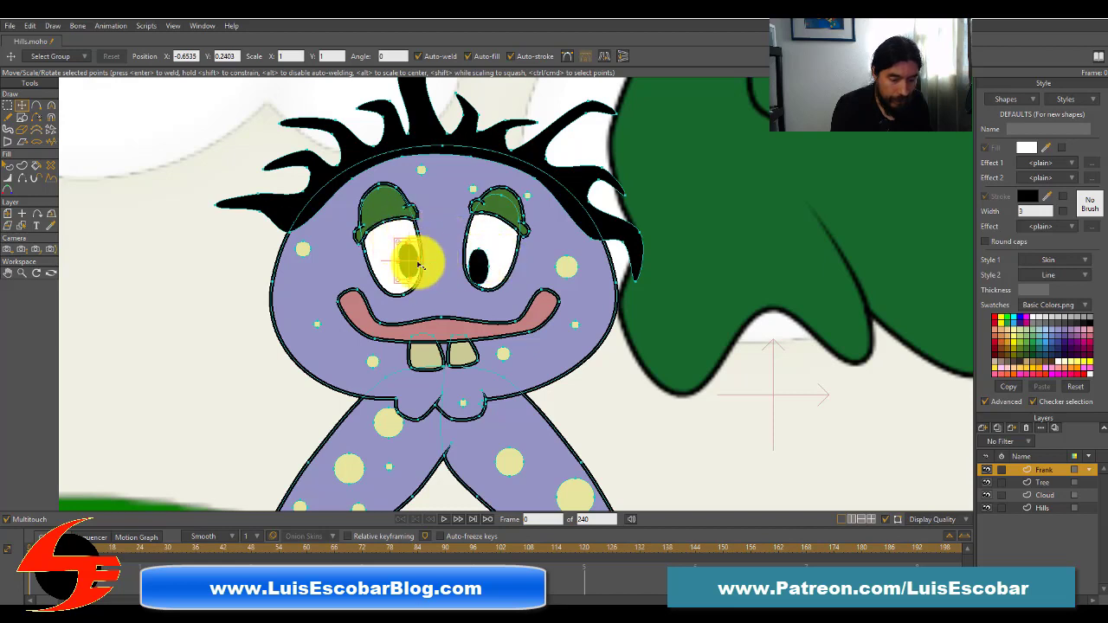
drag(417, 275, 417, 260)
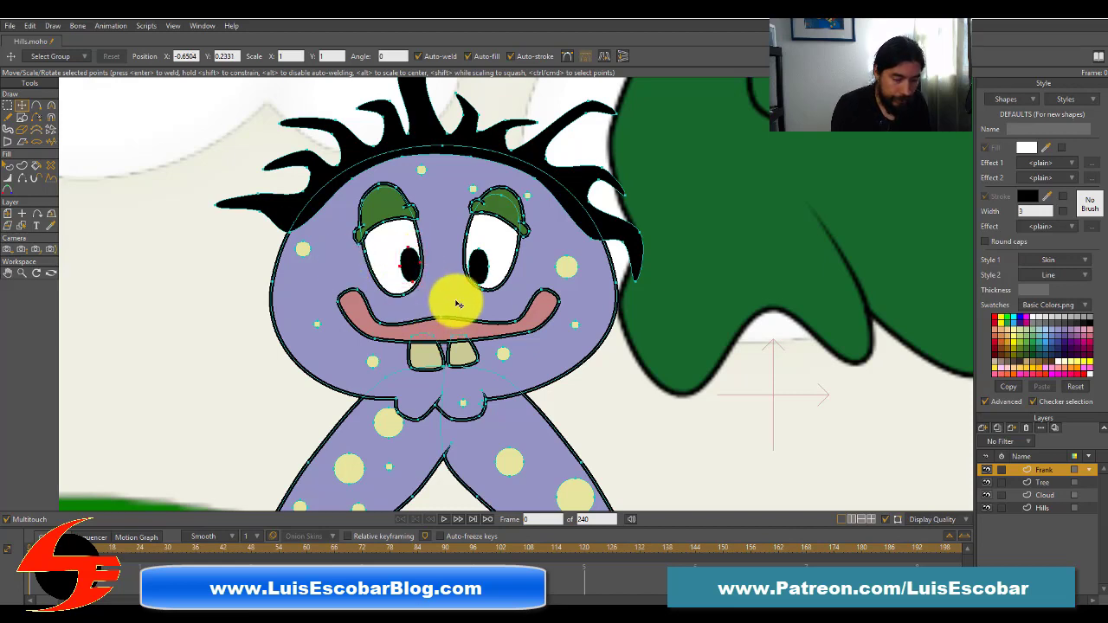
Step: Fine-tune the left pupil's tilt and position within the eye
drag(635, 430, 612, 417)
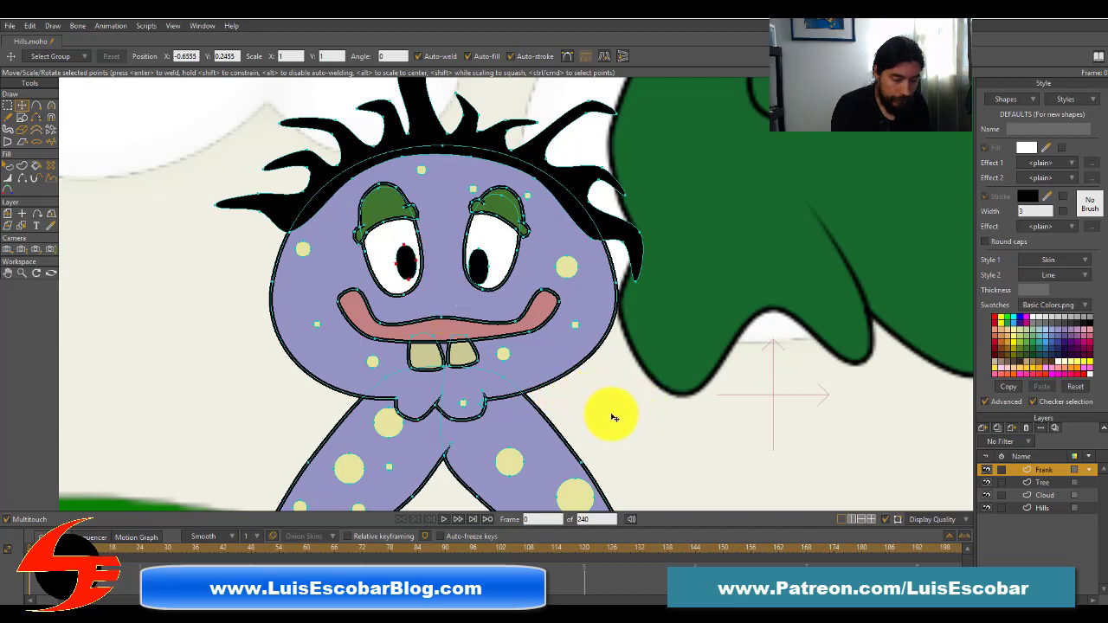
Step: Lower the midpoint of the upper lip to straighten it, and delete both teeth
click(443, 331)
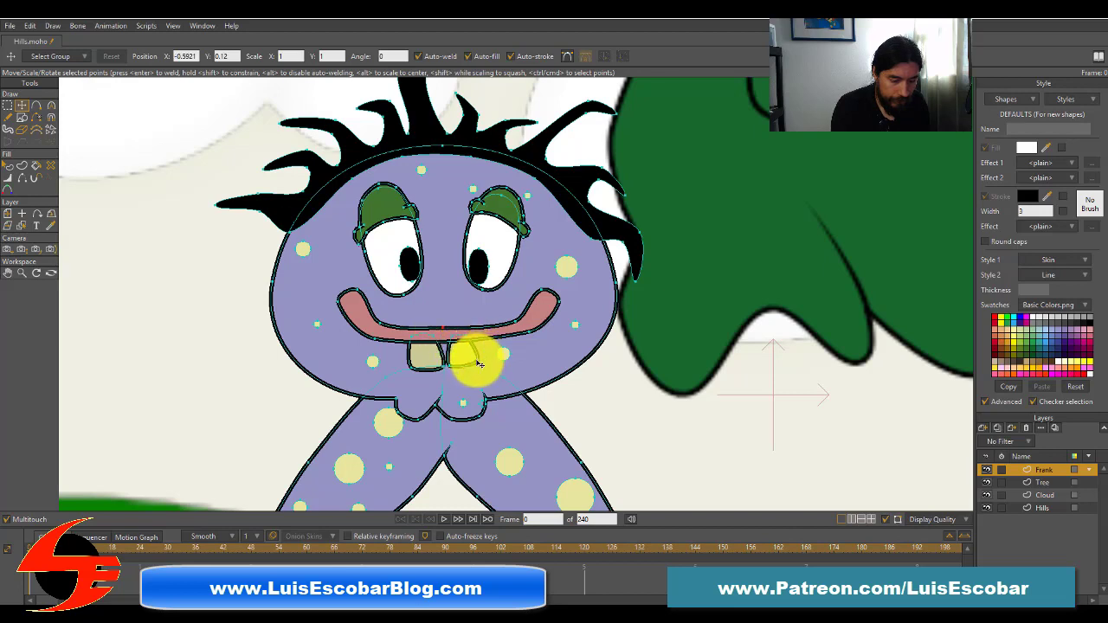
drag(481, 360, 443, 366)
key(Delete)
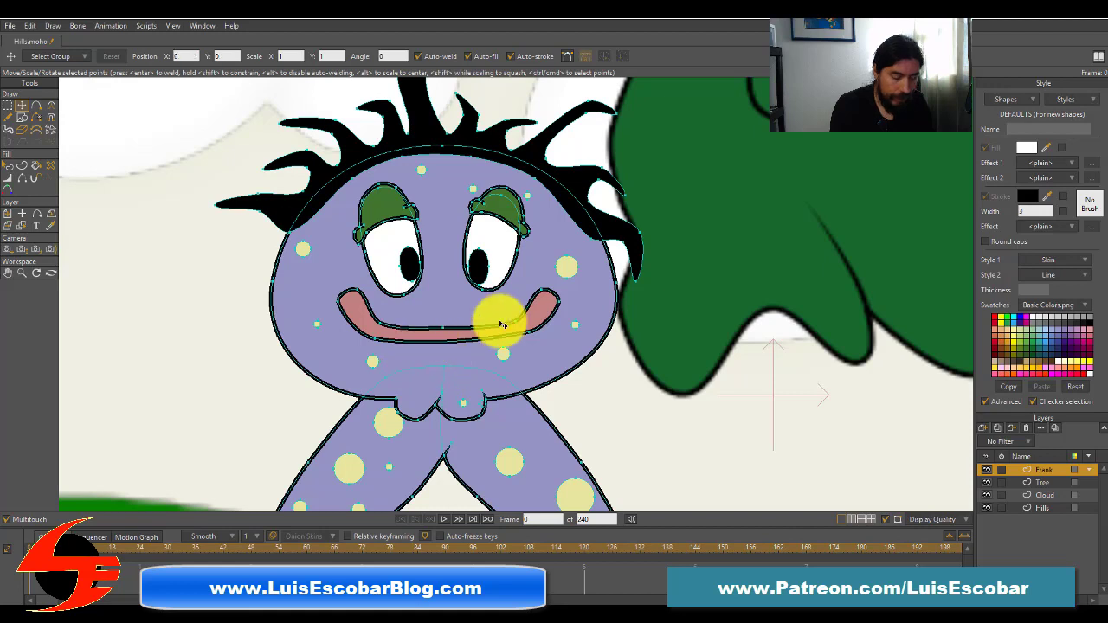
click(397, 402)
key(Delete)
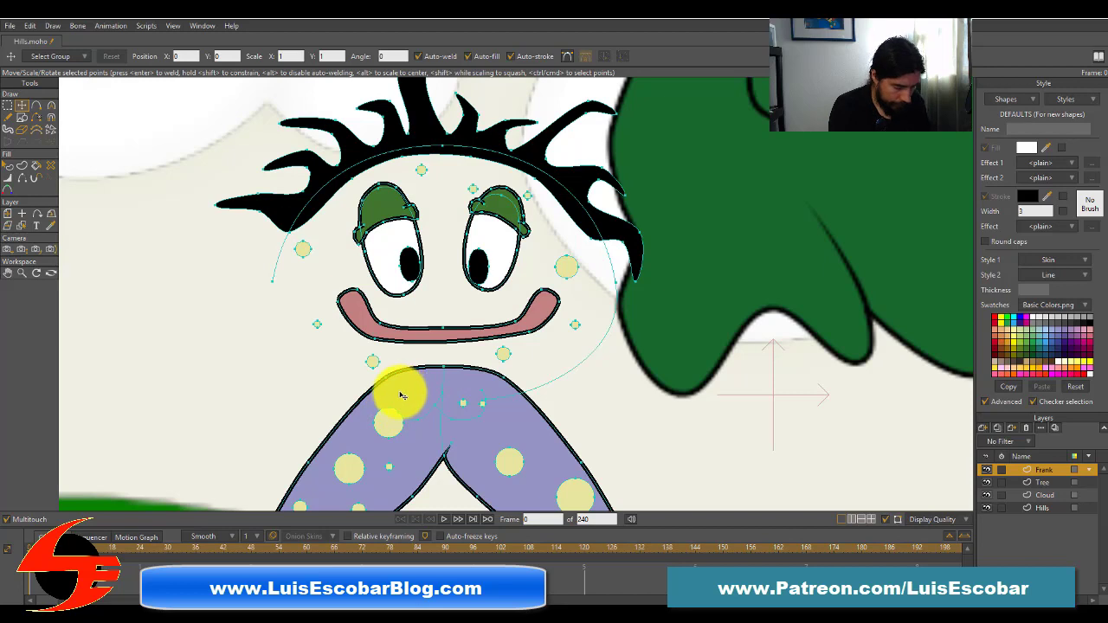
key(ctrl+z)
drag(422, 420, 441, 435)
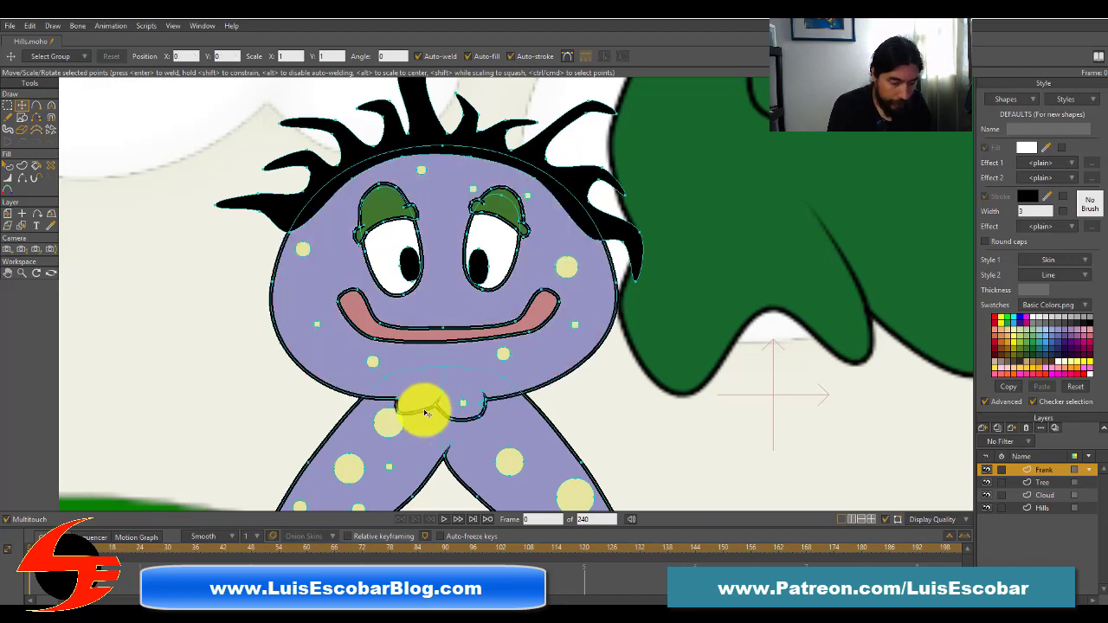
double_click(443, 400)
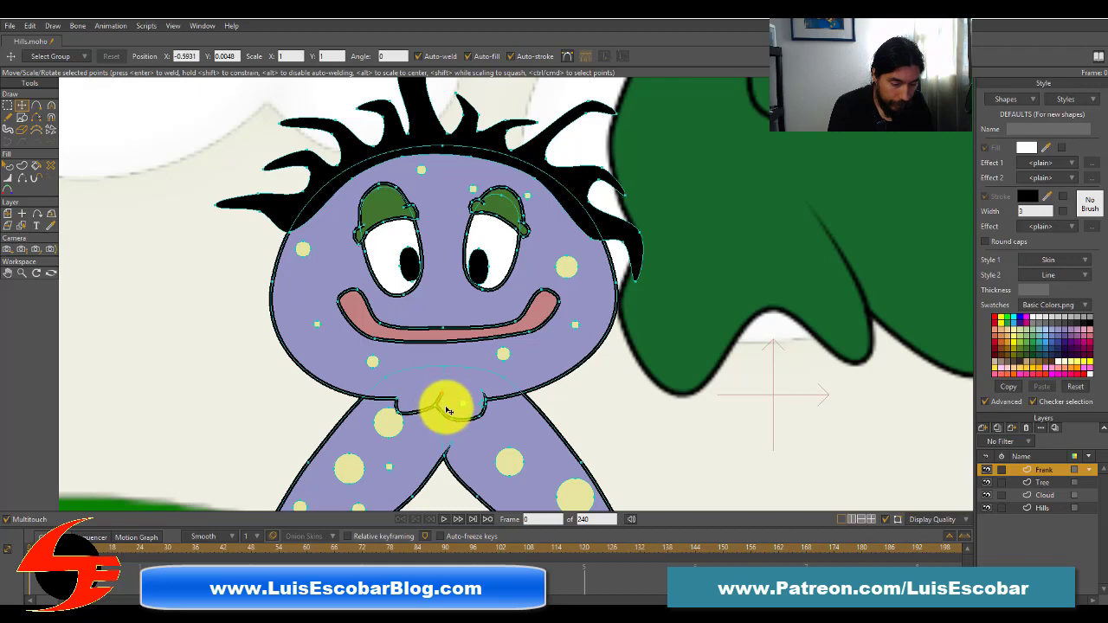
key(Delete)
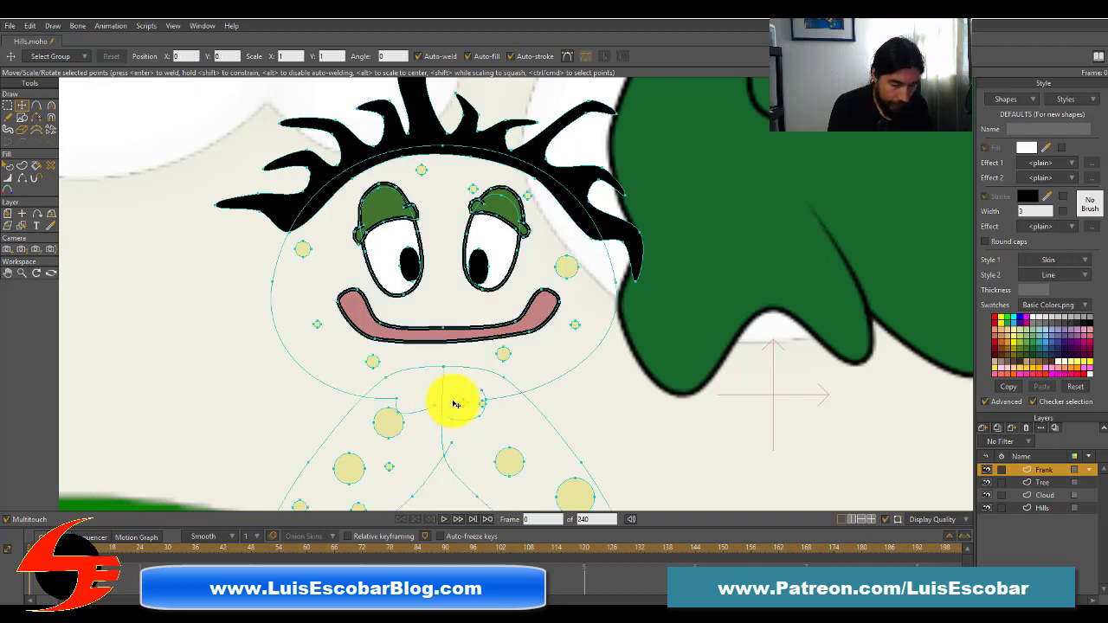
key(ctrl+z)
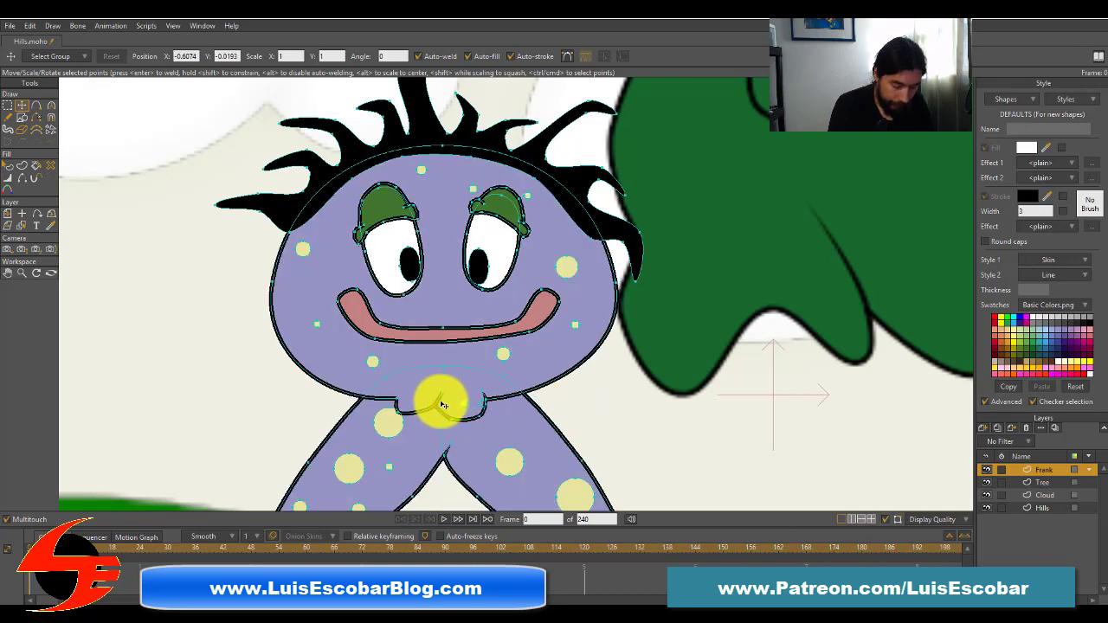
key(Delete)
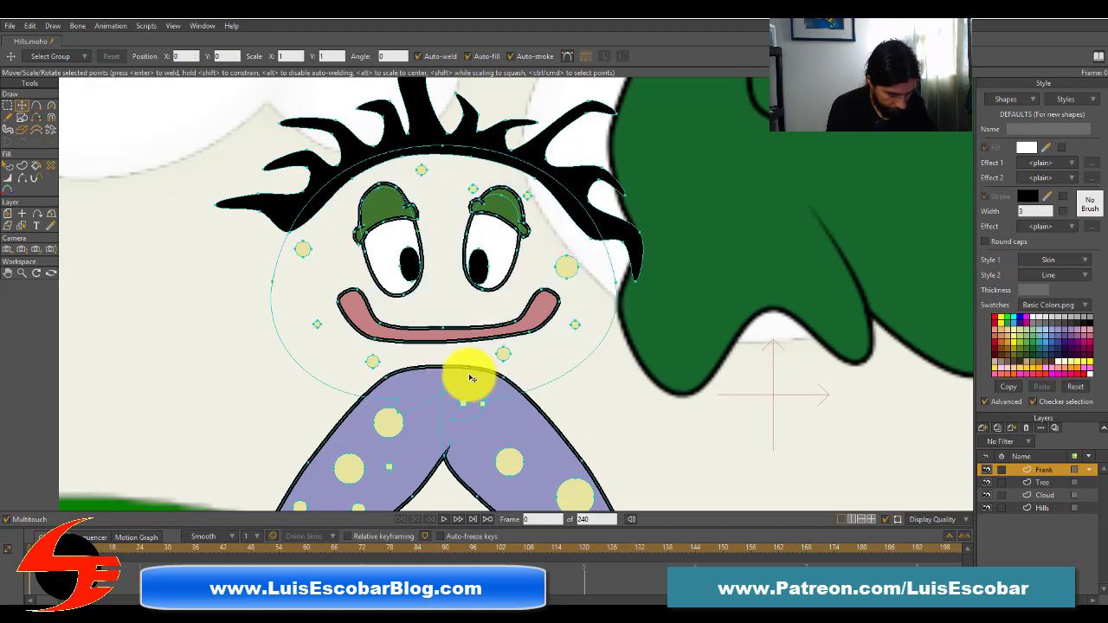
key(ctrl+z)
mouse_move(462, 383)
mouse_down()
mouse_move(423, 415)
mouse_move(442, 397)
mouse_move(460, 410)
mouse_move(487, 393)
mouse_move(483, 419)
mouse_move(487, 408)
mouse_up()
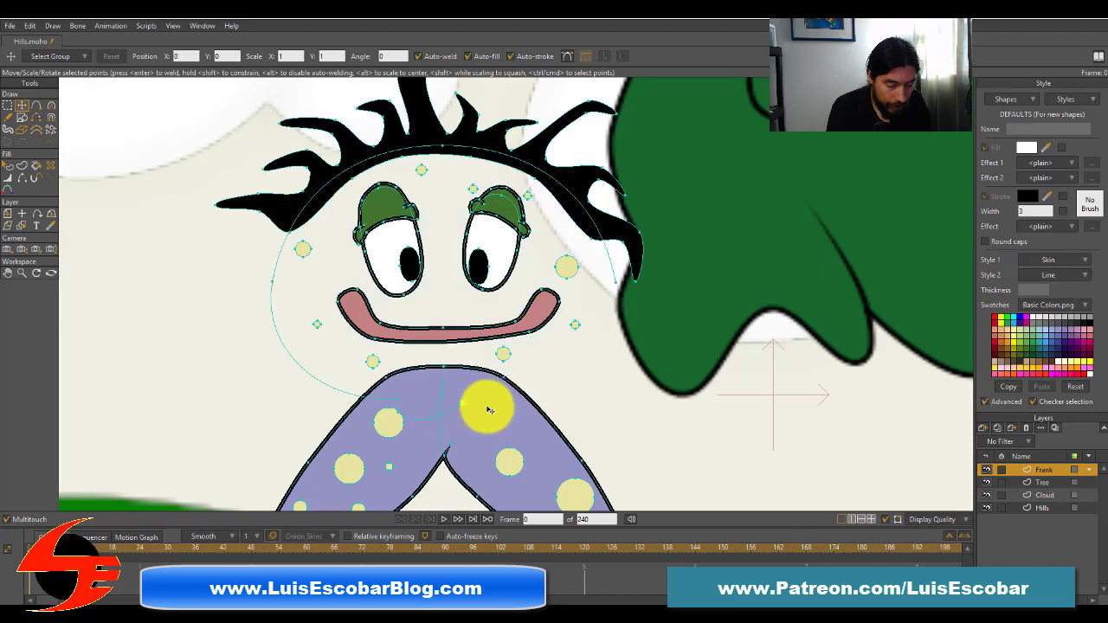
key(Delete)
key(ctrl+z)
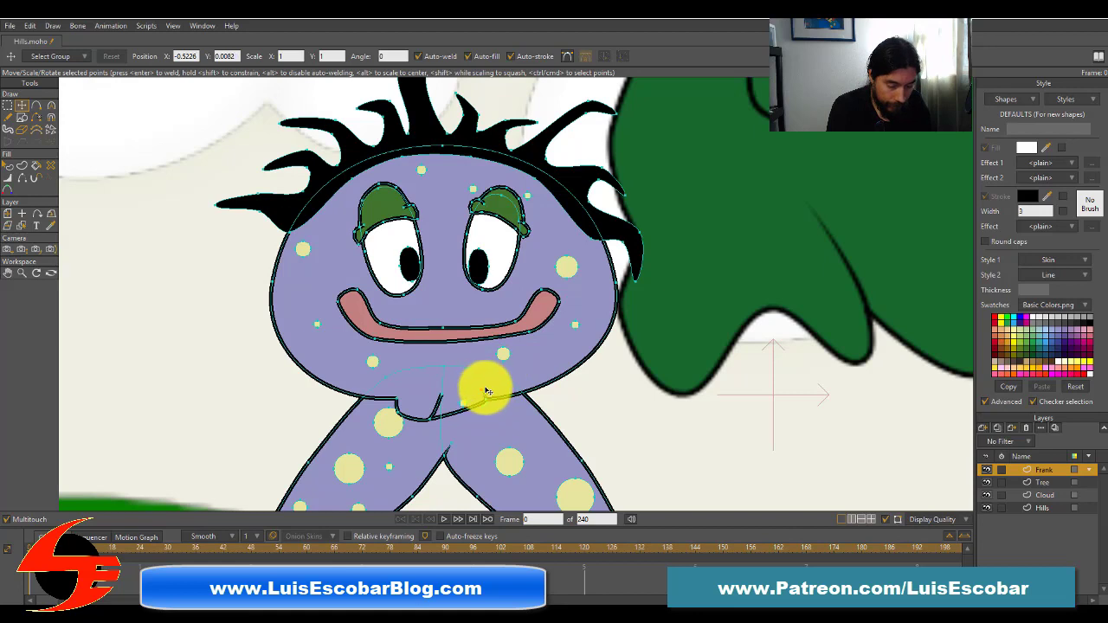
Step: Delete the leftover inner point between the chin bumps and move the remaining chin points to flatten the head's lower outline
drag(485, 391, 507, 368)
key(Delete)
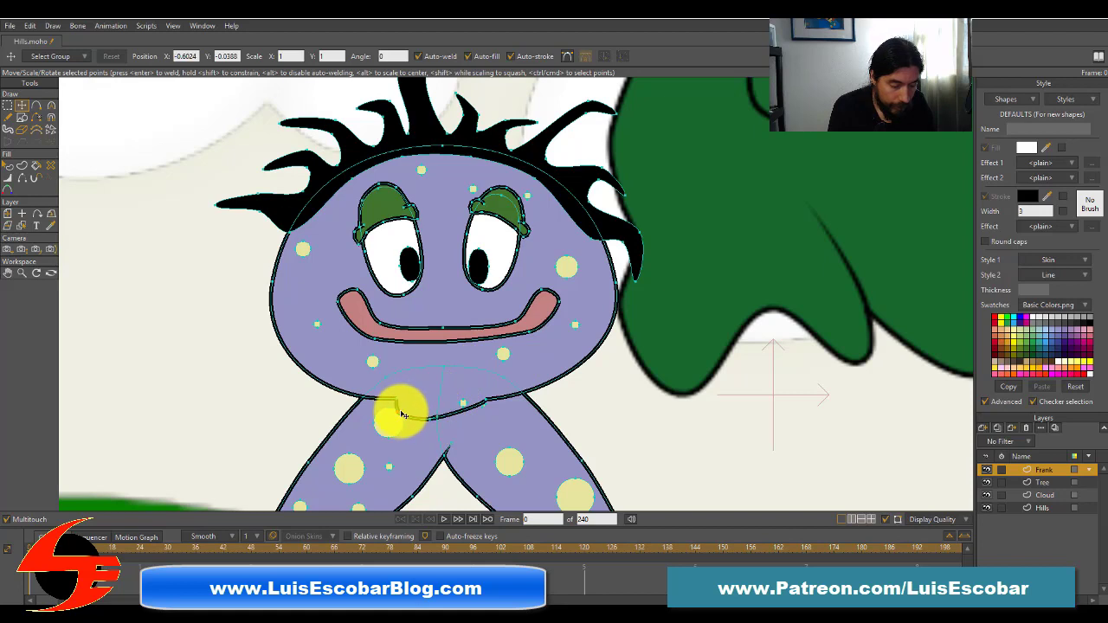
drag(400, 399, 412, 410)
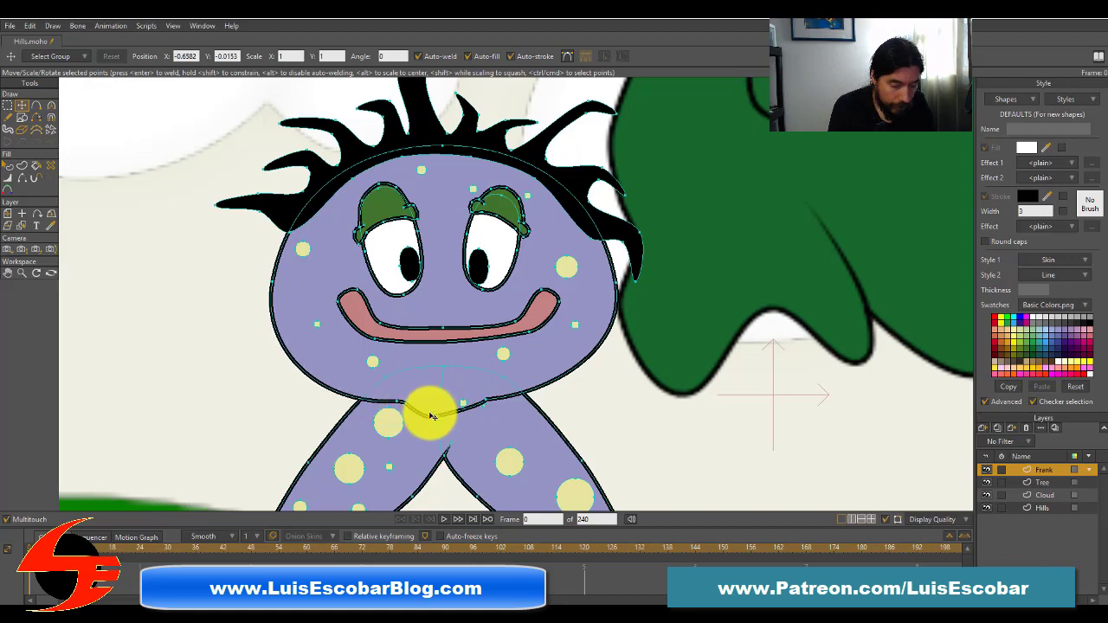
drag(435, 406, 463, 378)
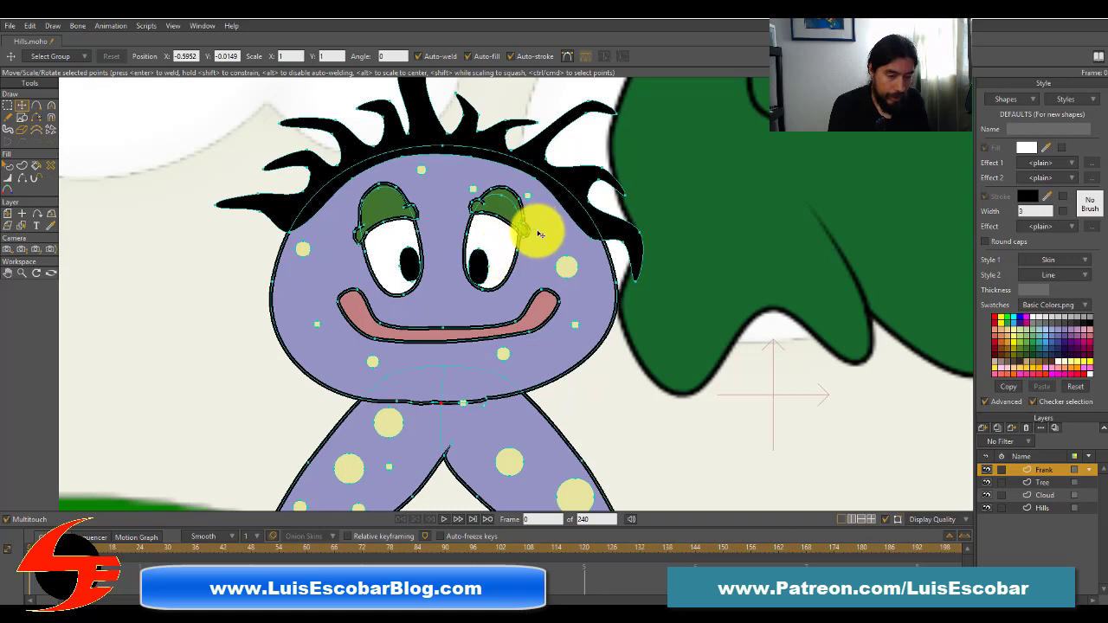
Step: Select the right eye with its eyelid and pupil, and move them lower and closer to the middle of the face
click(9, 105)
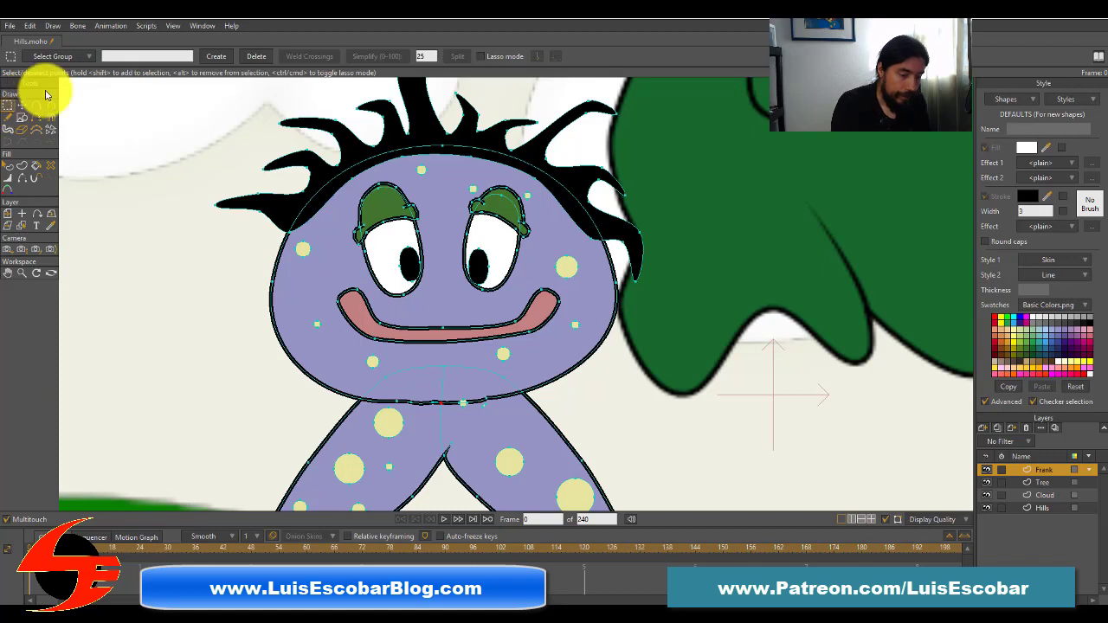
drag(459, 183, 527, 296)
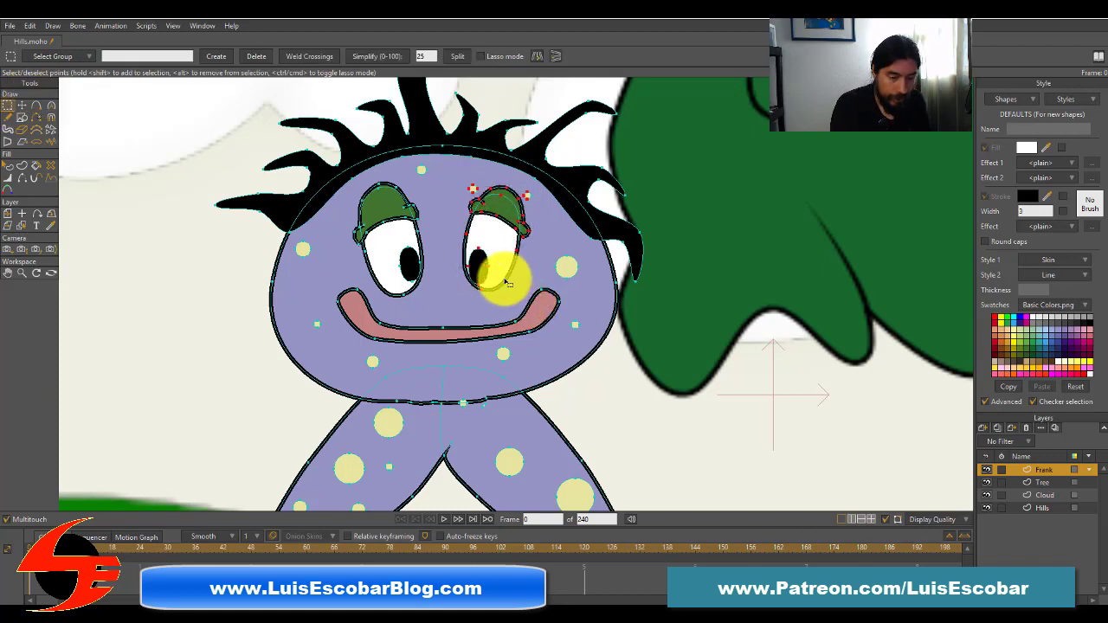
click(22, 105)
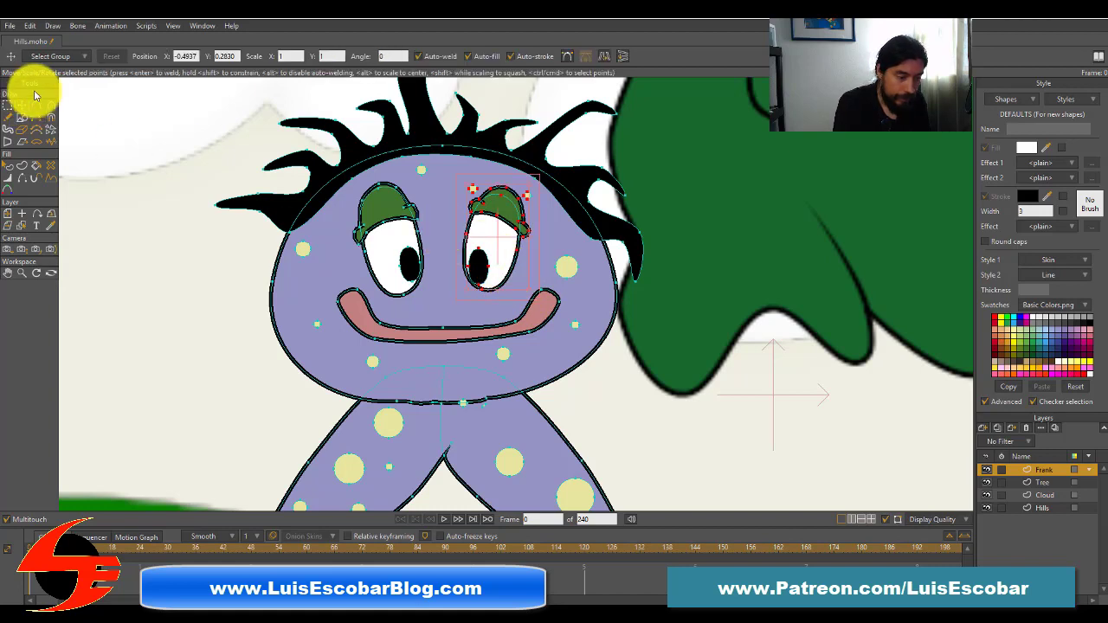
drag(502, 286, 489, 305)
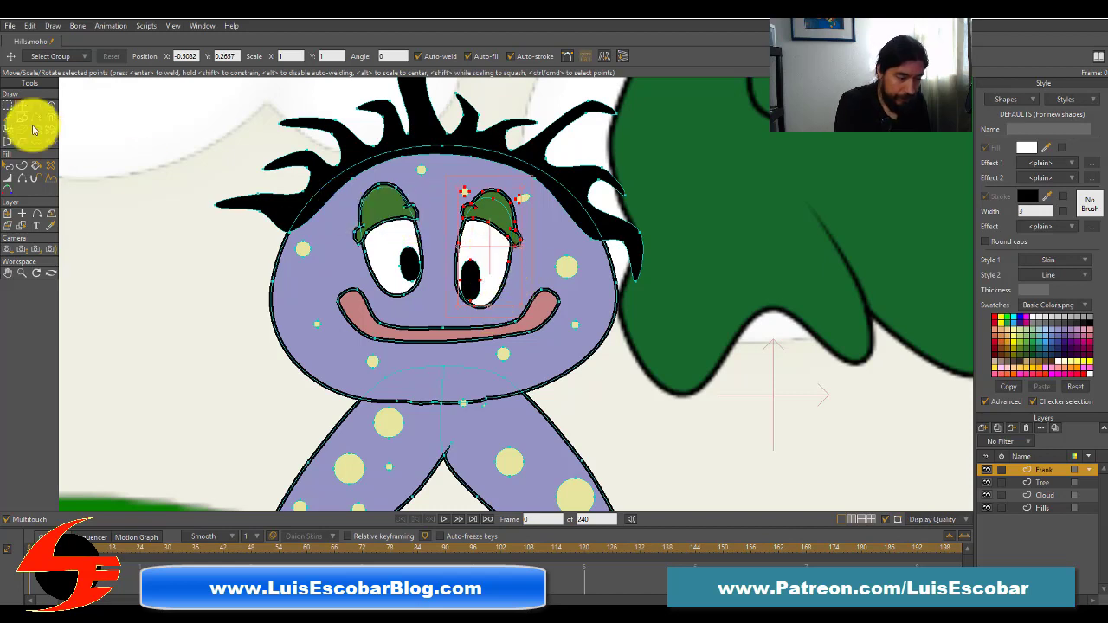
Step: Select the left eye with its eyelid and pupil, and move them down and inward to line up with the right eye
click(10, 110)
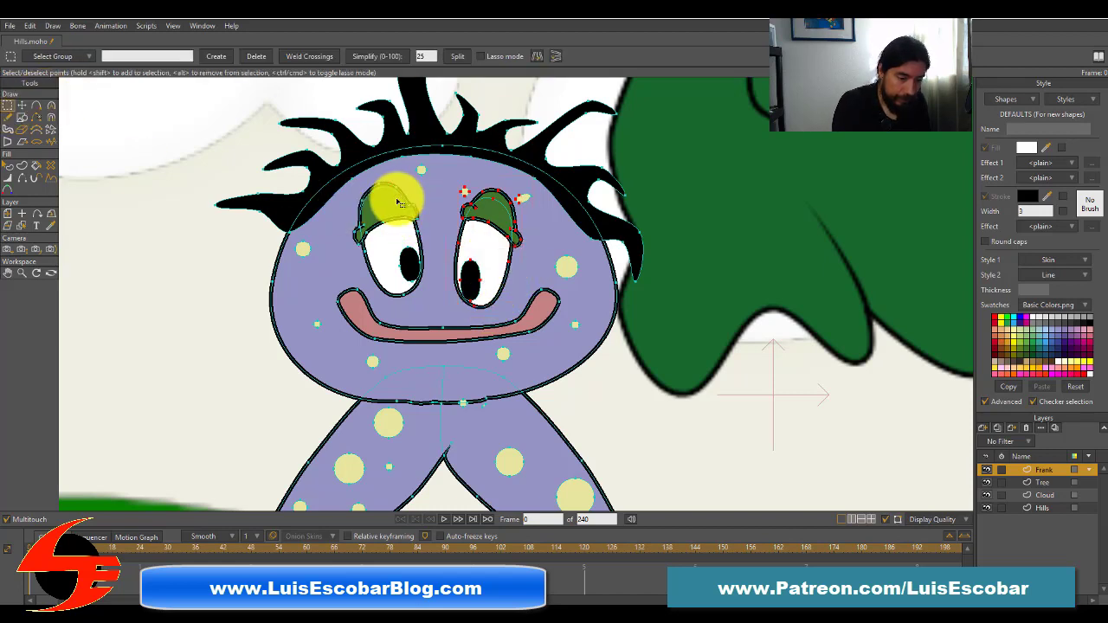
drag(422, 181, 367, 288)
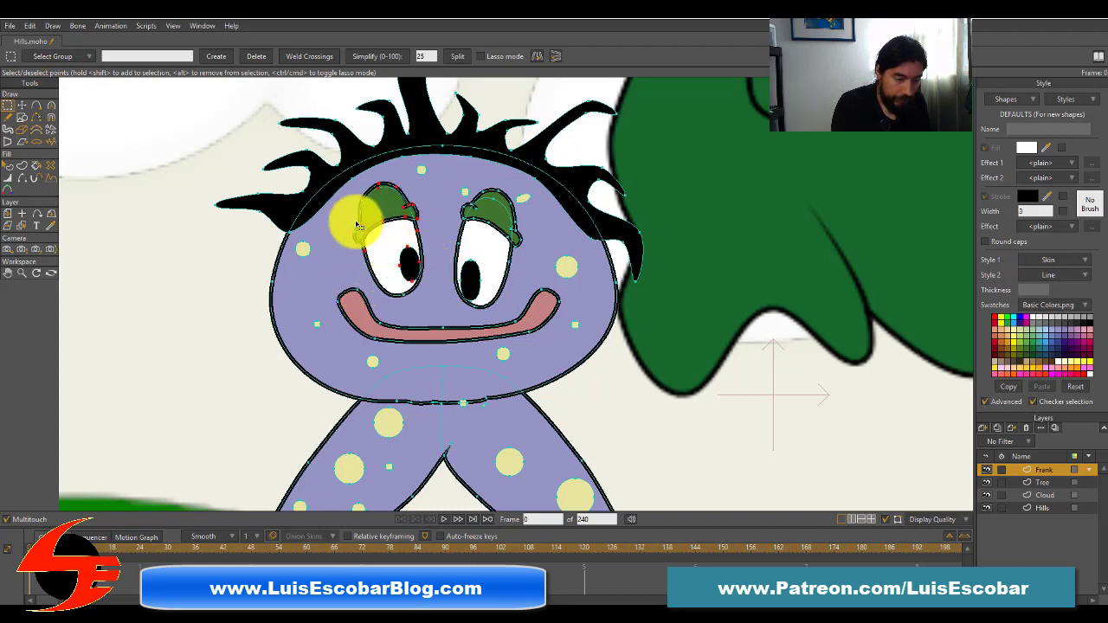
drag(349, 188, 433, 282)
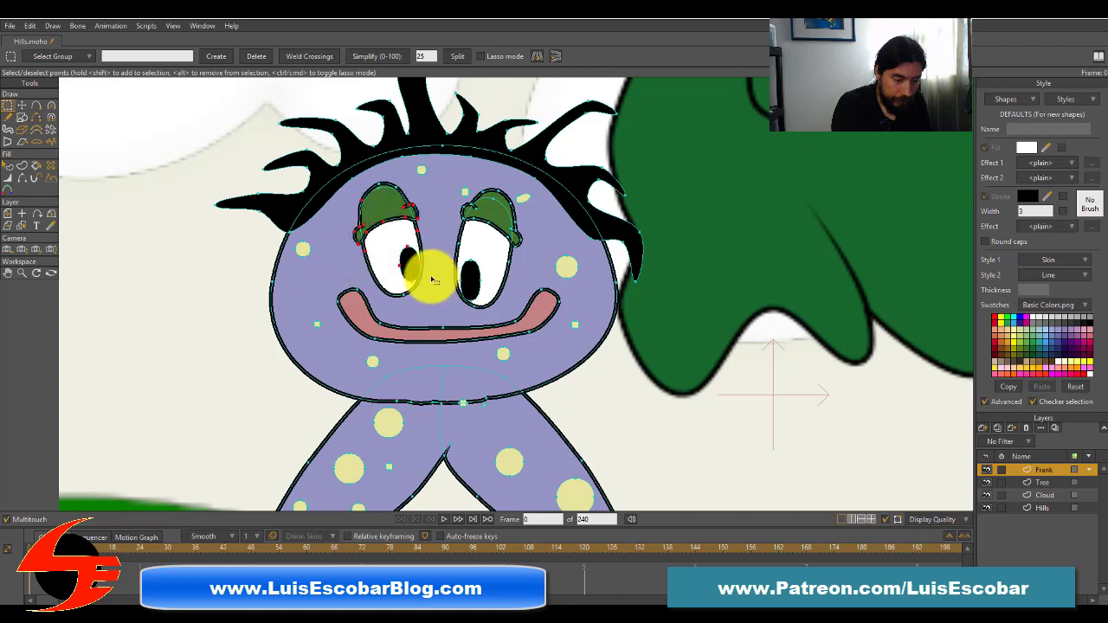
click(23, 104)
key(ctrl+a)
click(388, 203)
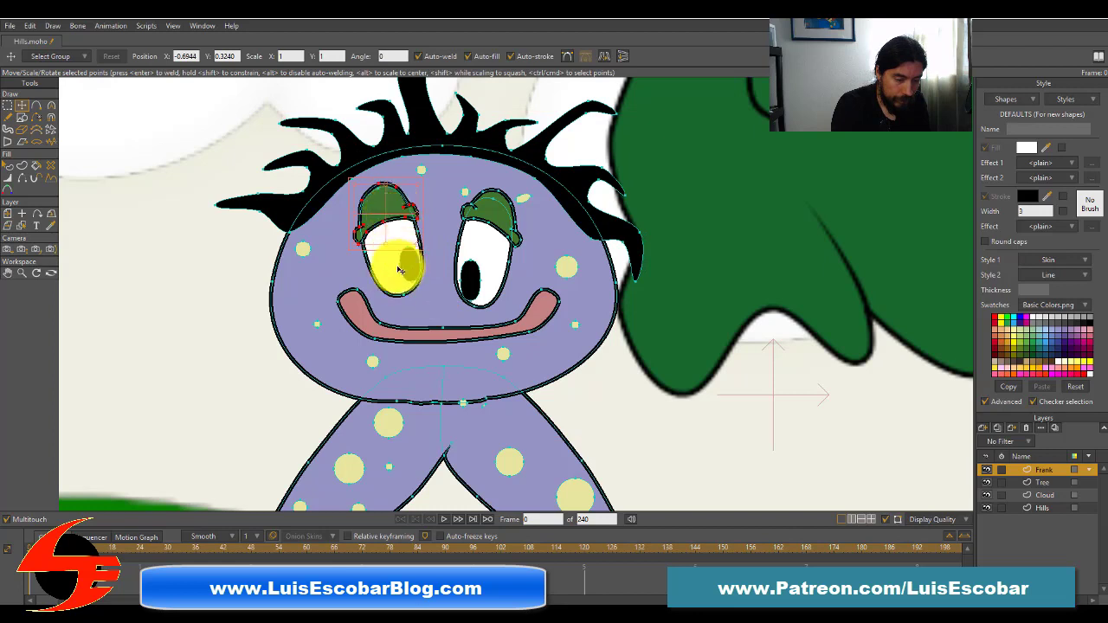
drag(393, 280, 400, 275)
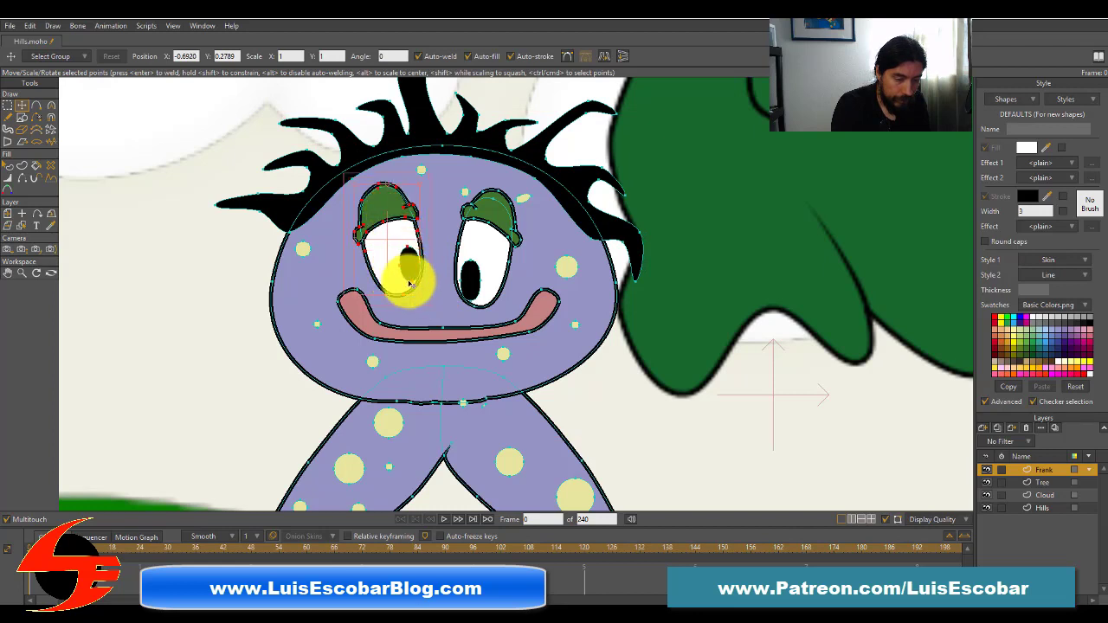
drag(393, 313, 423, 288)
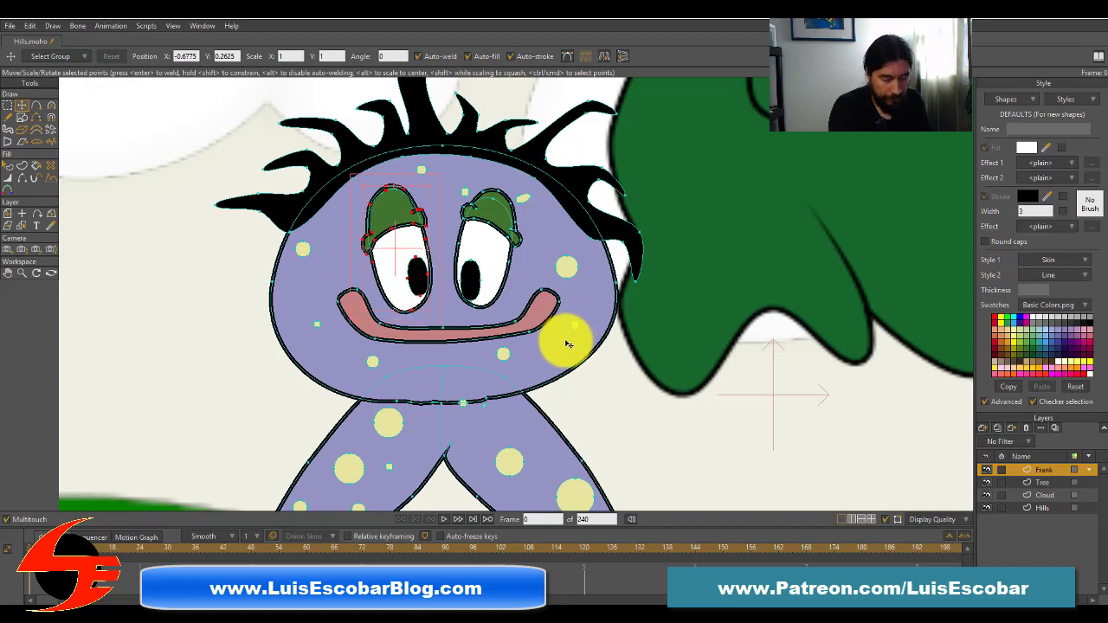
Step: Select the mouth, tilt it so its right corner sits higher, and squash its height slightly
click(539, 319)
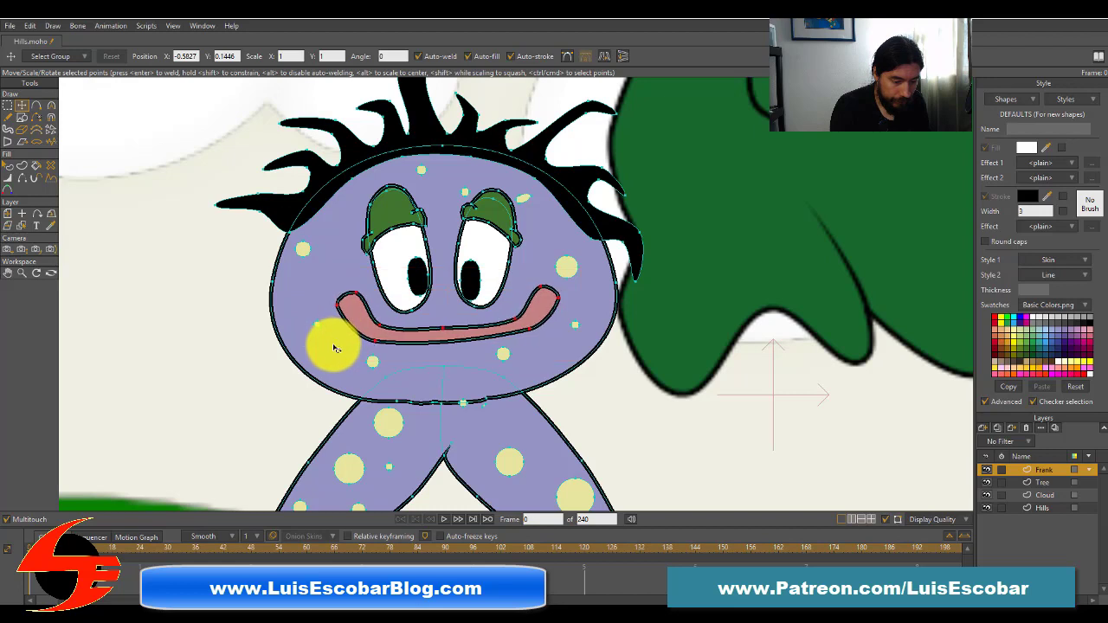
drag(334, 351, 335, 355)
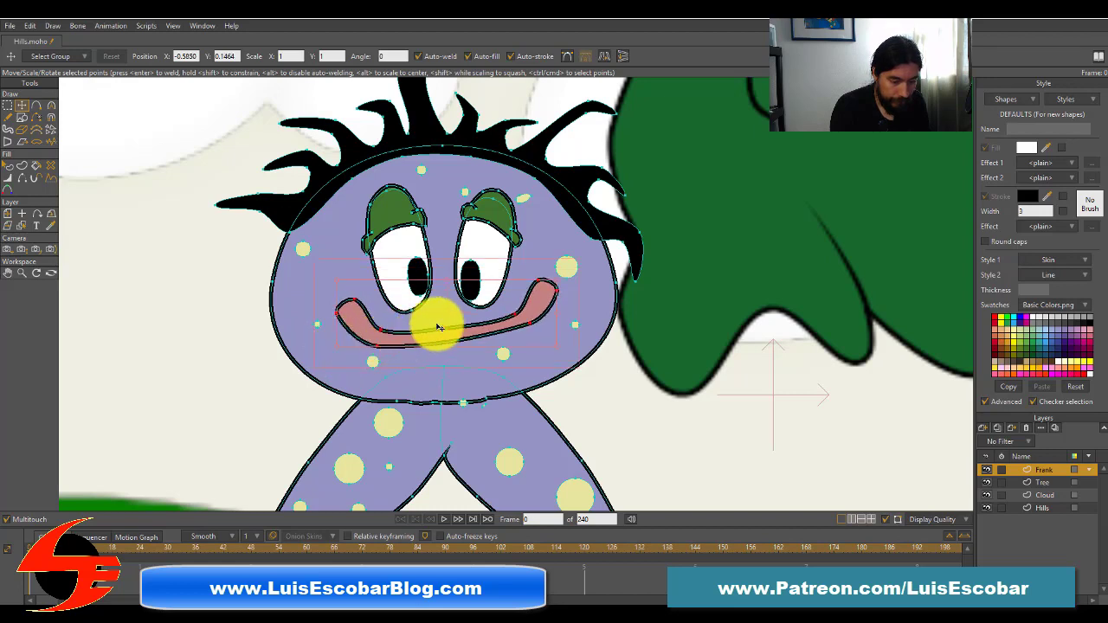
drag(448, 281, 449, 292)
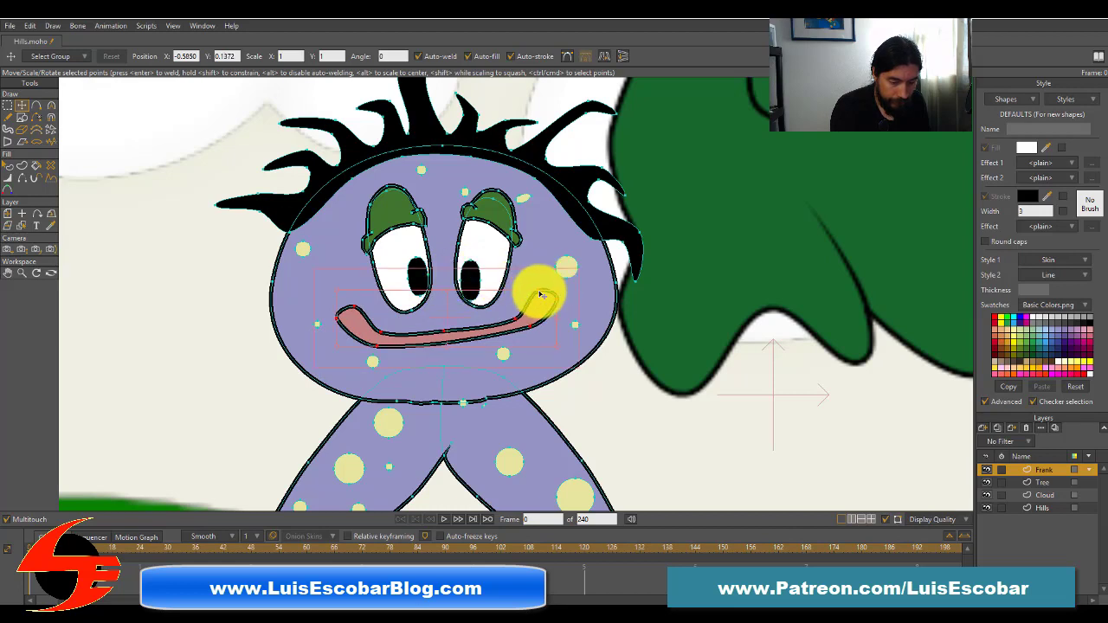
Step: Pull in the mouth's corner points to taper both ends, and lower the upper lip's midpoint to thin the lips
drag(538, 294, 567, 294)
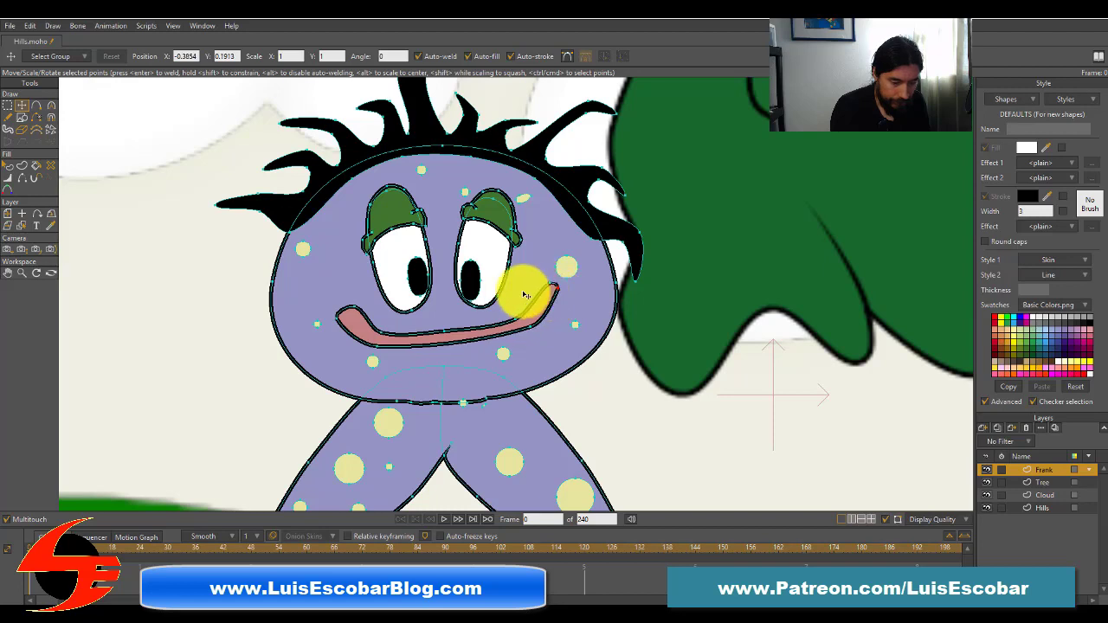
click(353, 313)
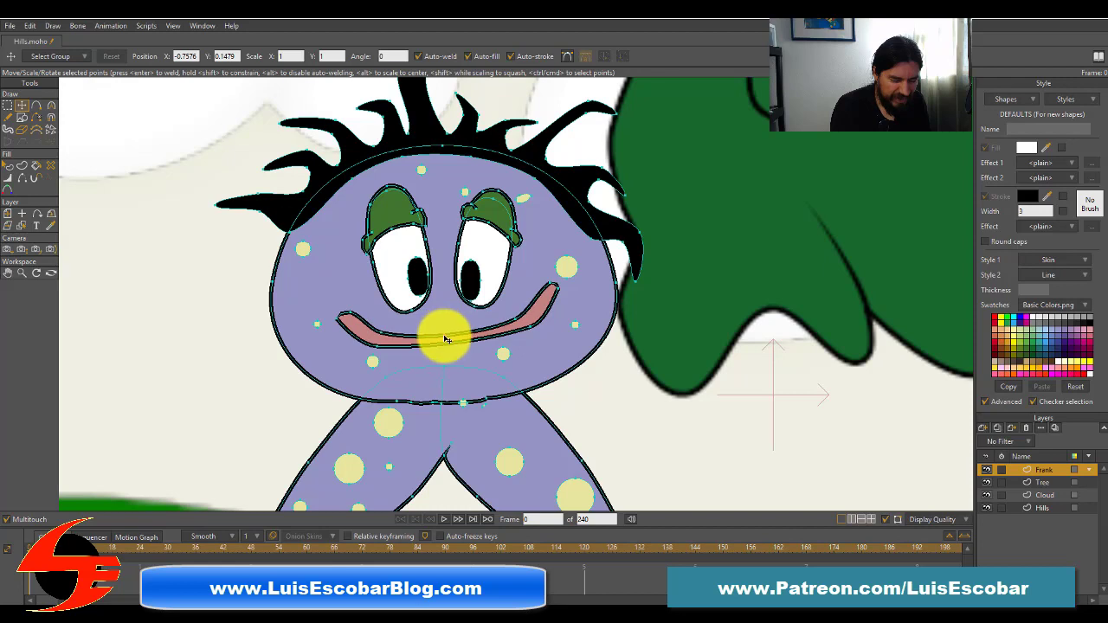
click(444, 335)
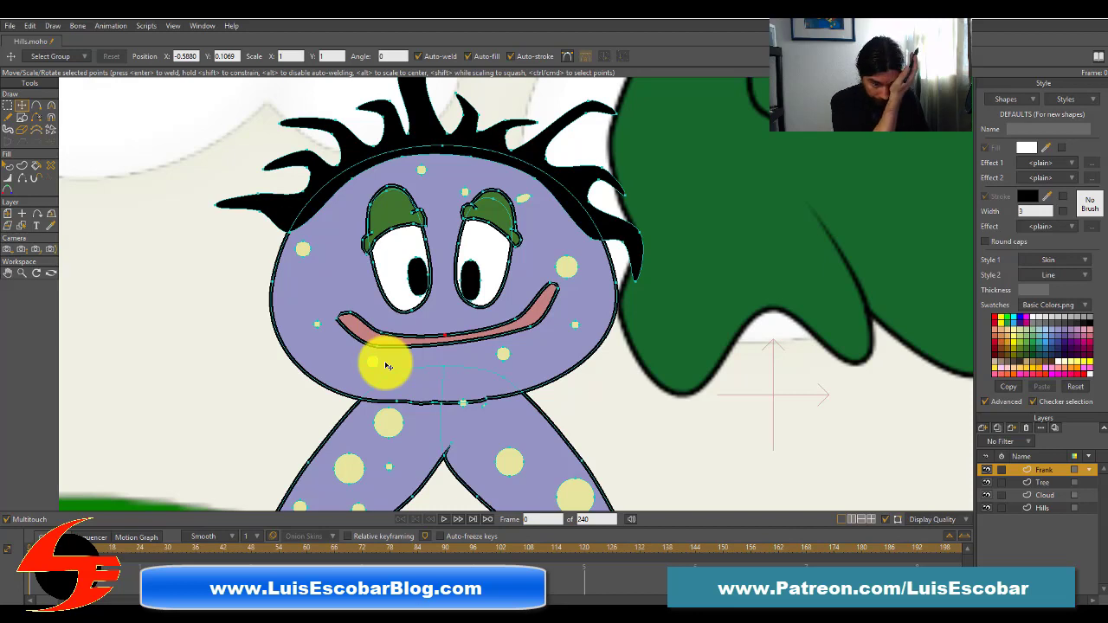
click(636, 235)
key(Delete)
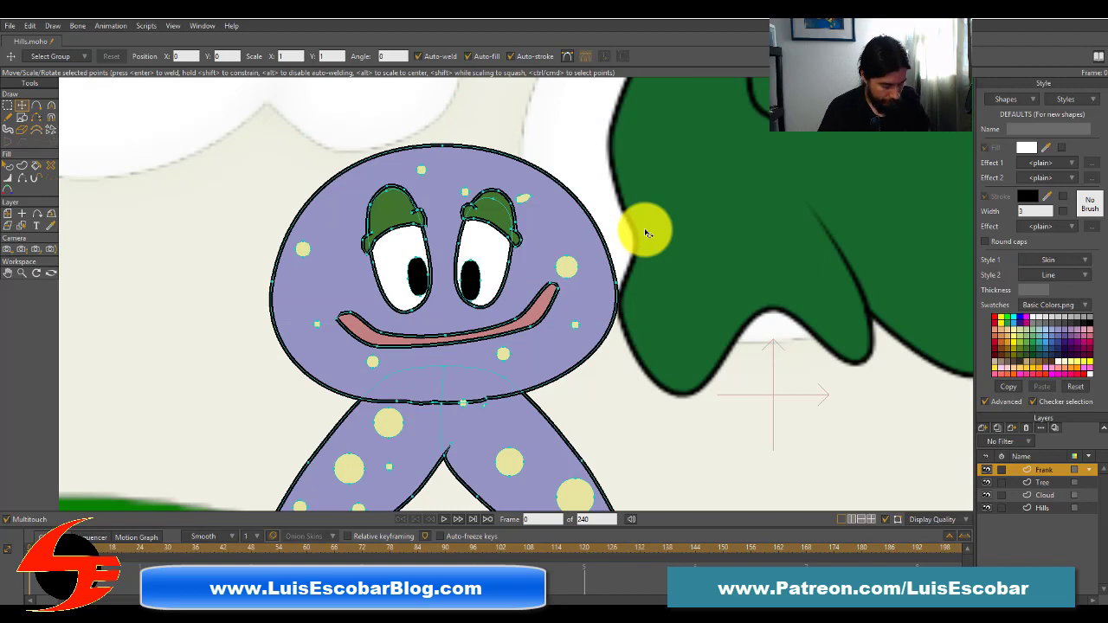
key(ctrl+z)
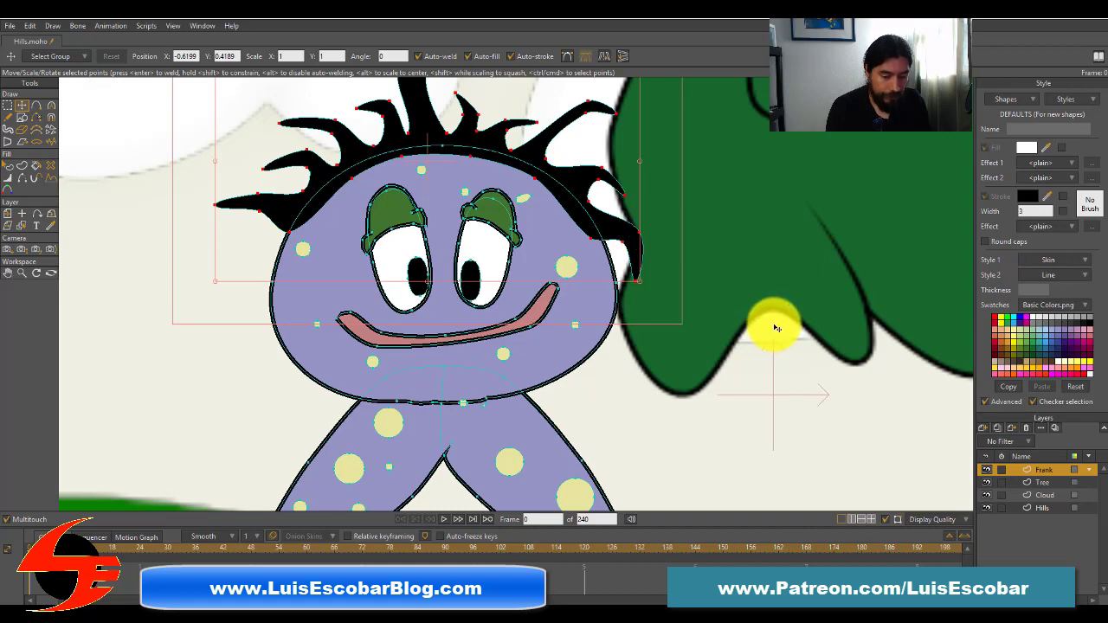
Step: Play back the animation briefly, return to frame 0, and play it once more
key(space)
key(space)
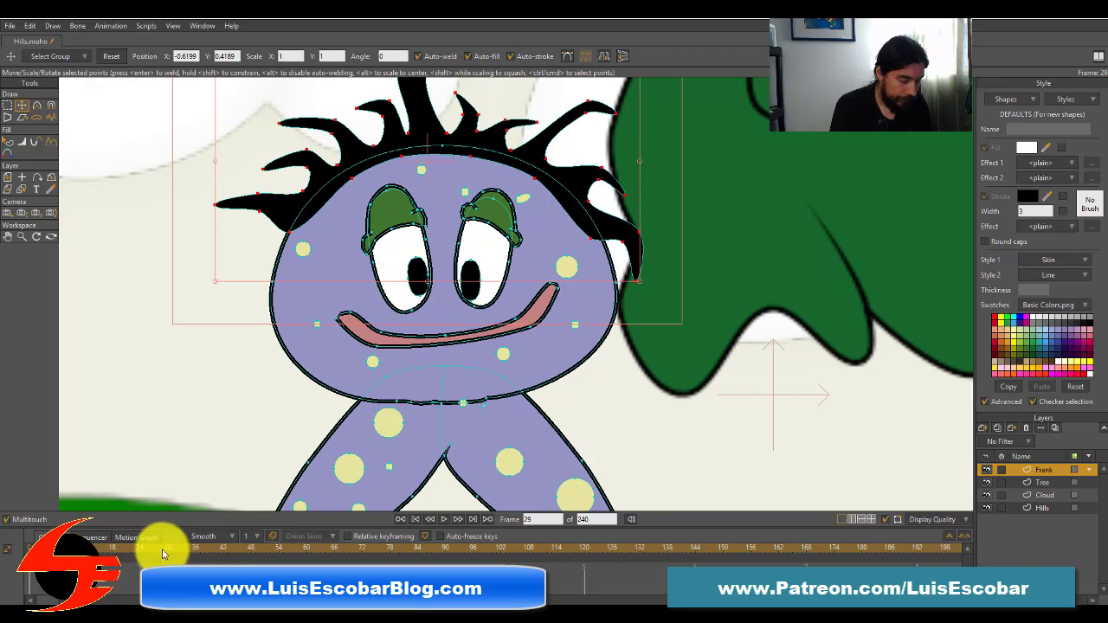
click(22, 552)
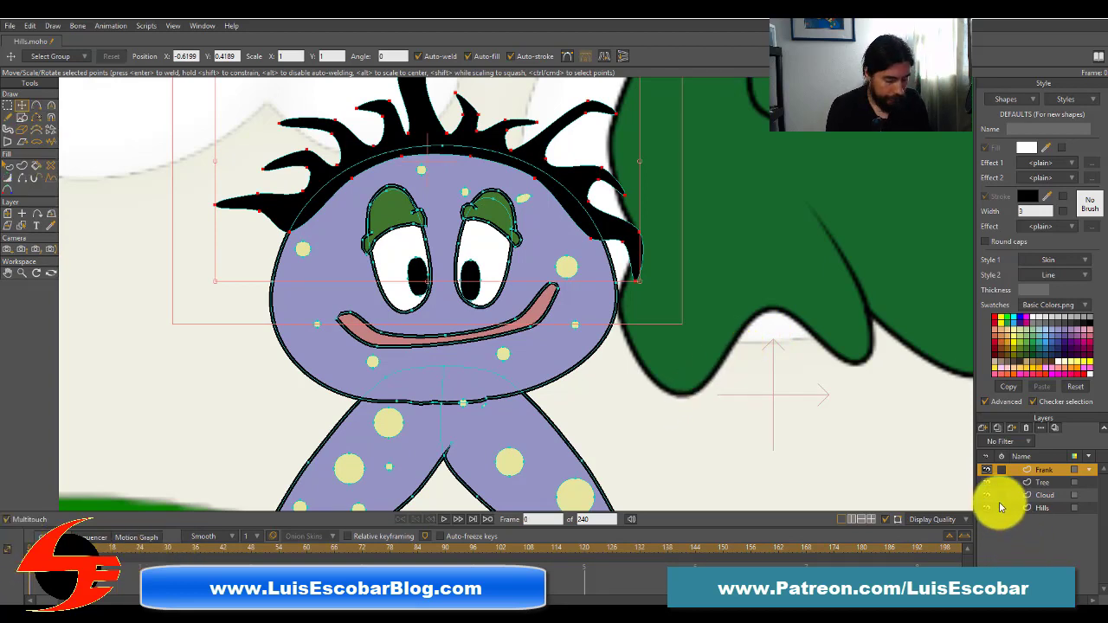
key(space)
key(space)
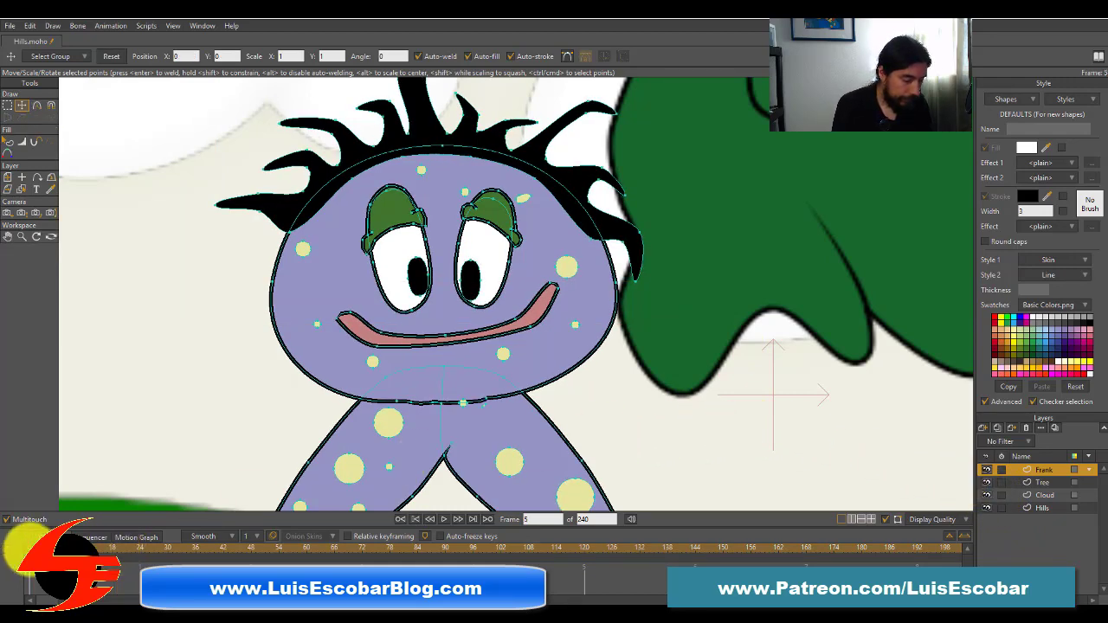
Step: Return to frame 0 and examine Frank's face, body and legs up close and within the whole scene
click(33, 547)
click(7, 272)
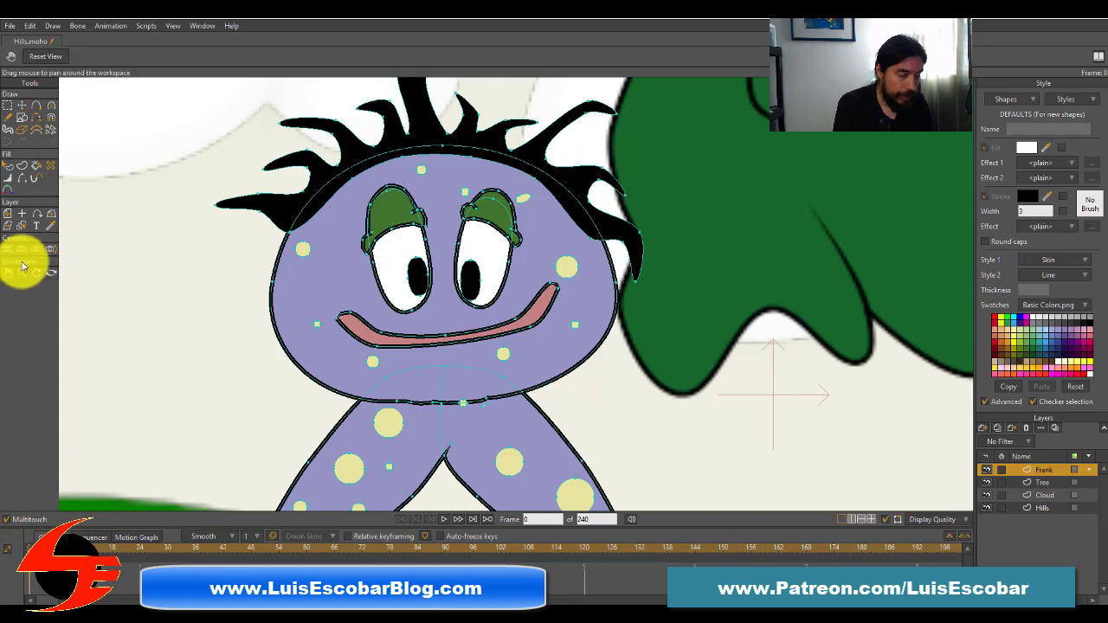
drag(699, 402, 722, 412)
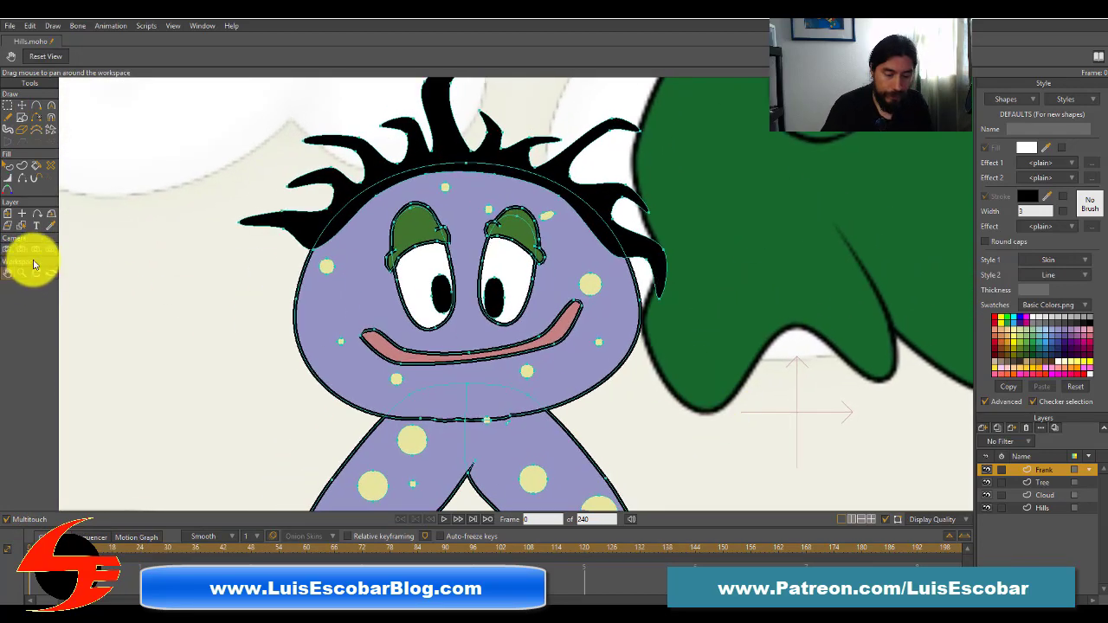
scroll(644, 319, down, 5)
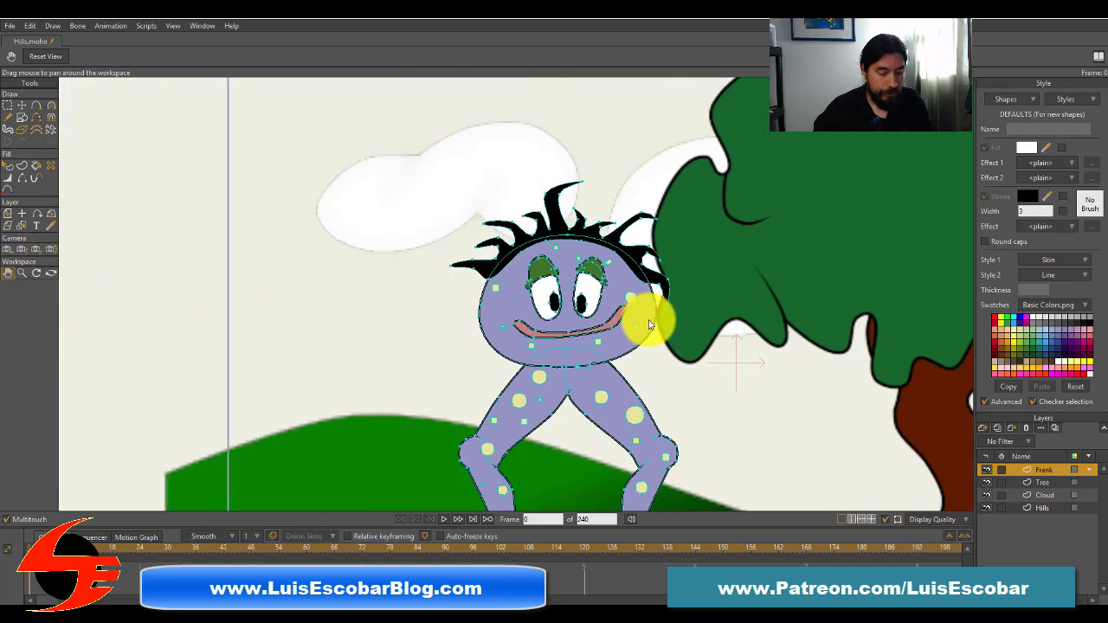
scroll(640, 321, up, 2)
scroll(637, 327, down, 3)
scroll(639, 327, up, 6)
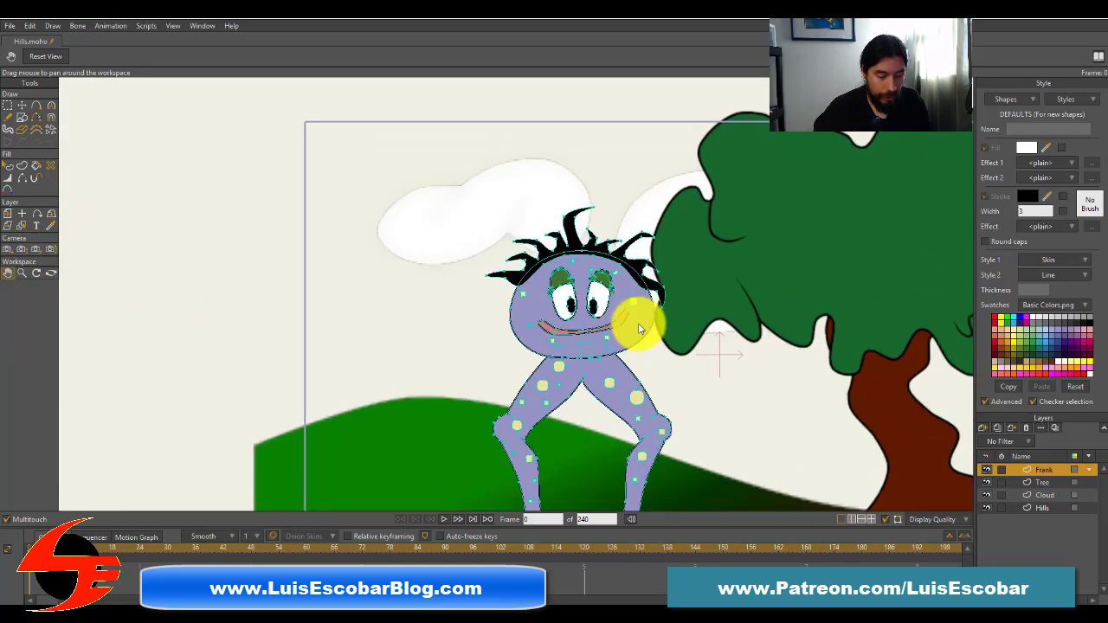
scroll(639, 327, down, 4)
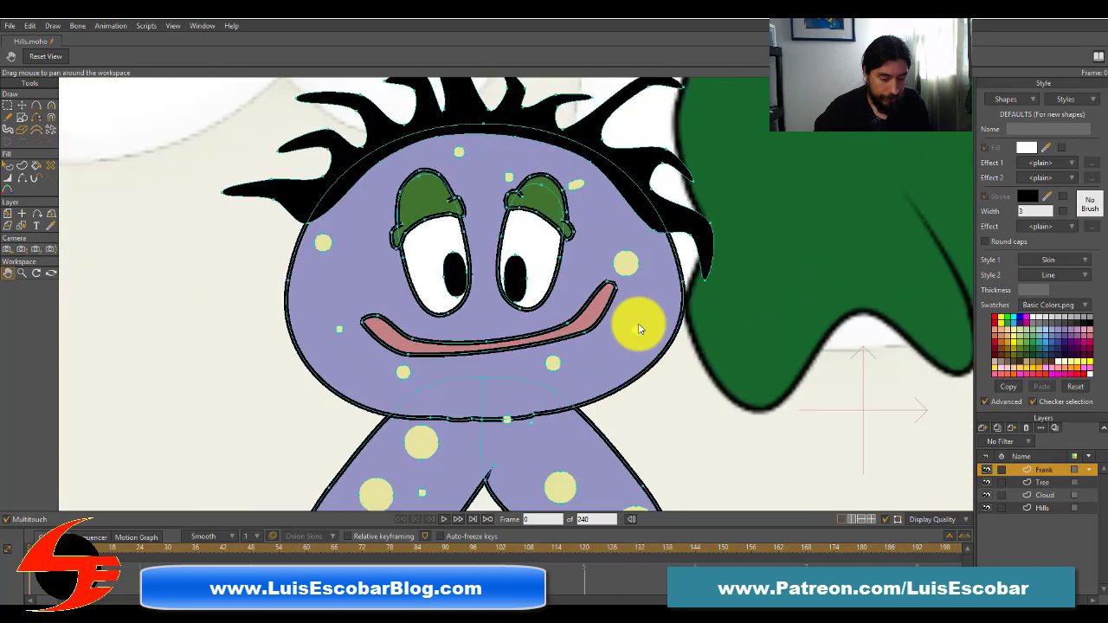
scroll(638, 327, up, 4)
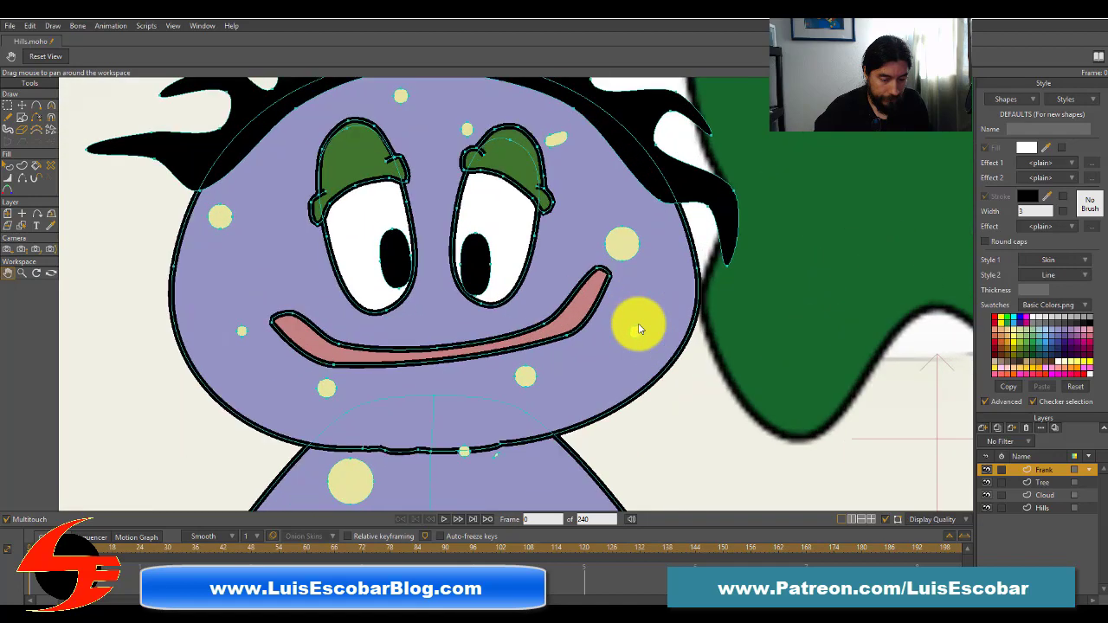
scroll(638, 327, down, 4)
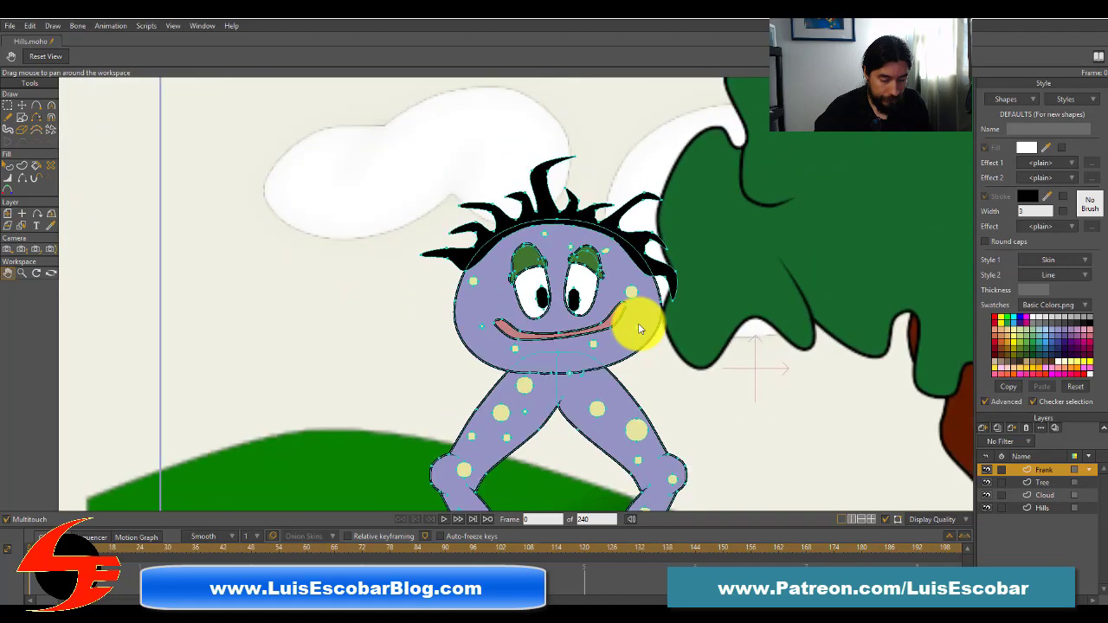
scroll(637, 327, up, 3)
drag(668, 375, 582, 249)
scroll(582, 249, down, 5)
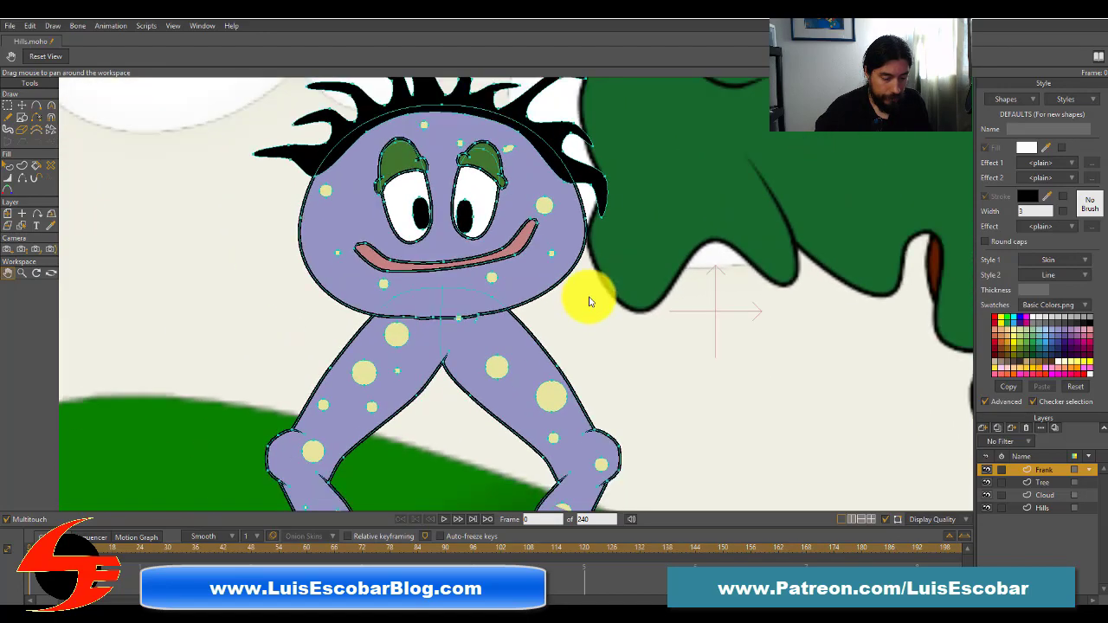
scroll(588, 301, up, 3)
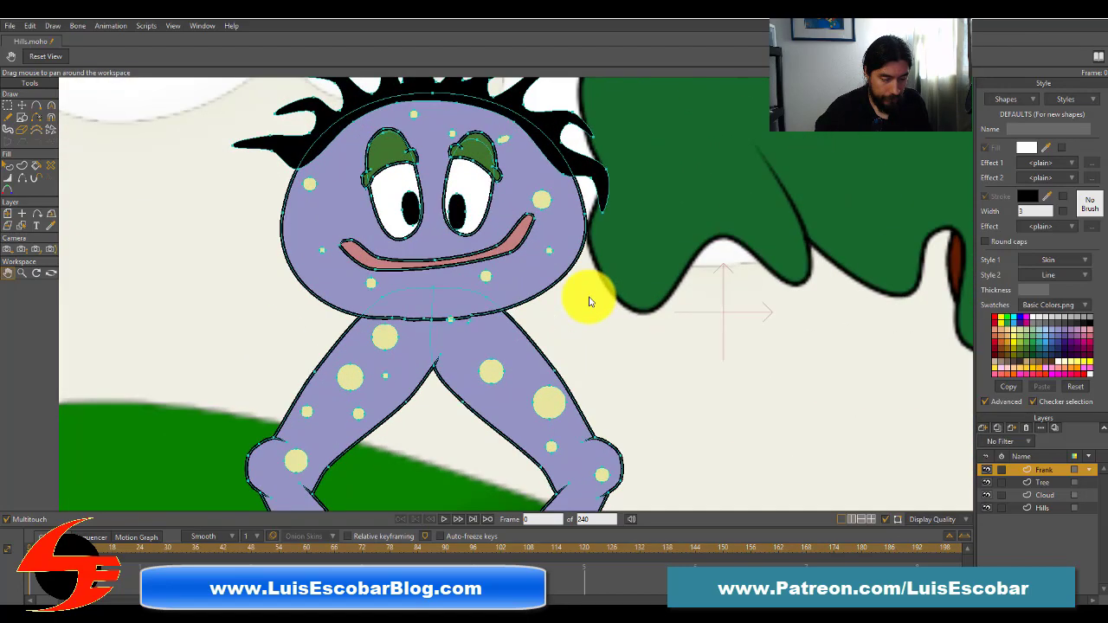
scroll(588, 301, down, 5)
scroll(589, 301, up, 5)
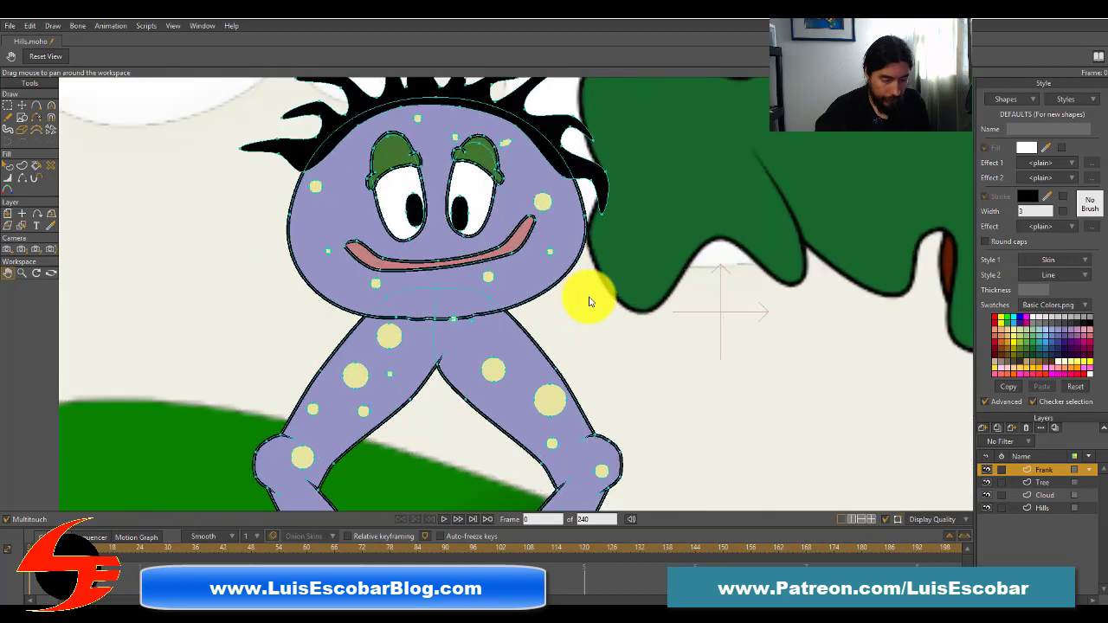
scroll(588, 302, down, 2)
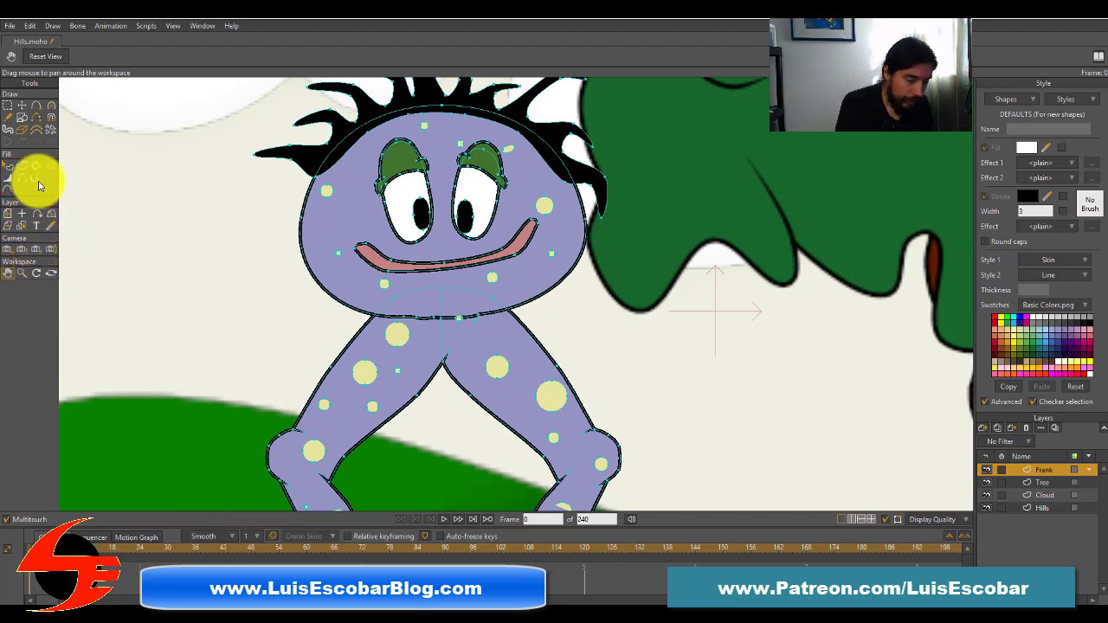
Step: Flatten the bulges on the outer sides of both knees by moving their outline points, and clear the point selection
click(21, 104)
drag(281, 441, 278, 424)
key(ctrl+z)
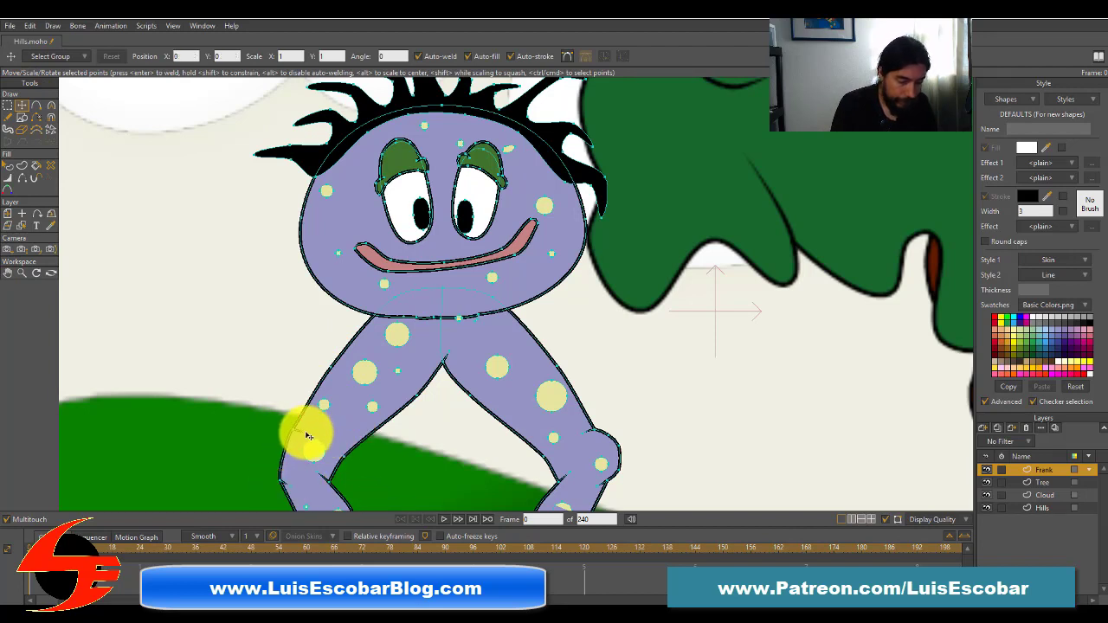
drag(302, 433, 300, 484)
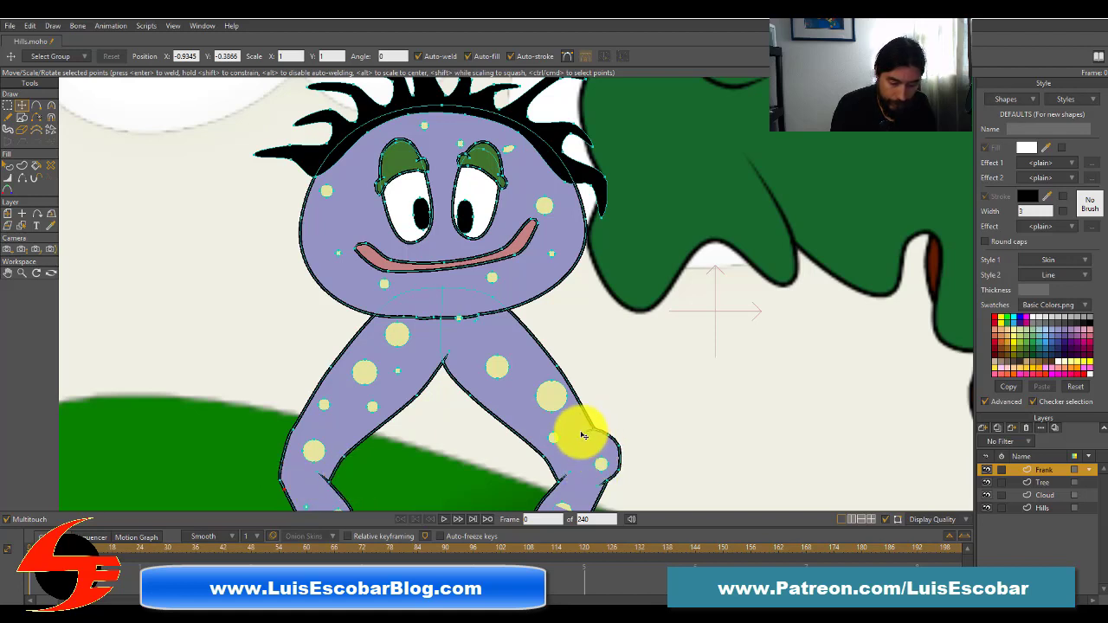
key(Return)
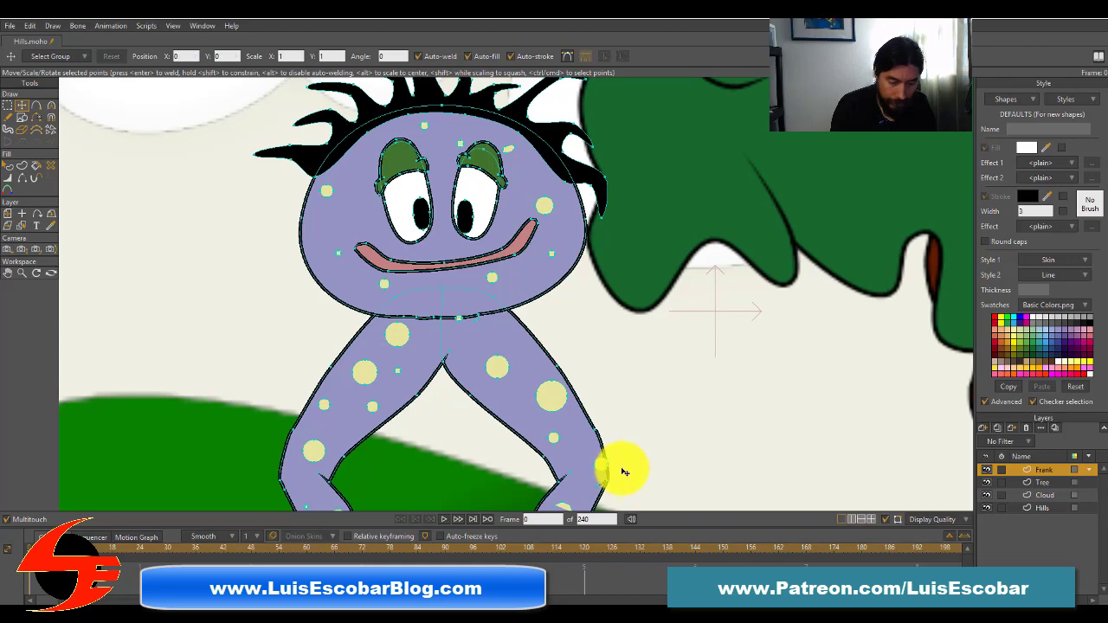
Step: Try shortening and narrowing both legs with only the leg outlines selected, and undo the scaling
mouse_move(702, 450)
mouse_down()
mouse_move(702, 277)
mouse_move(681, 225)
mouse_up()
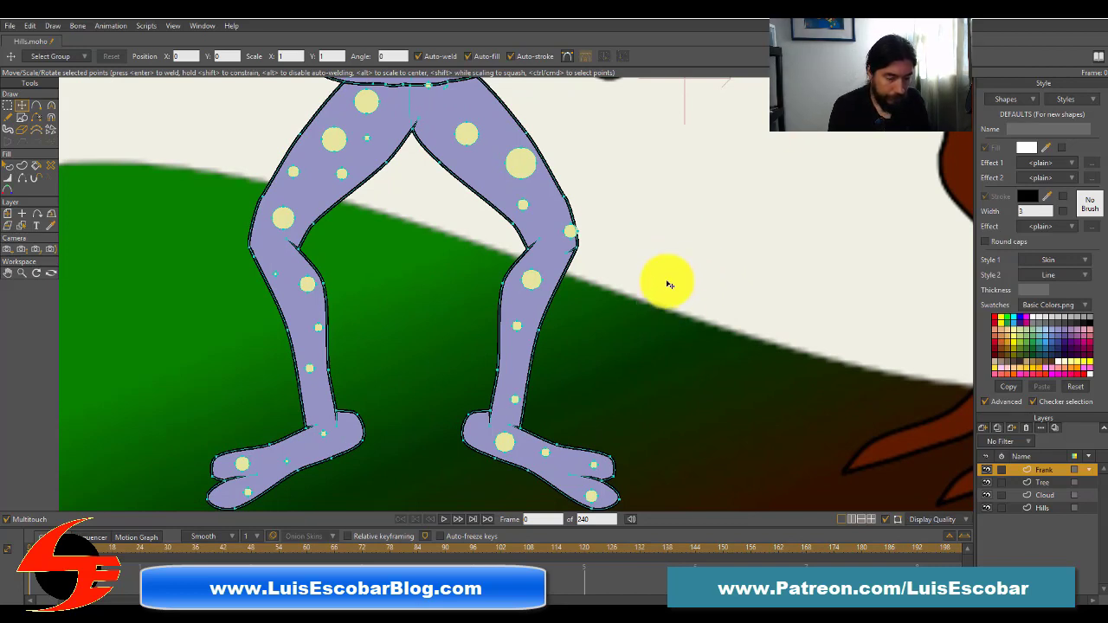
double_click(515, 373)
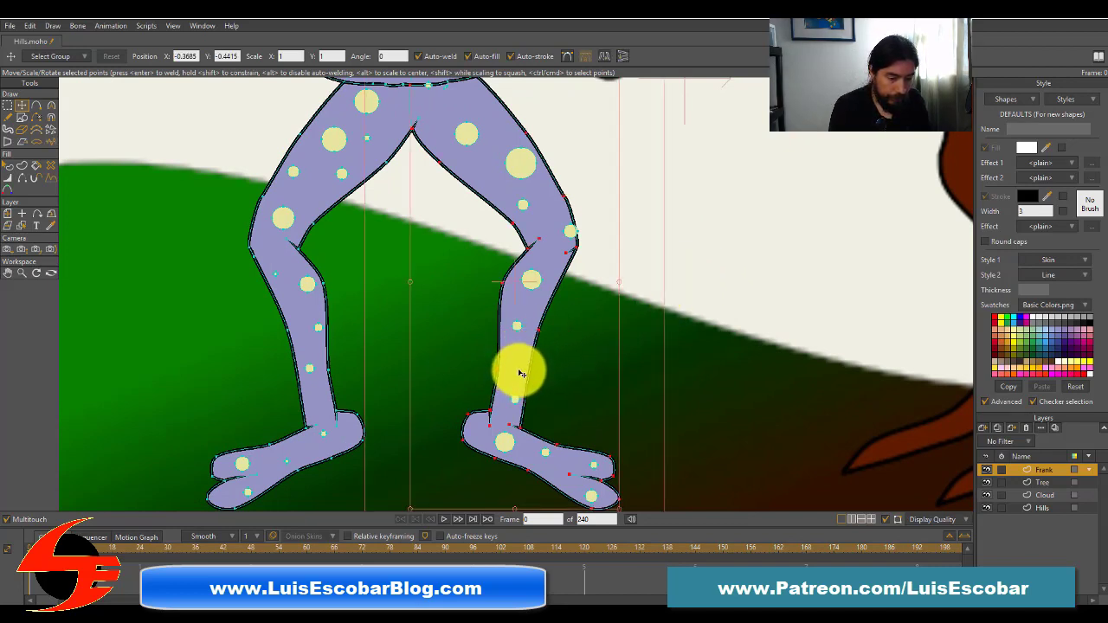
shift+double_click(311, 391)
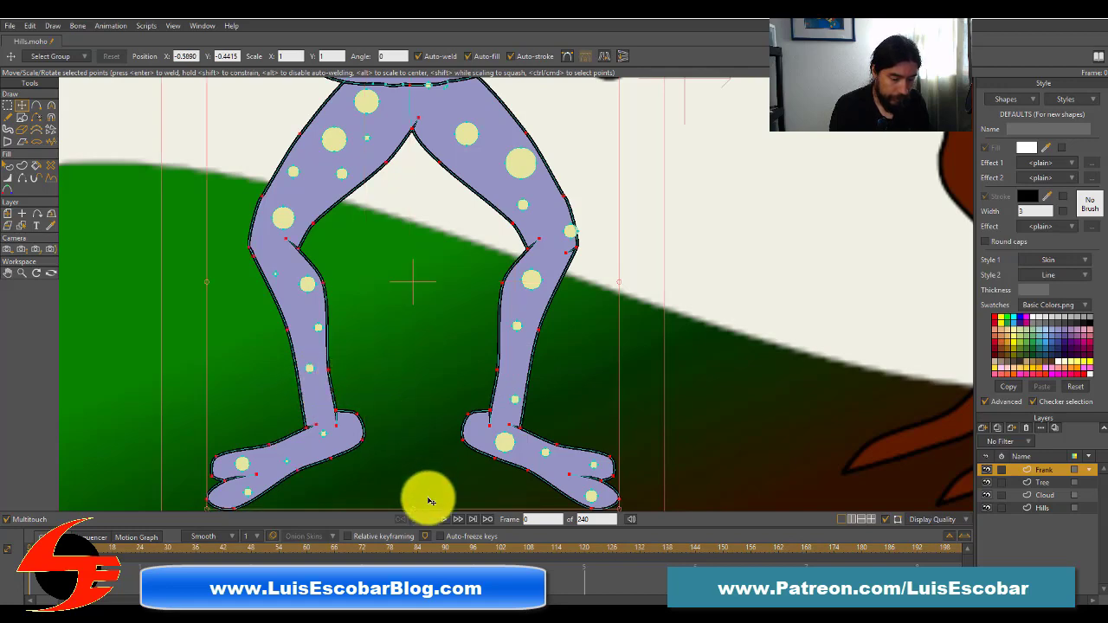
drag(415, 512, 407, 364)
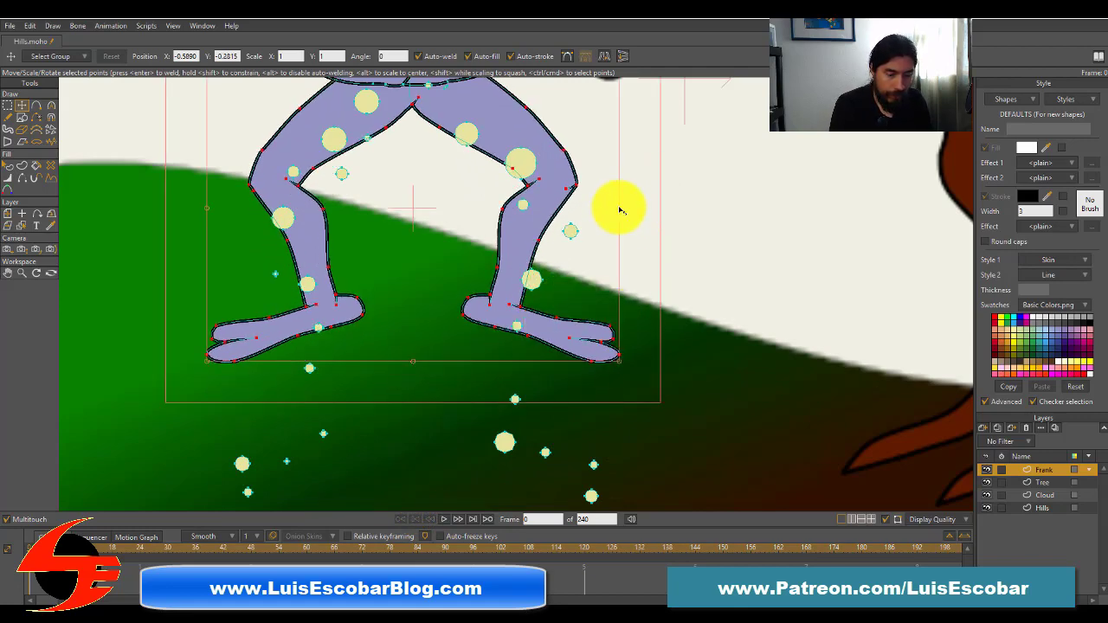
drag(617, 207, 603, 208)
drag(206, 208, 227, 208)
drag(416, 364, 416, 308)
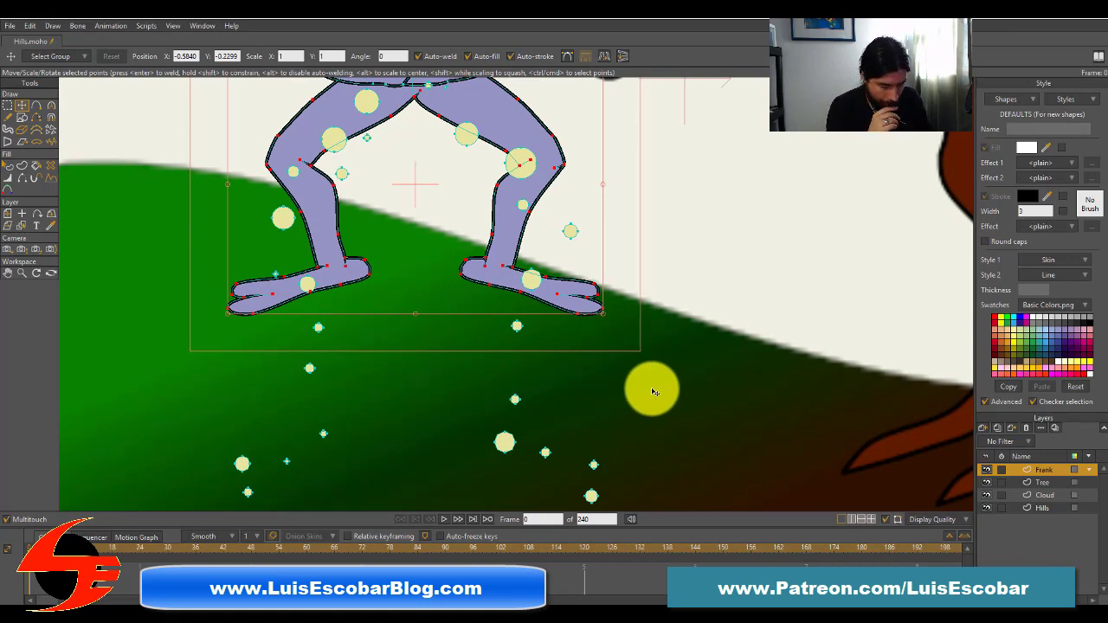
key(ctrl+z)
key(ctrl+z)
key(ctrl+z)
key(ctrl+z)
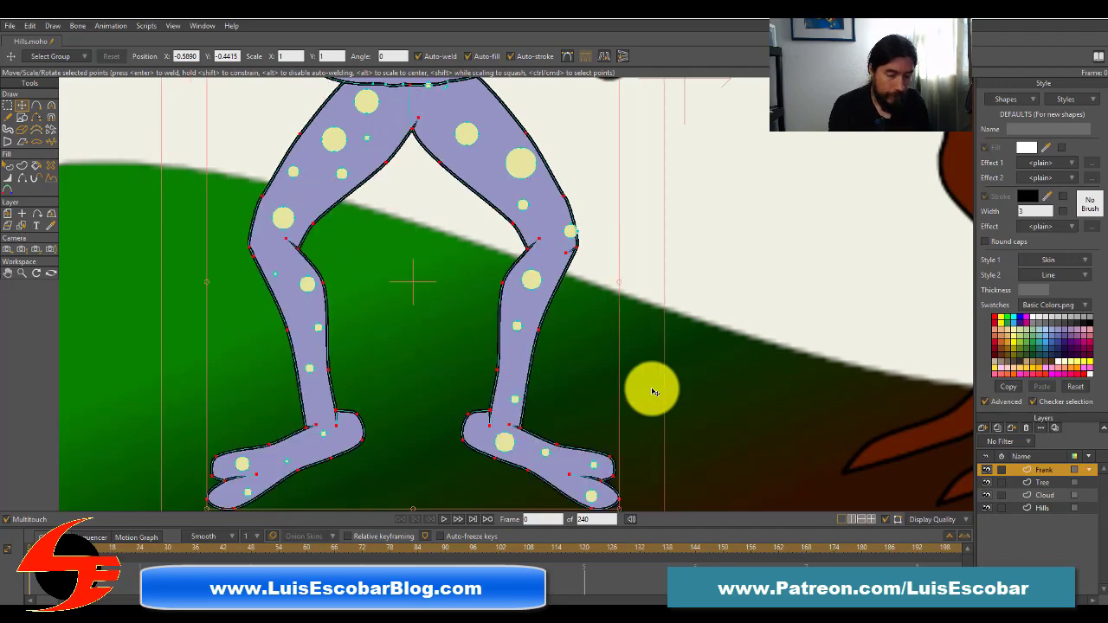
Step: Select all the points of both legs together with their spots, and squash them vertically to shorten the legs
click(8, 104)
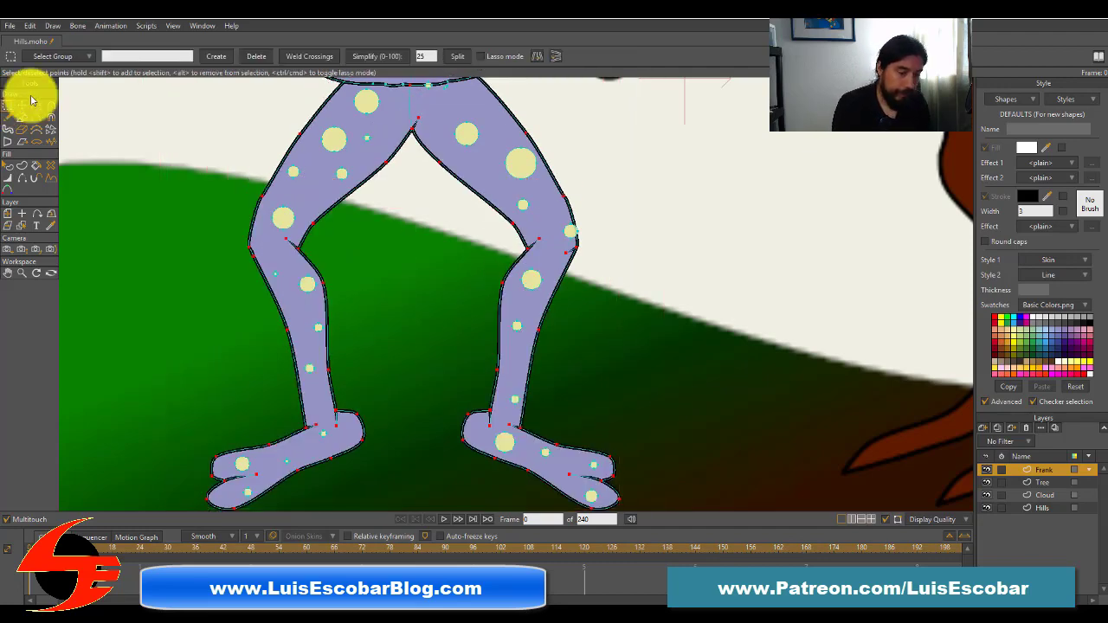
drag(827, 104, 132, 539)
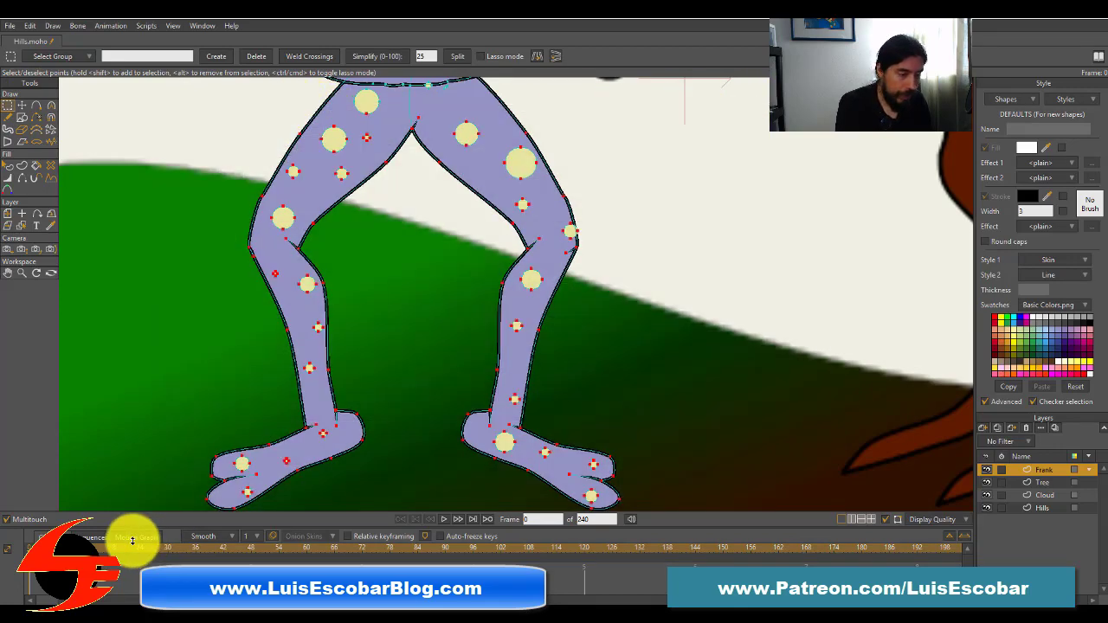
click(23, 103)
drag(410, 507, 412, 327)
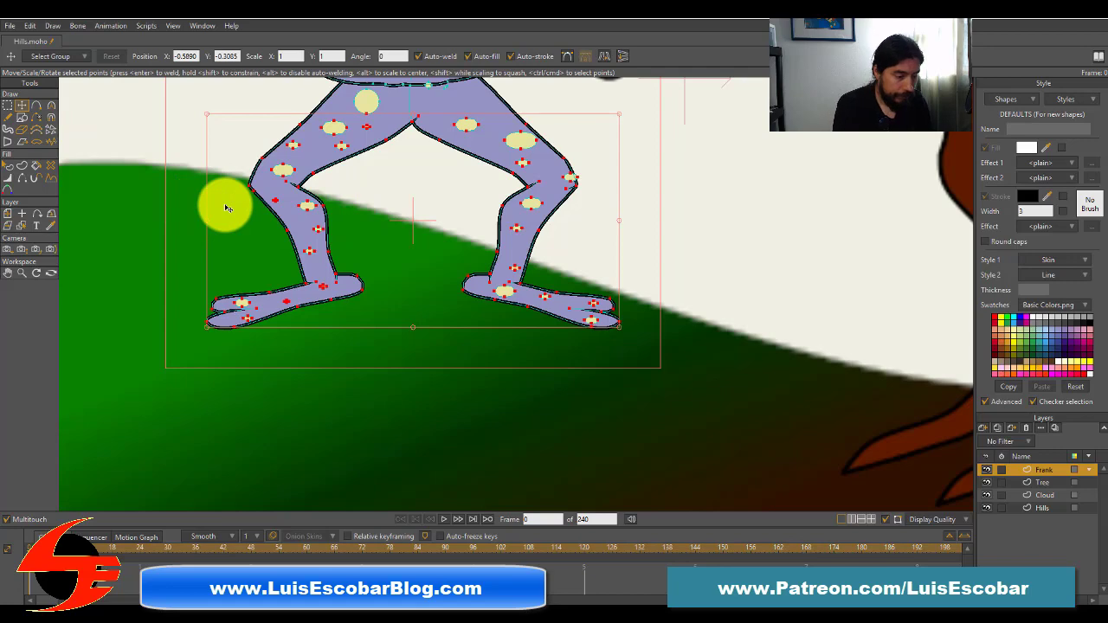
Step: Narrow the selected legs and spots from both sides, shorten them a little more, and clear the selection
click(9, 272)
drag(657, 219, 728, 360)
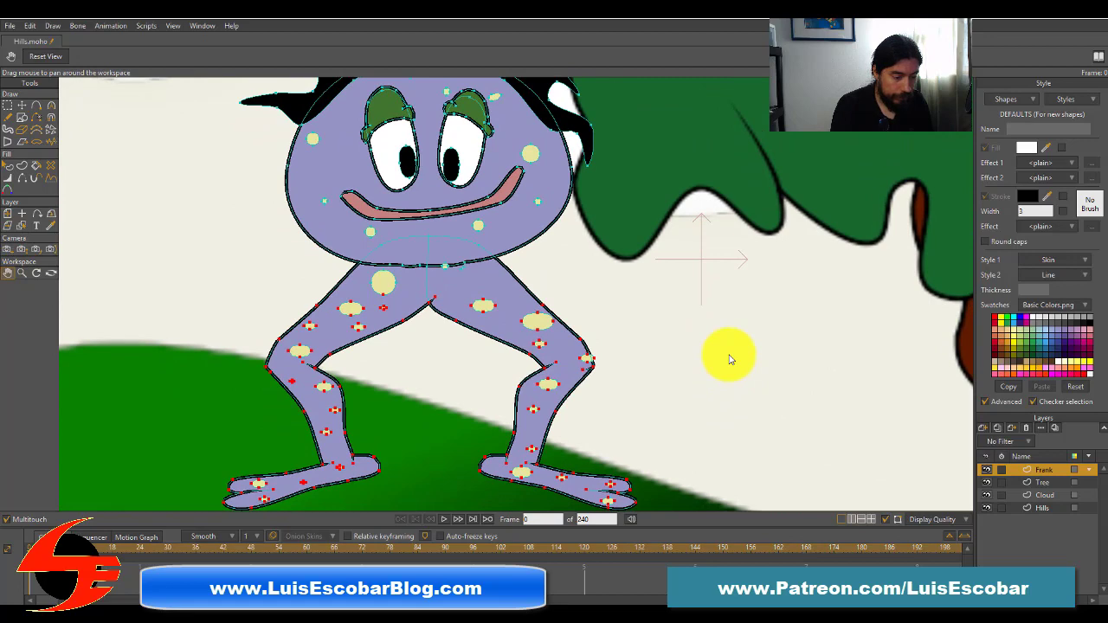
click(22, 104)
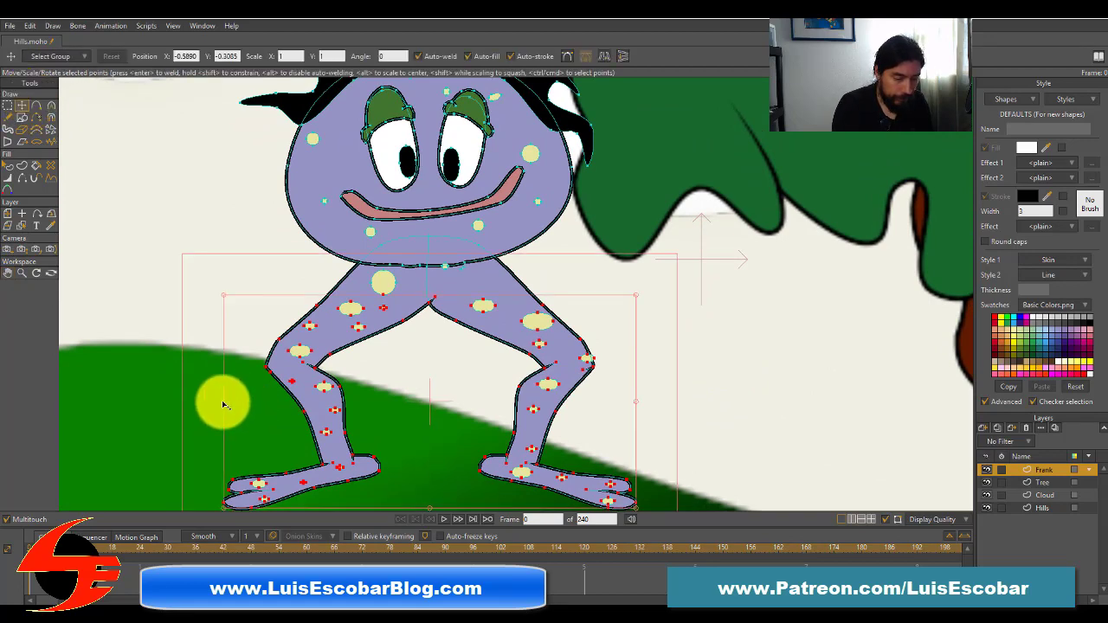
drag(225, 406, 257, 401)
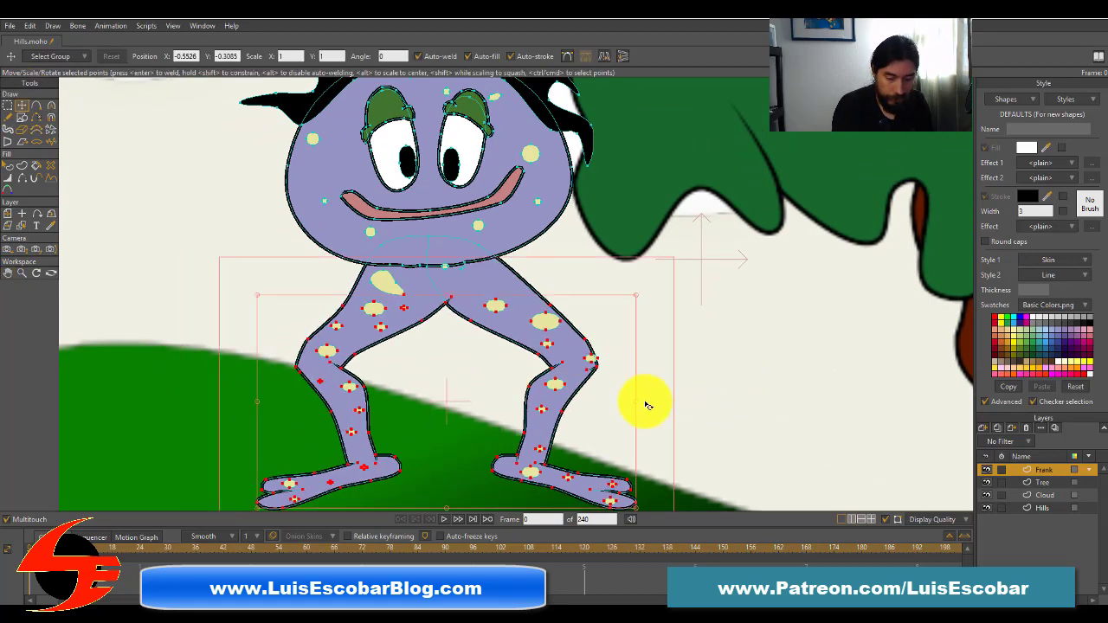
drag(637, 407, 603, 388)
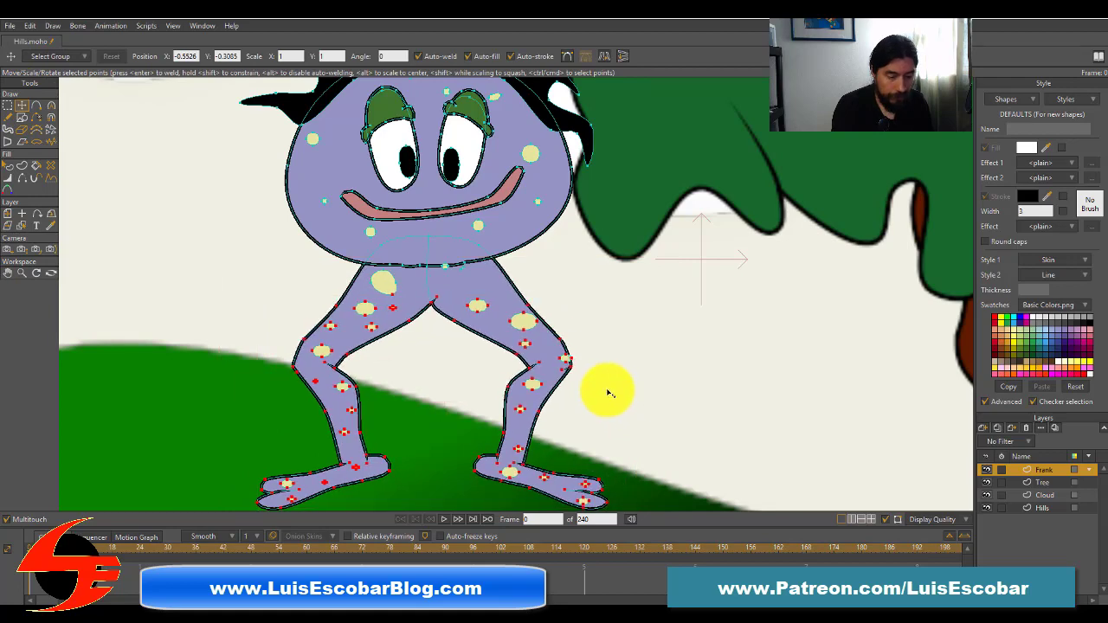
drag(432, 508, 431, 502)
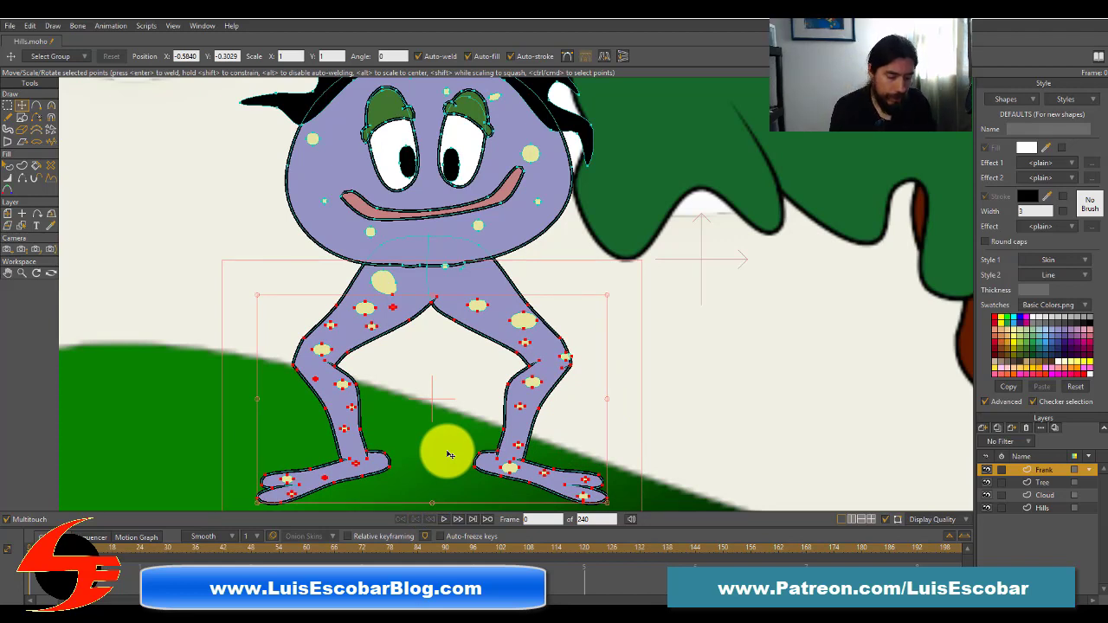
drag(433, 502, 432, 489)
mouse_move(256, 393)
mouse_down()
mouse_move(265, 398)
mouse_move(257, 388)
mouse_move(272, 378)
mouse_up()
drag(606, 391, 591, 387)
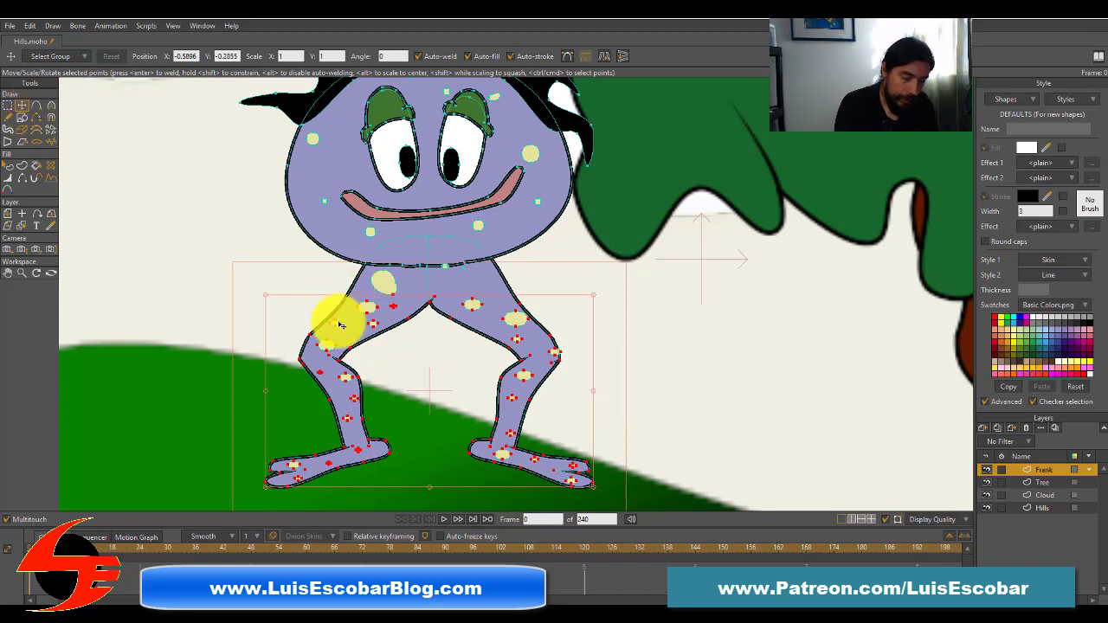
key(Return)
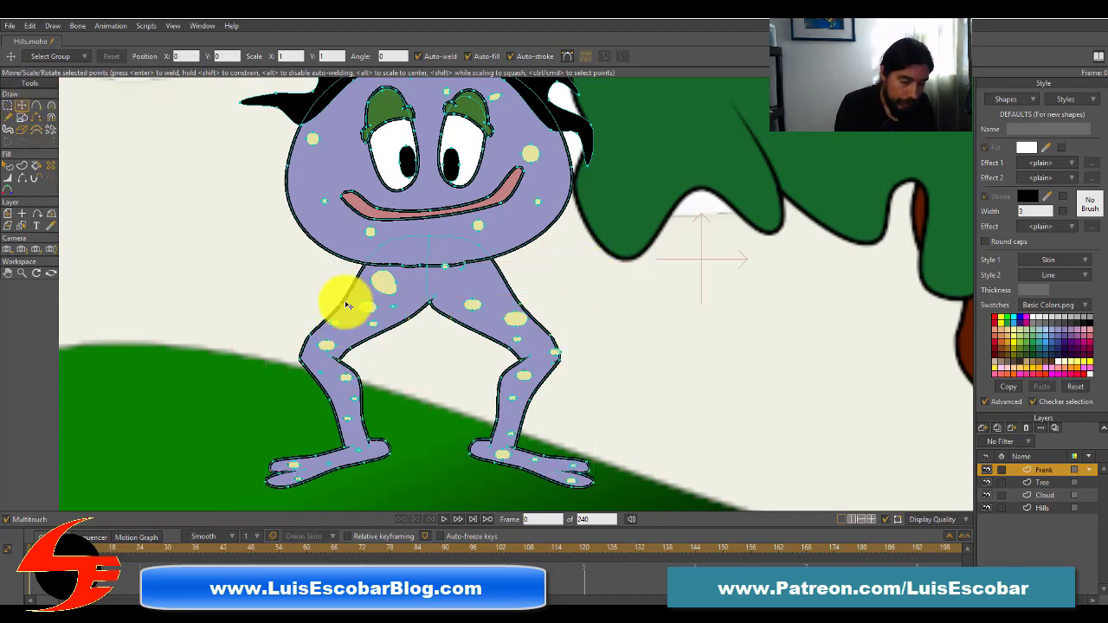
Step: Move the outer and inner thigh points and the crotch point to smooth the curves of both upper legs
drag(330, 302, 312, 335)
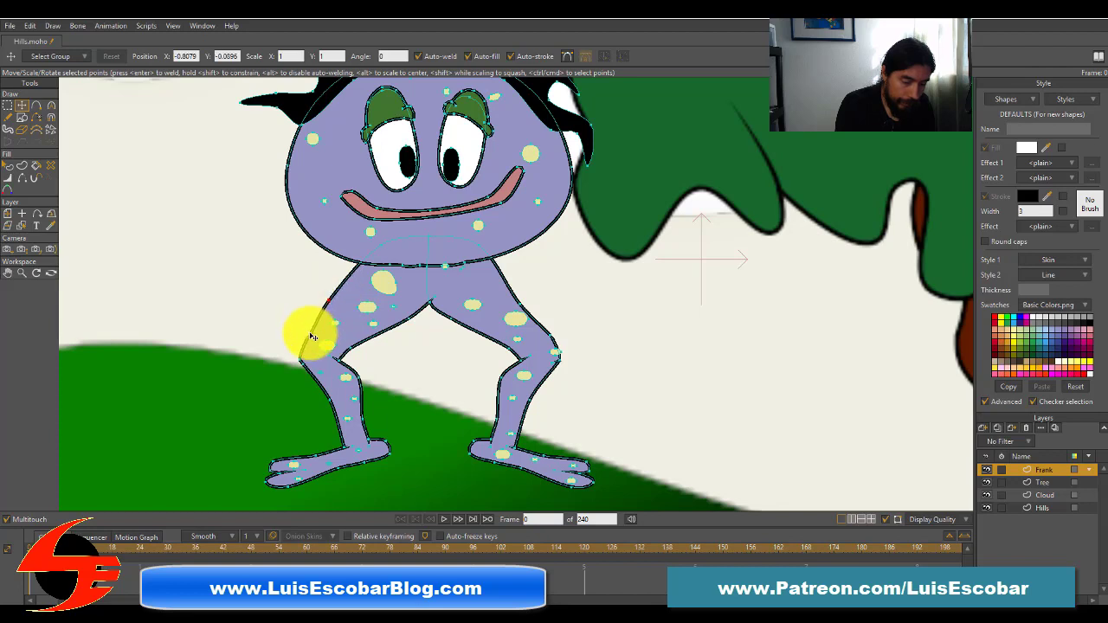
drag(396, 323, 563, 315)
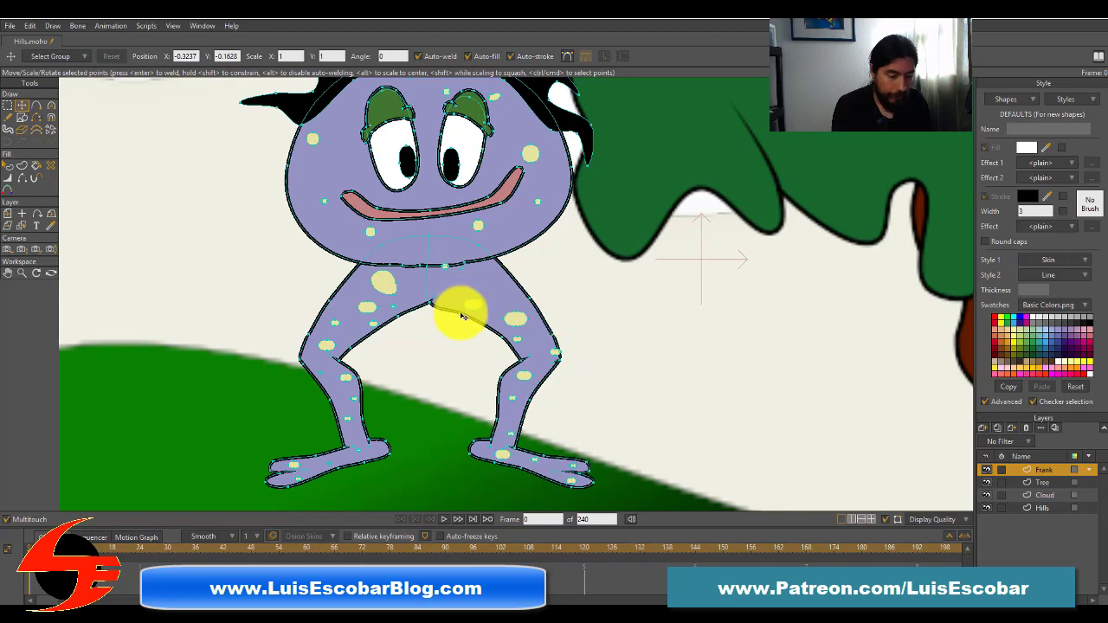
click(430, 299)
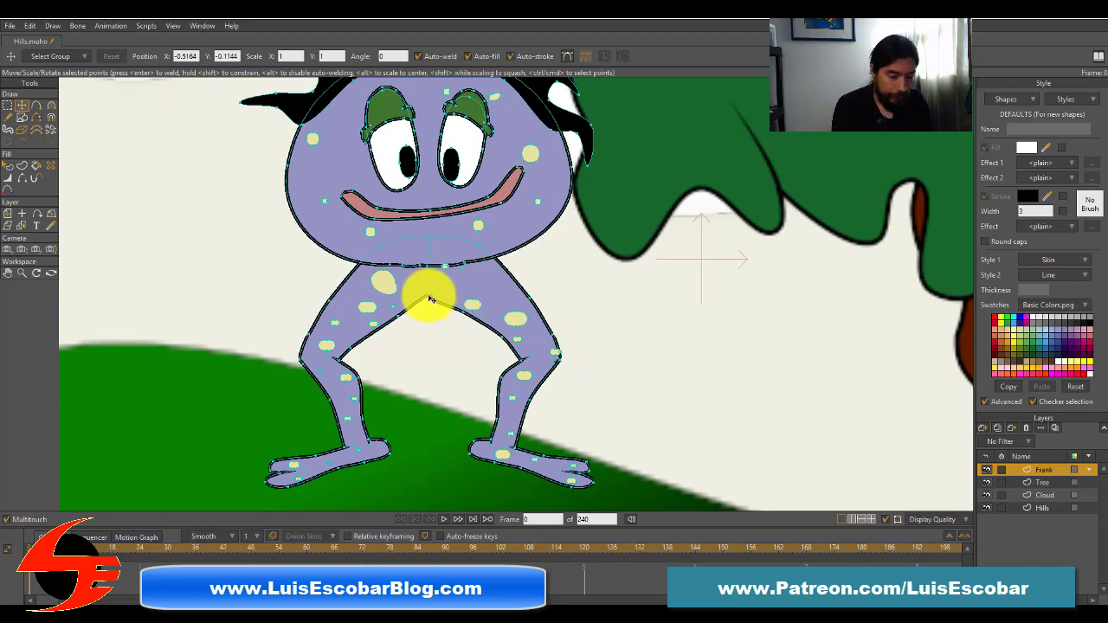
drag(430, 299, 382, 329)
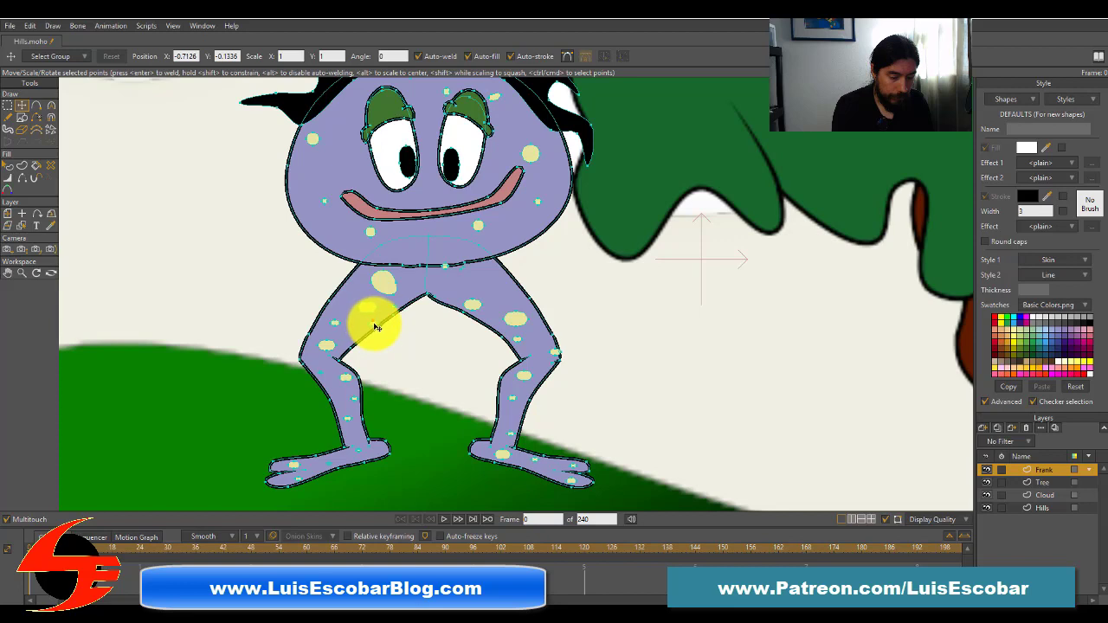
drag(375, 322, 375, 321)
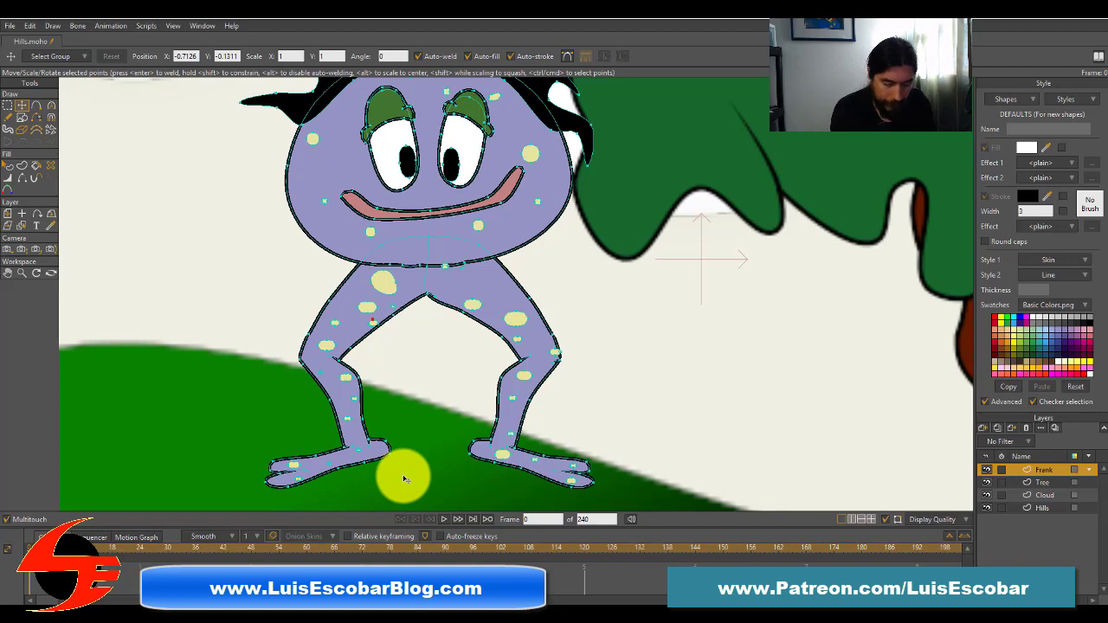
Step: Move the toe points on both feet to spread the toes apart, and adjust the sole point of the right-hand foot
click(555, 484)
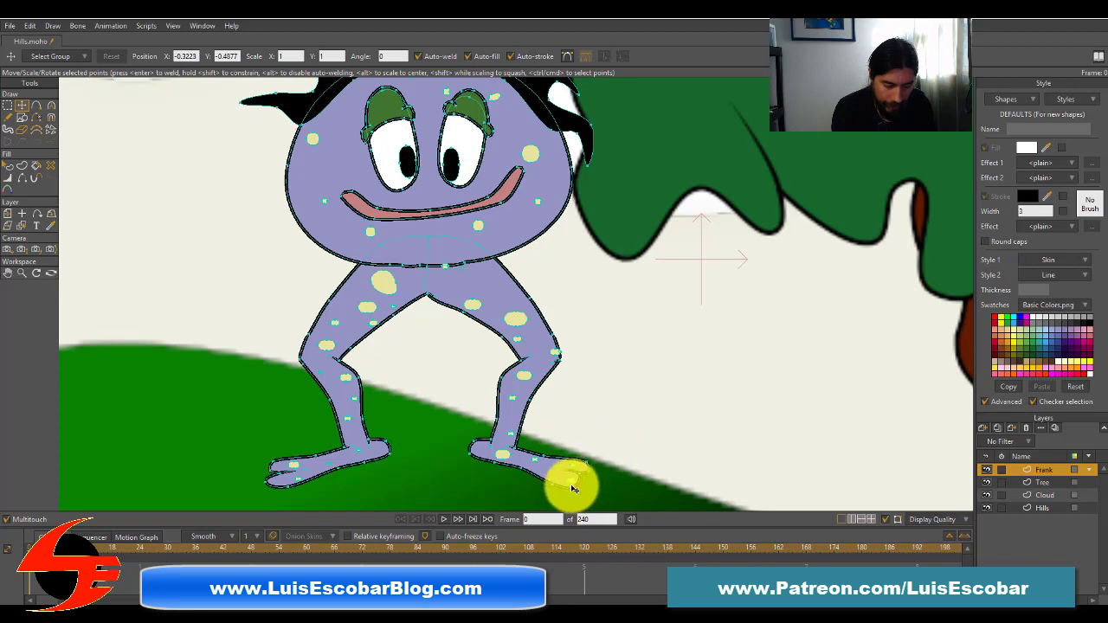
drag(571, 479, 588, 459)
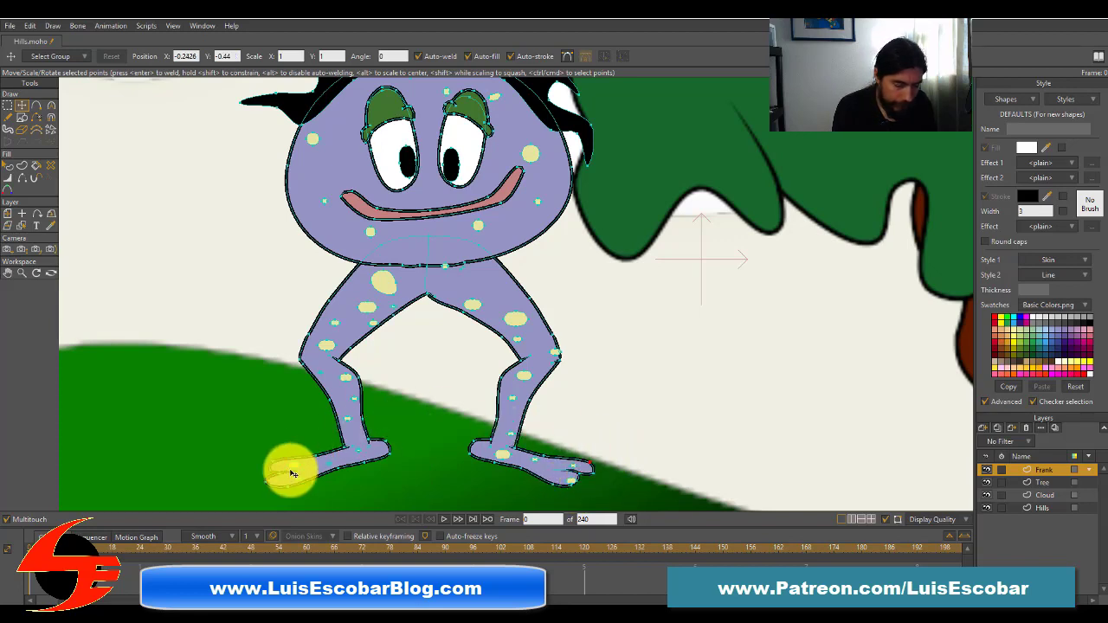
drag(269, 482, 309, 481)
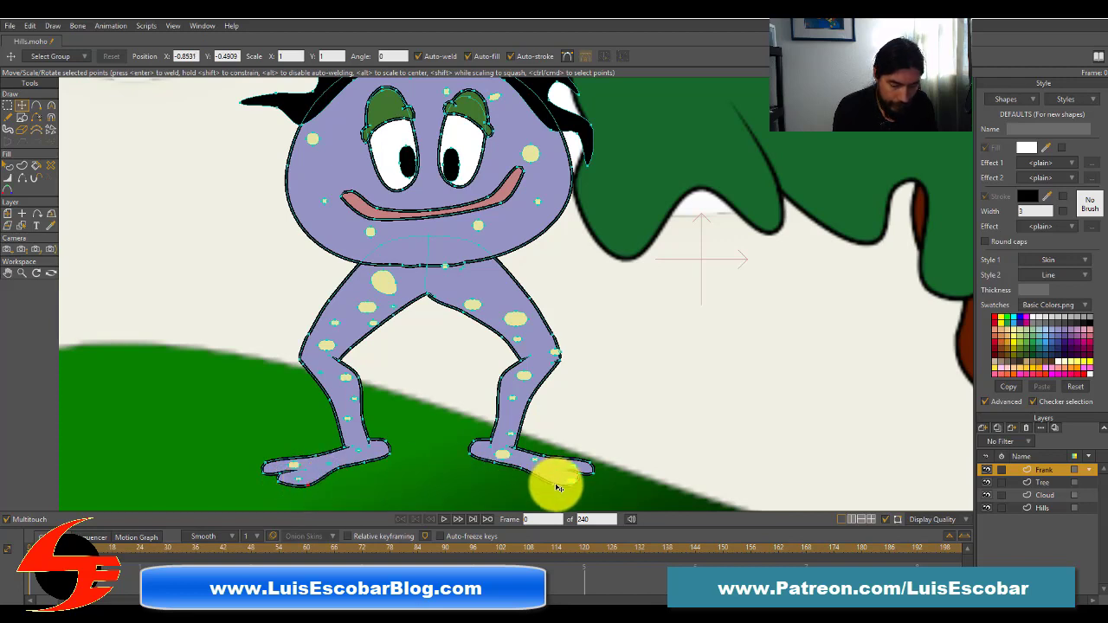
click(516, 466)
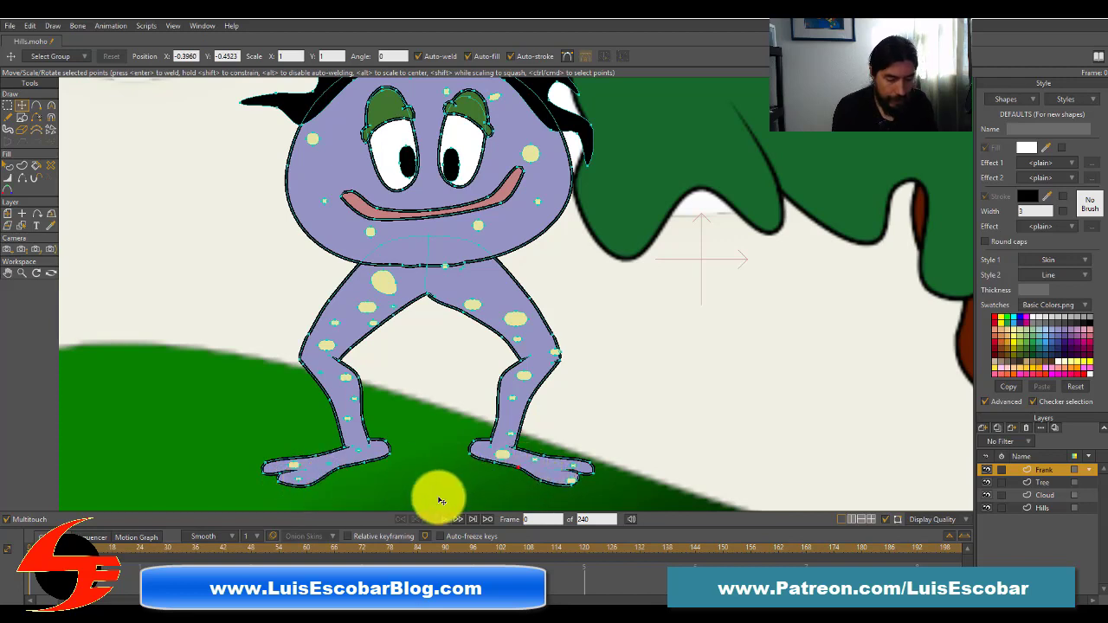
Step: Reposition the points along the tops, ankles and heels of both feet to smooth the foot outlines
click(316, 455)
click(348, 449)
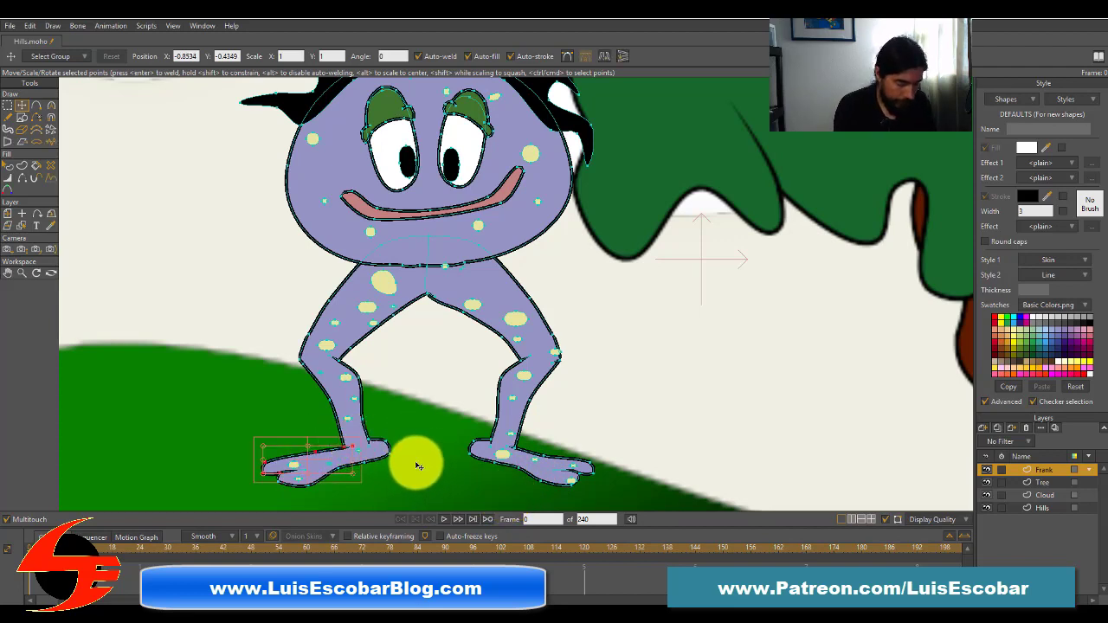
click(355, 446)
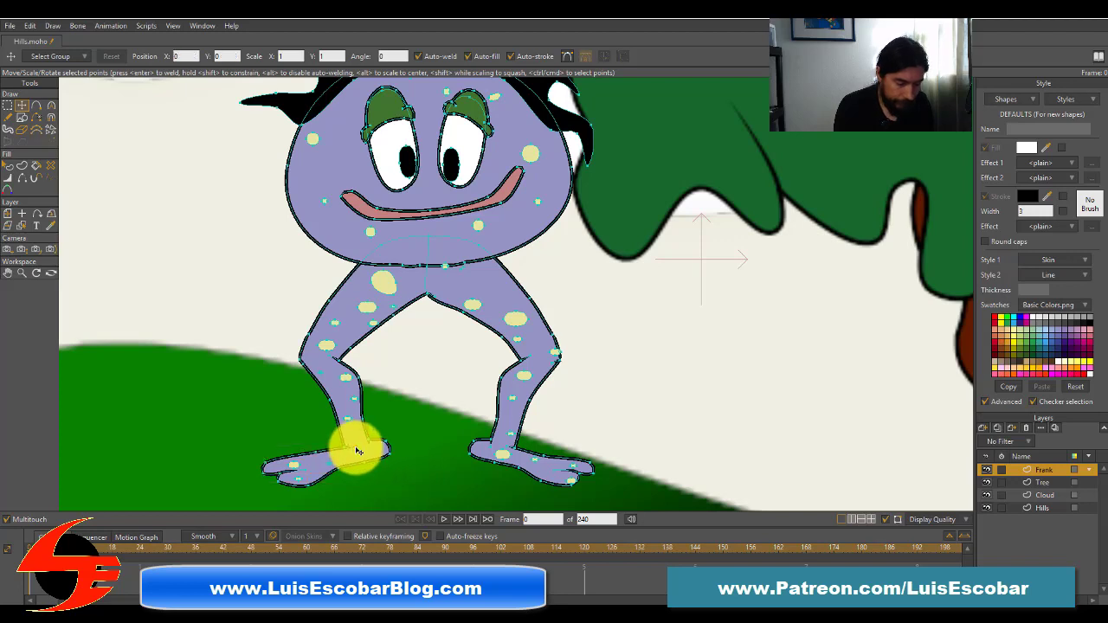
click(546, 458)
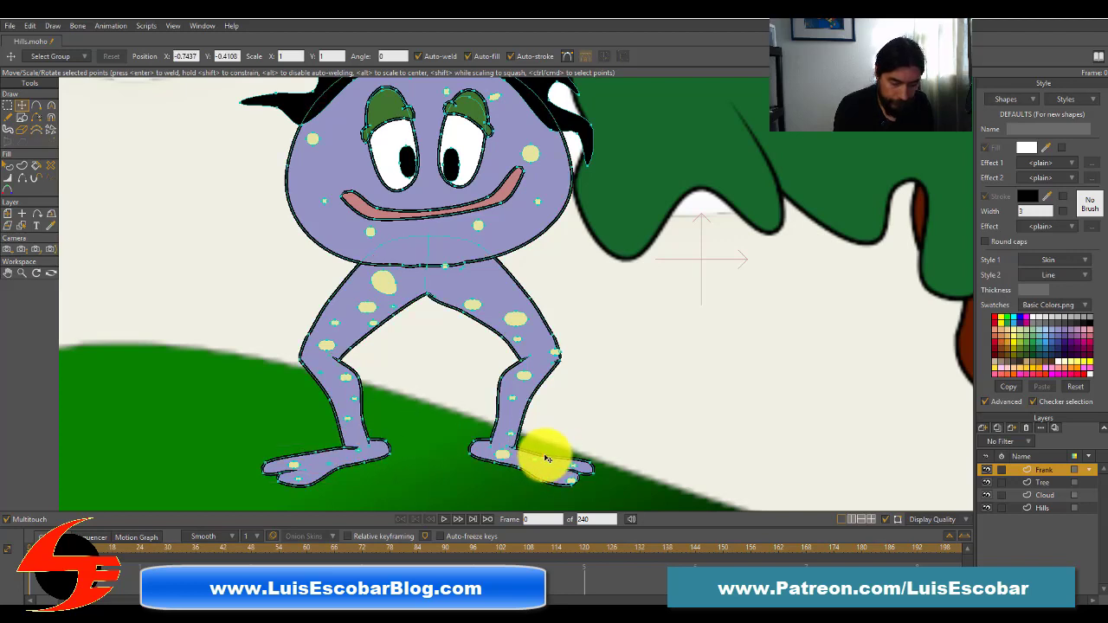
drag(545, 458, 502, 450)
click(502, 451)
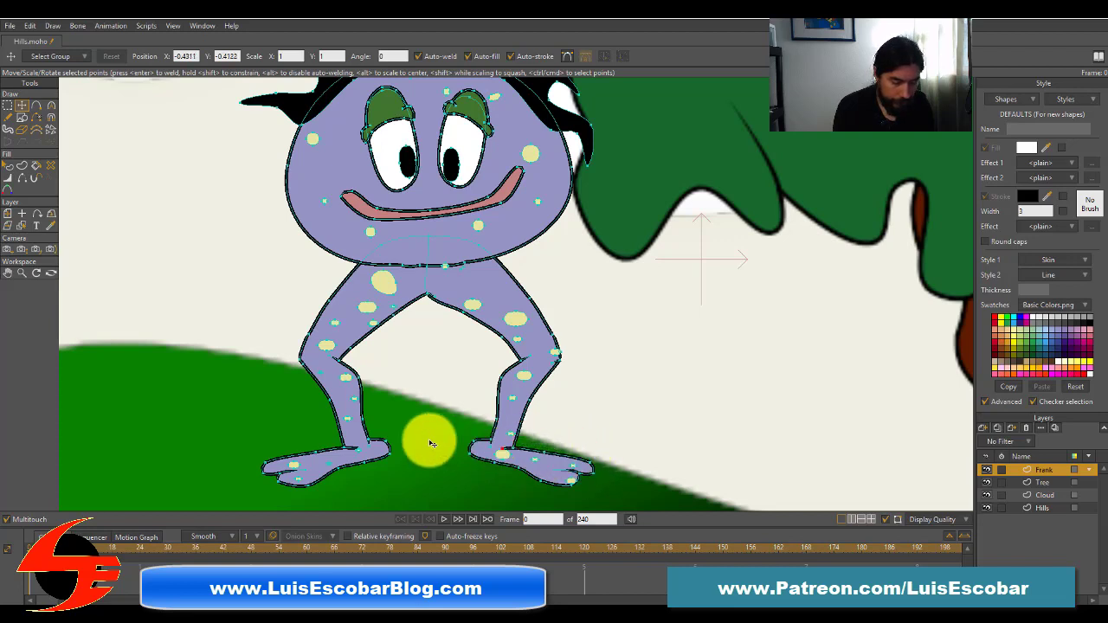
click(374, 445)
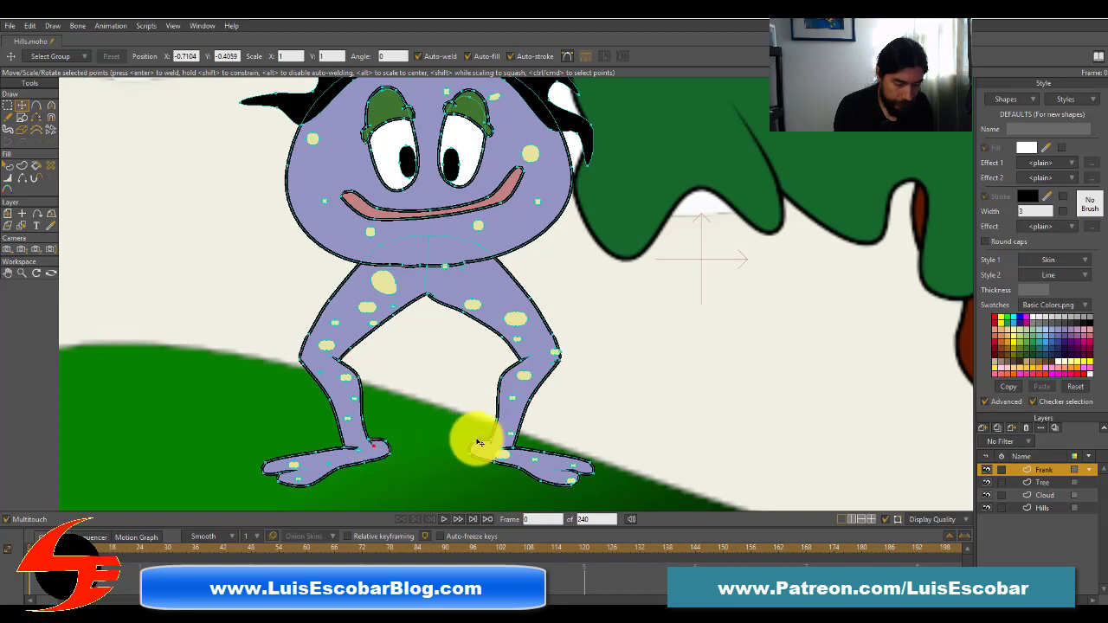
click(486, 456)
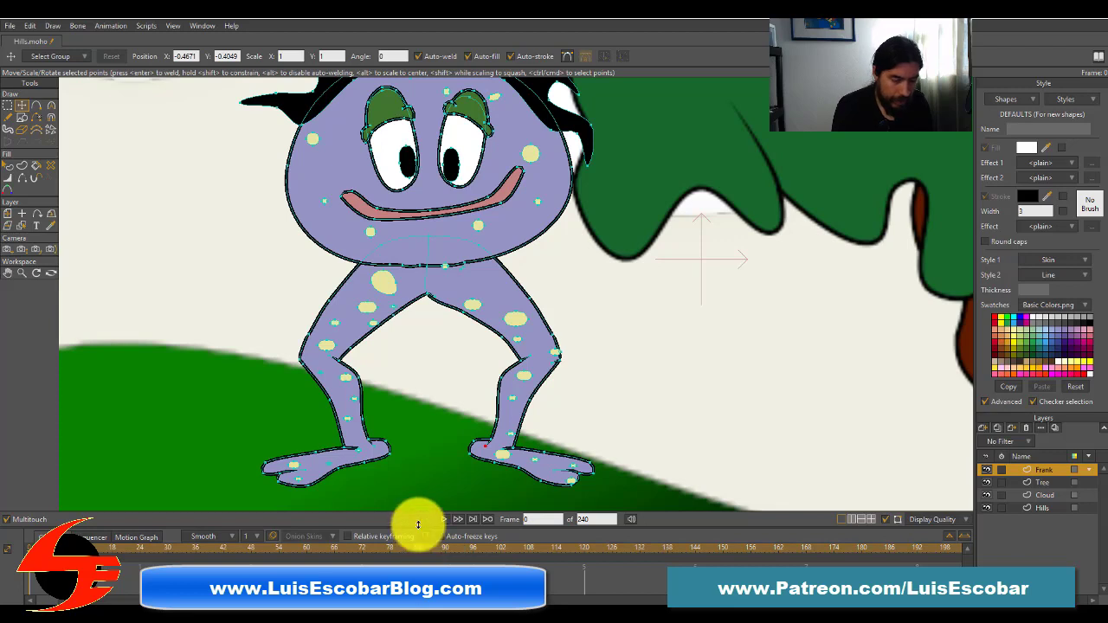
Step: Rework the inner knee corners of both legs by adjusting their points and adding points with the Add Point tool
click(341, 359)
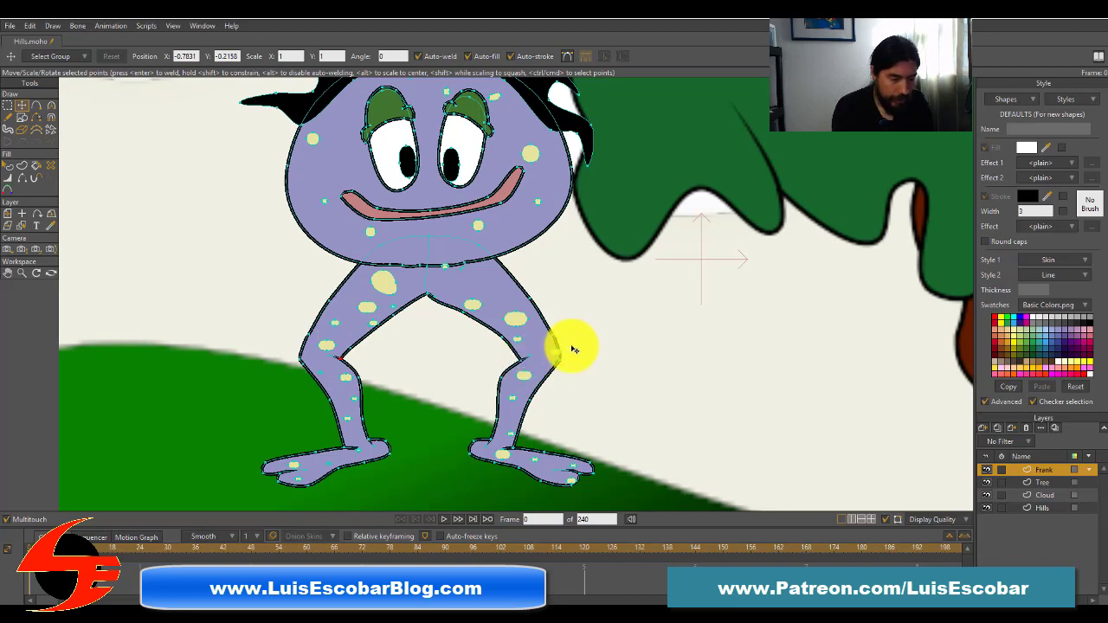
click(36, 104)
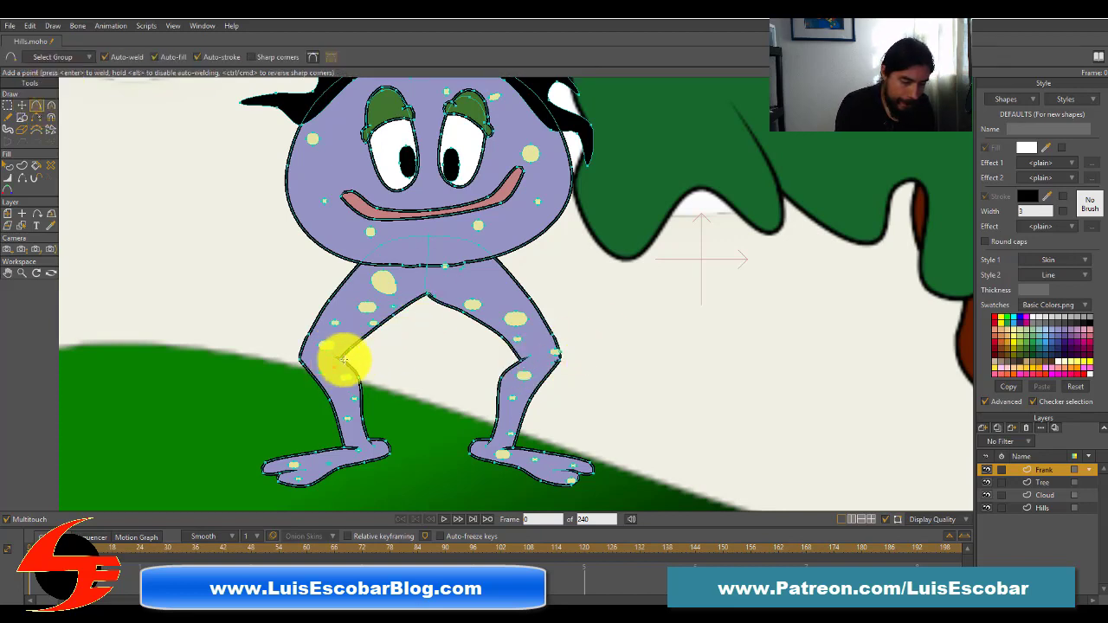
drag(521, 360, 523, 371)
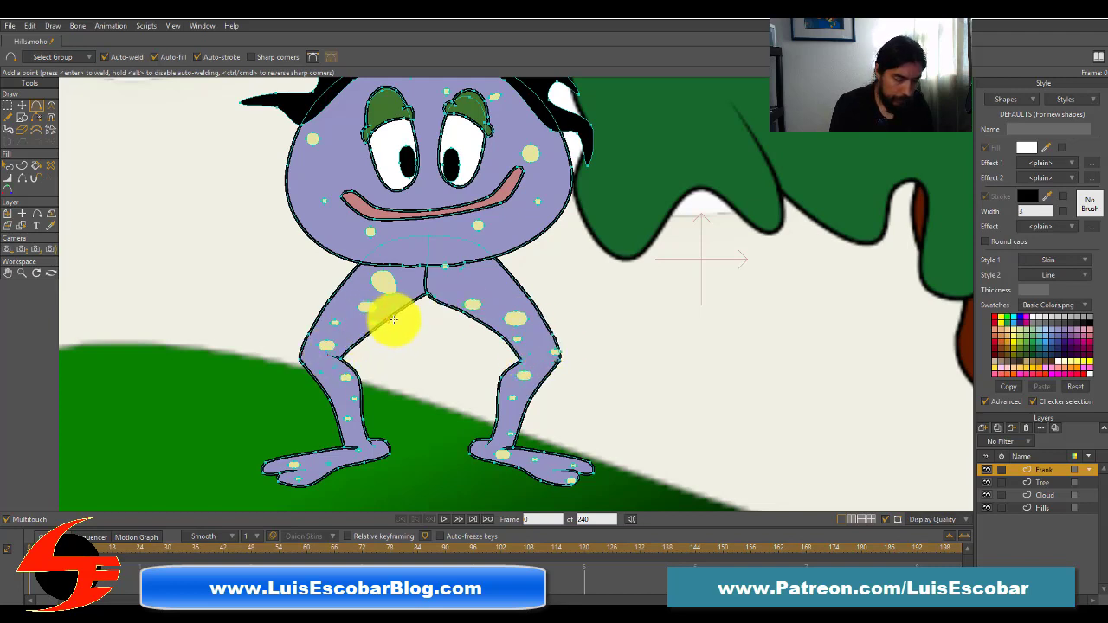
click(527, 353)
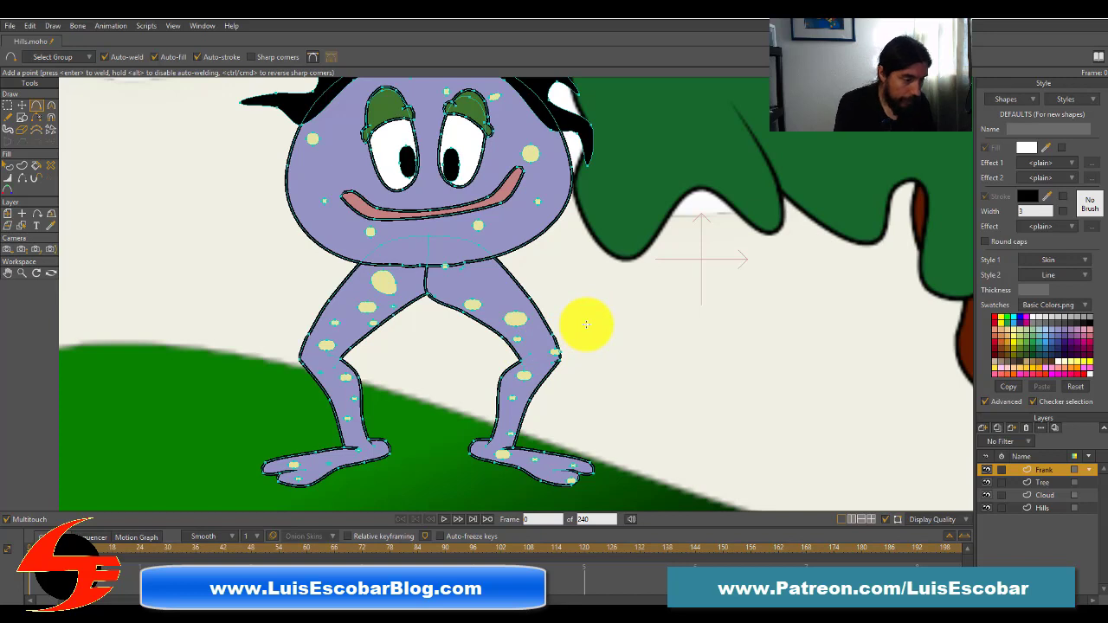
Step: Tidy the leftover points inside both inner knees, and remove the spot at the left-hand knee
click(22, 105)
drag(529, 356, 562, 326)
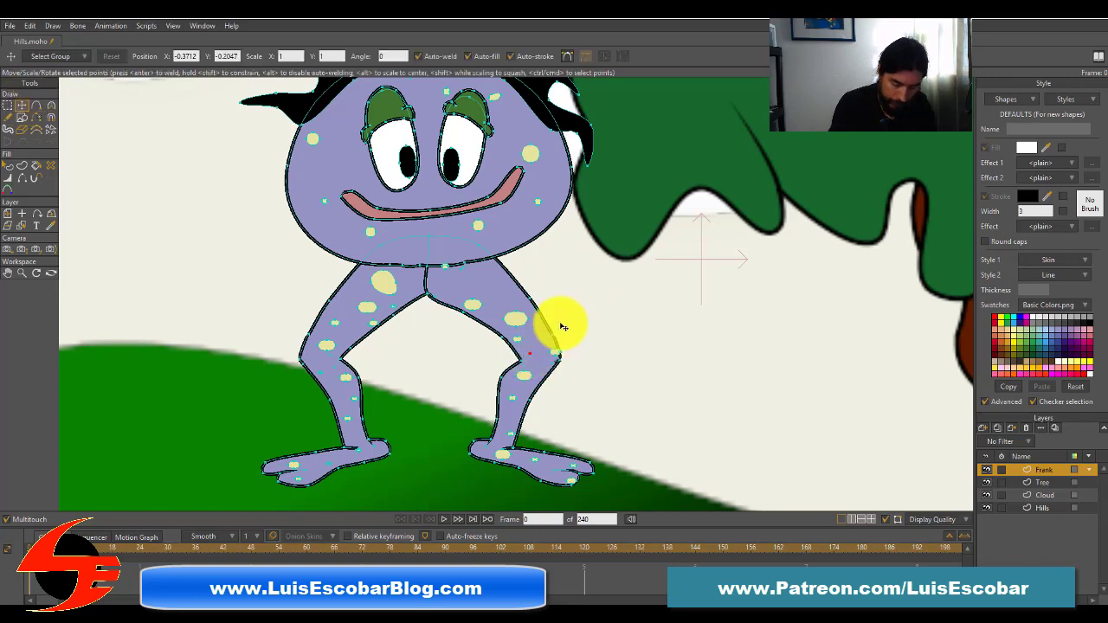
click(331, 356)
click(154, 317)
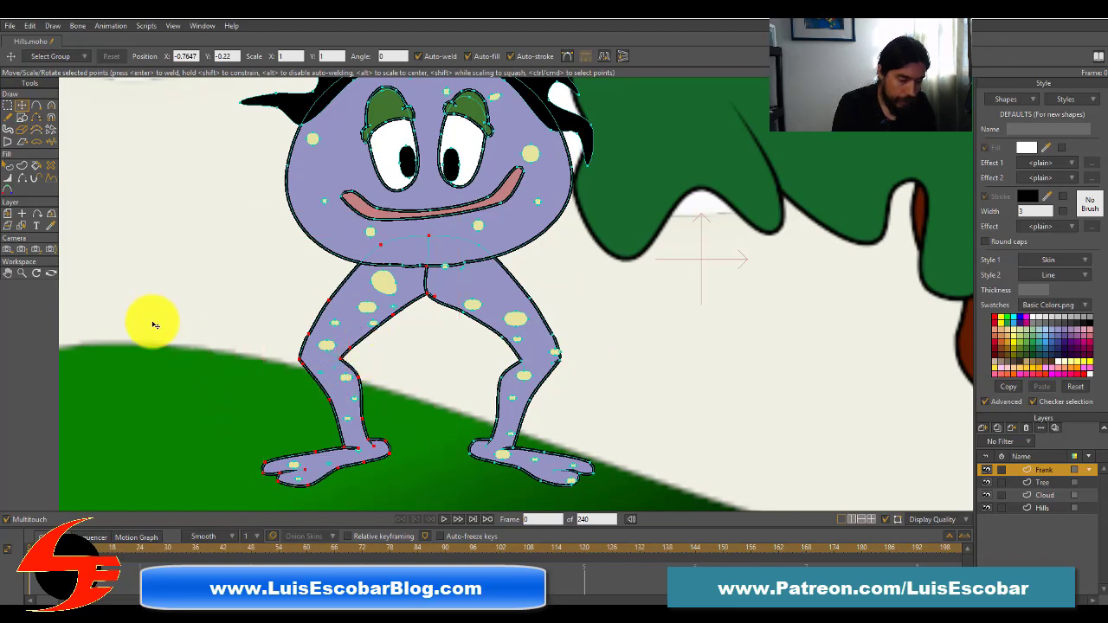
click(334, 356)
drag(334, 357, 374, 323)
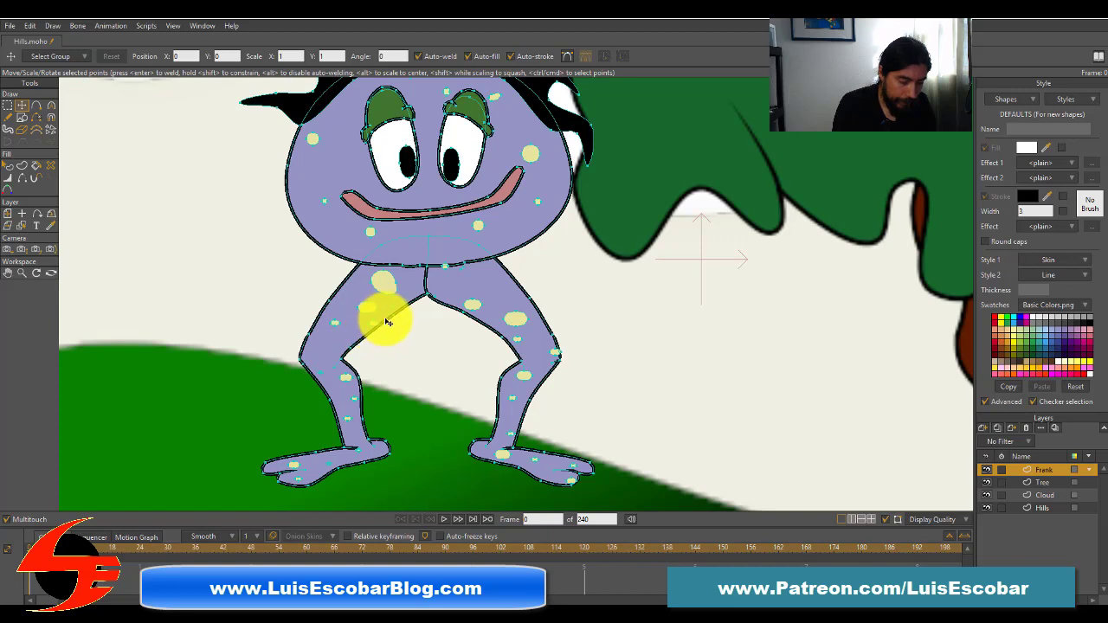
Step: Select the small spot near the inner edge of the left-hand thigh and move it down to the knee
click(8, 105)
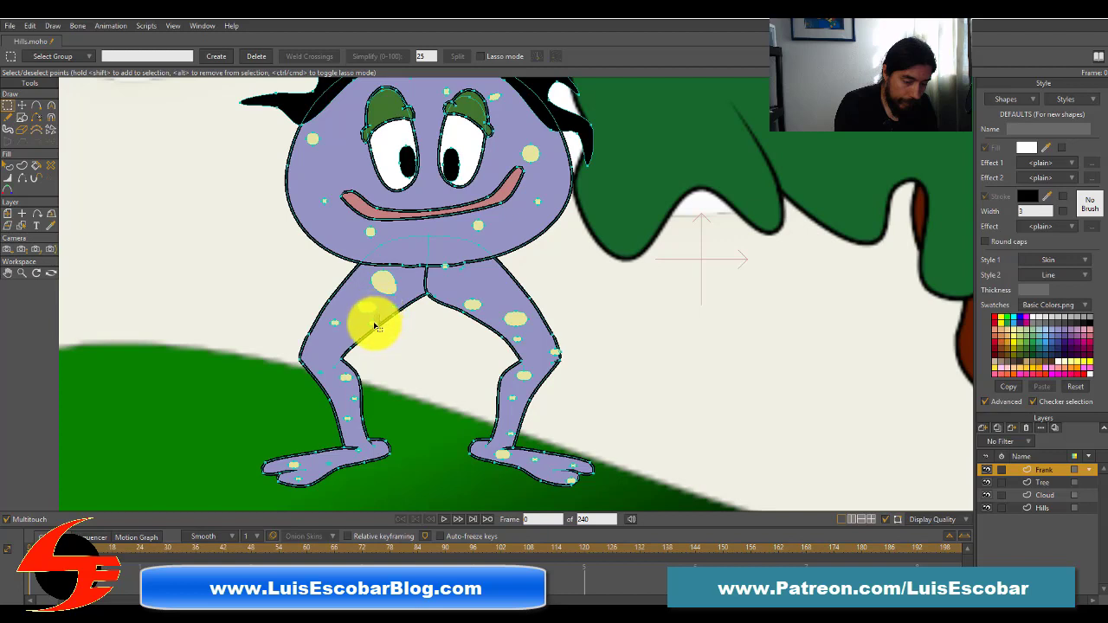
click(373, 323)
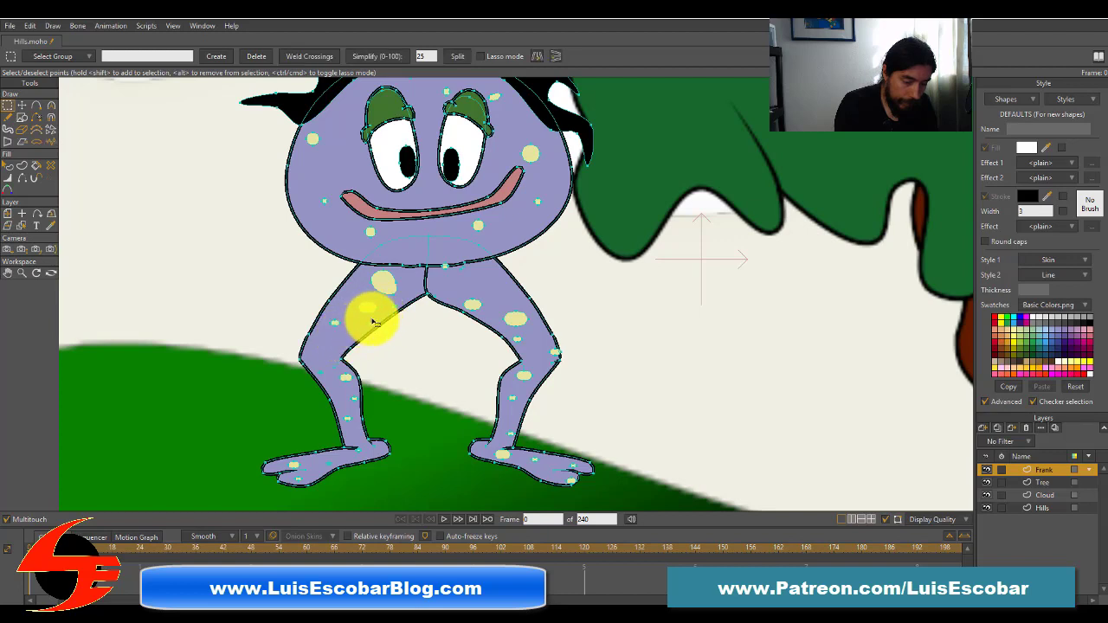
click(365, 323)
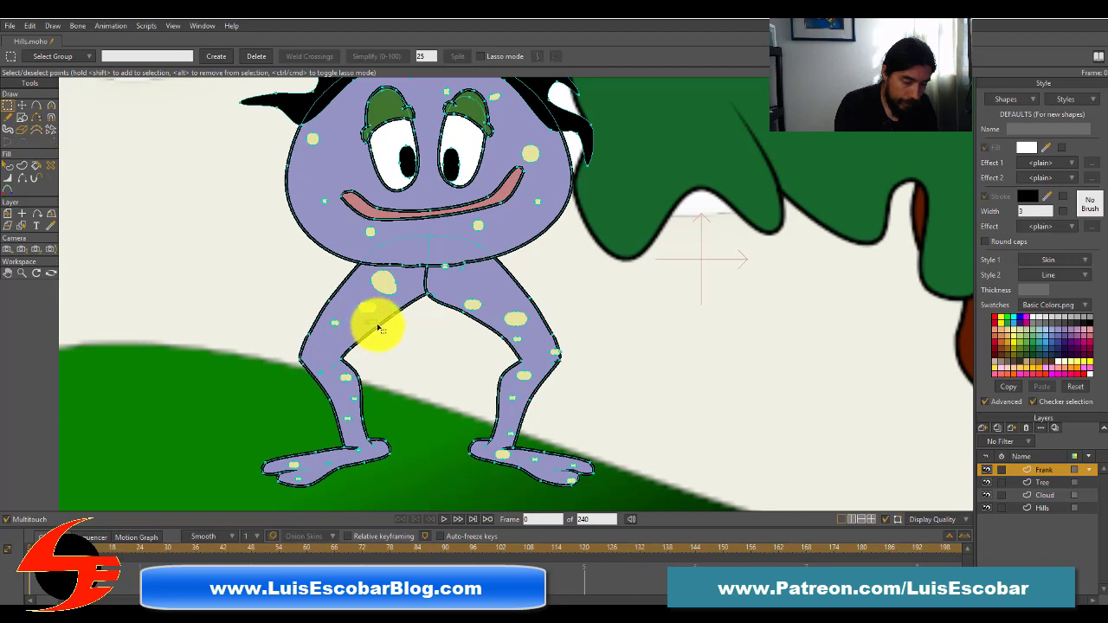
click(375, 325)
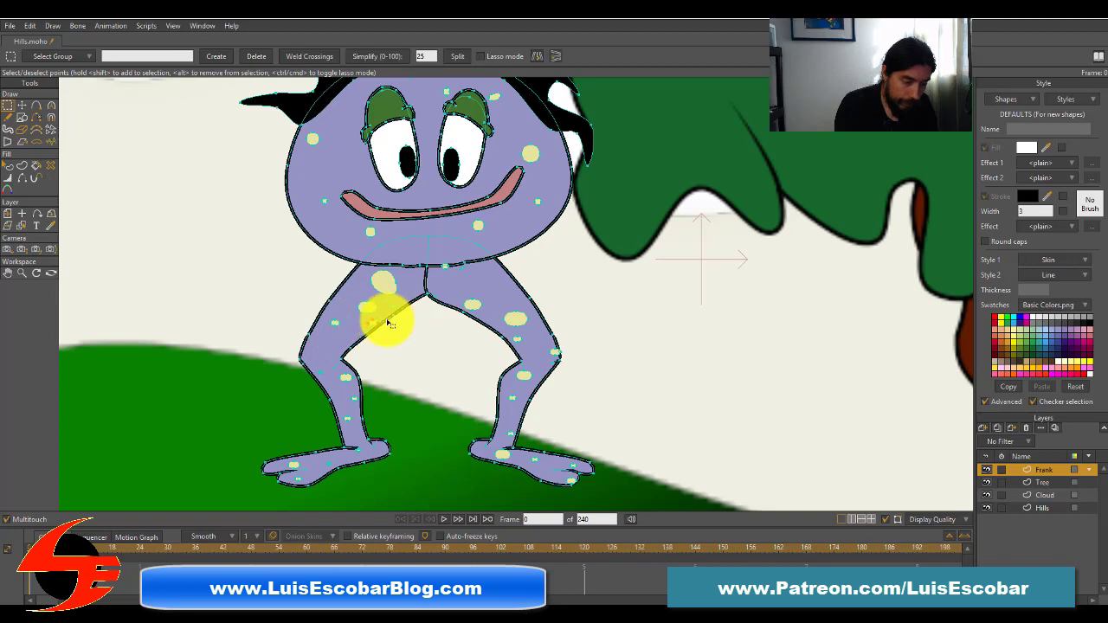
click(22, 104)
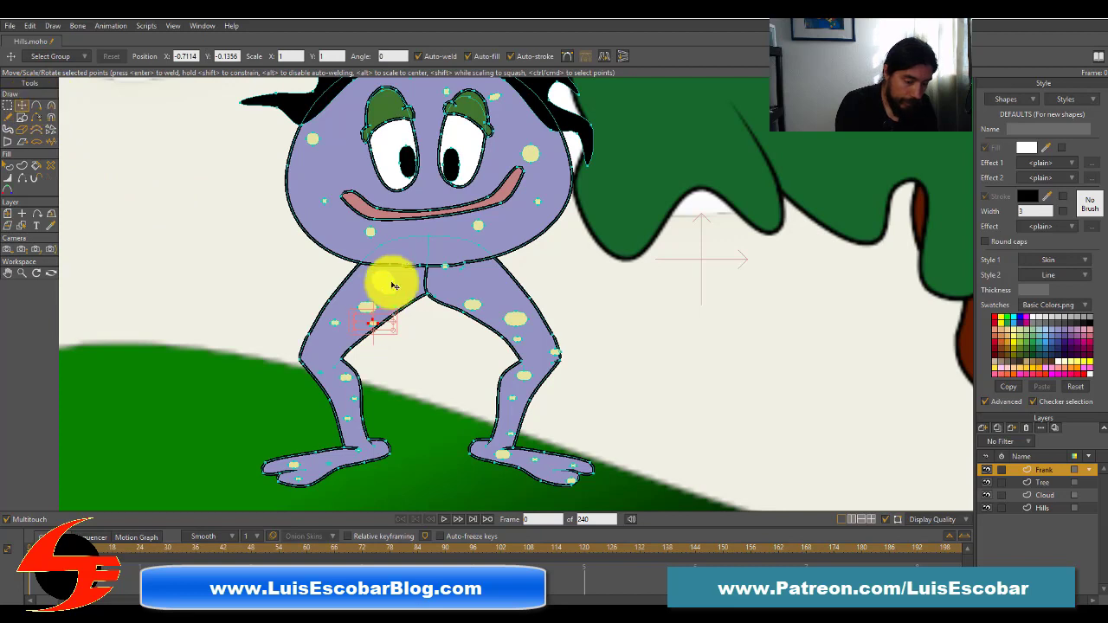
mouse_move(364, 329)
mouse_down()
mouse_move(327, 348)
mouse_move(374, 328)
mouse_up()
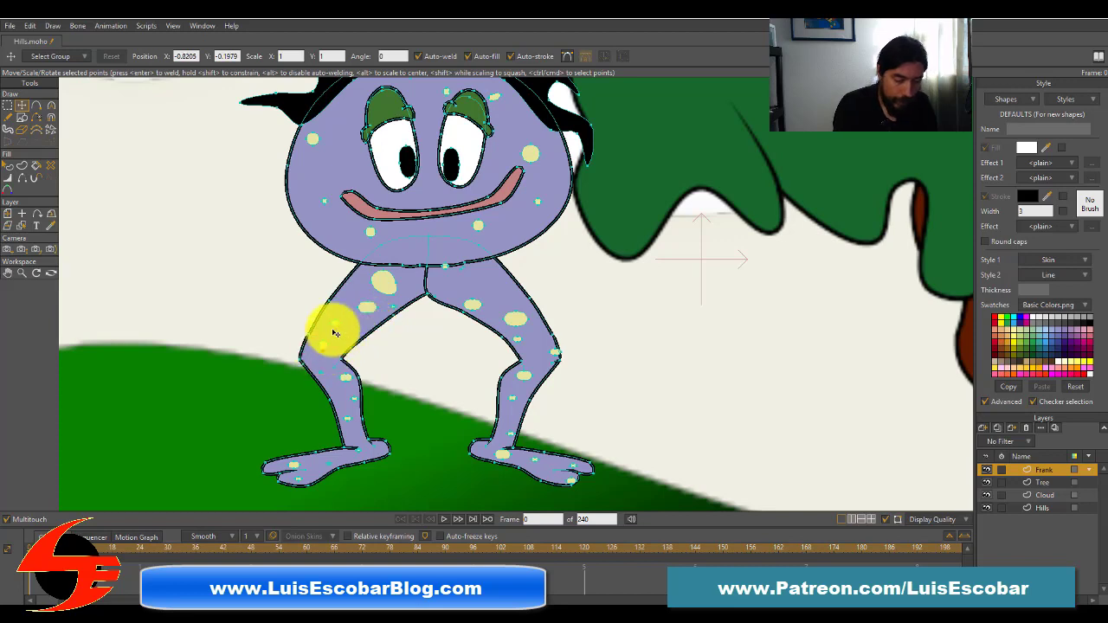
Step: Move the inner thigh points of both legs to round the curves between crotch and knees
drag(329, 329, 384, 315)
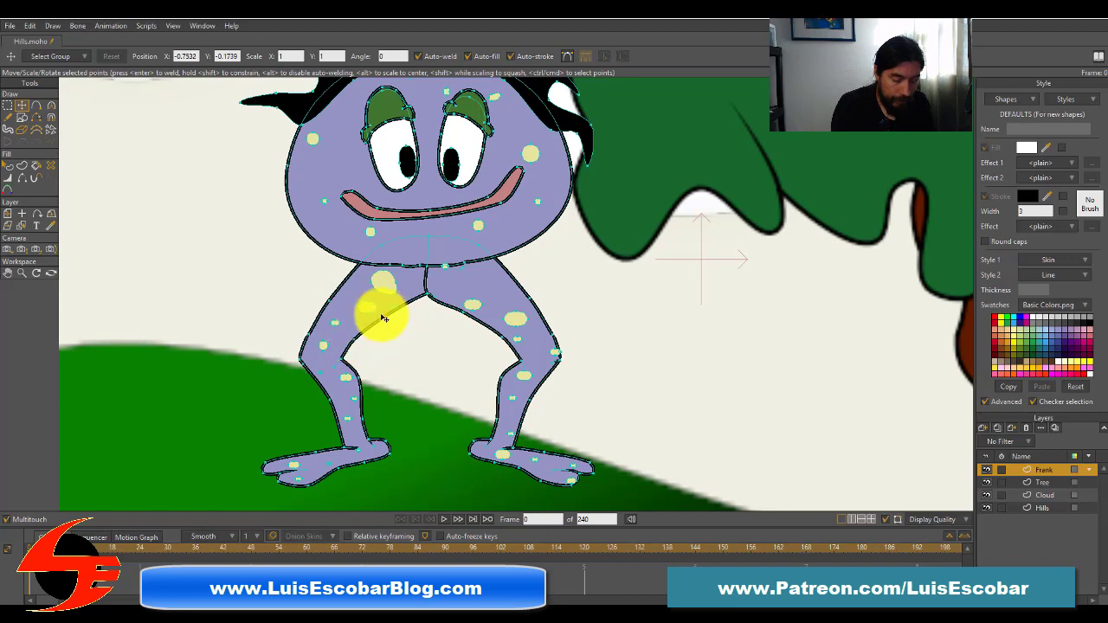
drag(502, 334, 467, 301)
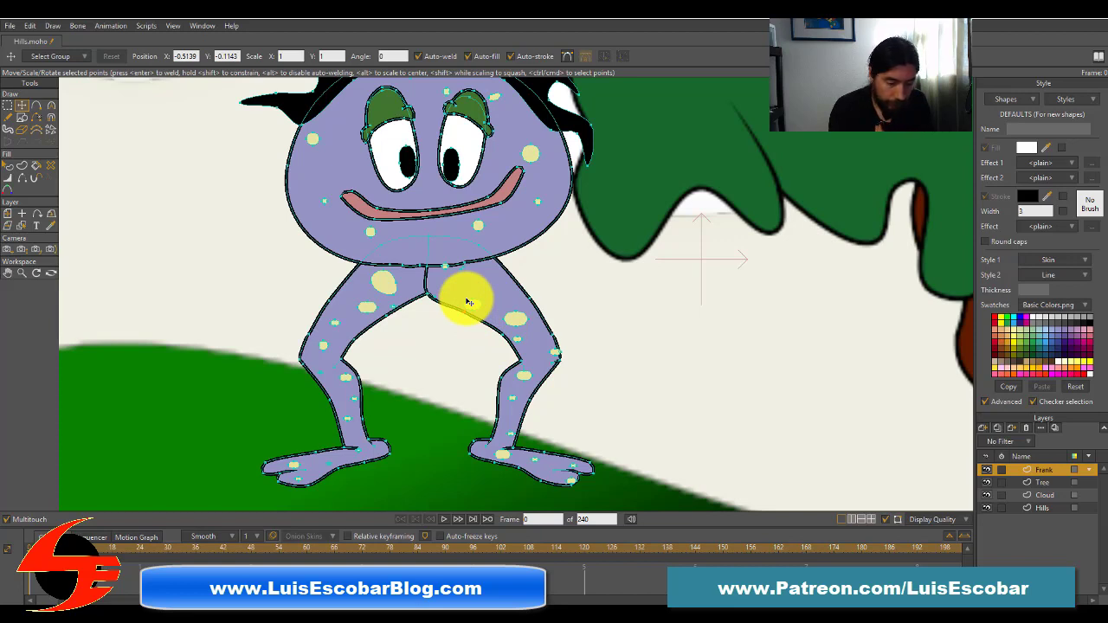
Step: Delete the spot just below the right-hand knee, and select the stray outline point beneath it
click(526, 371)
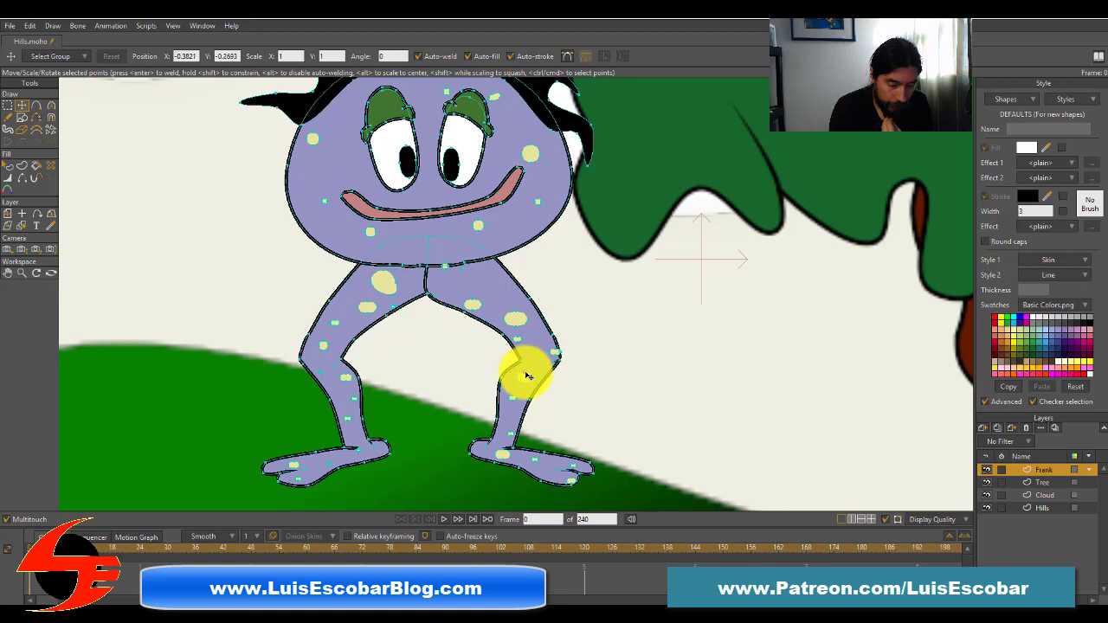
mouse_move(525, 370)
mouse_down()
mouse_move(537, 370)
mouse_move(525, 369)
mouse_up()
click(527, 367)
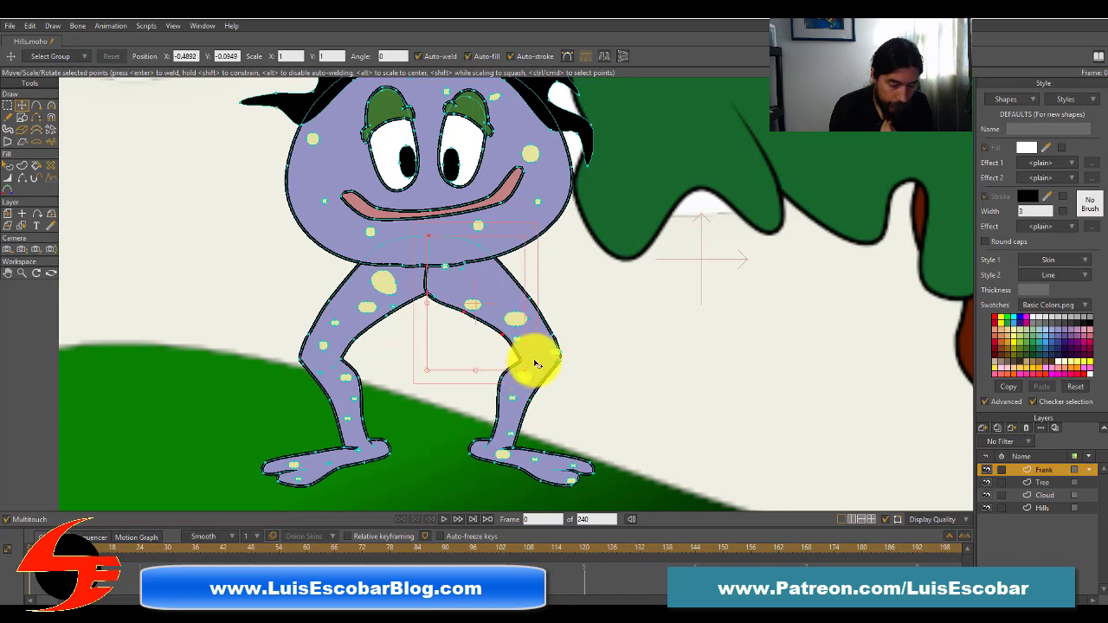
click(597, 371)
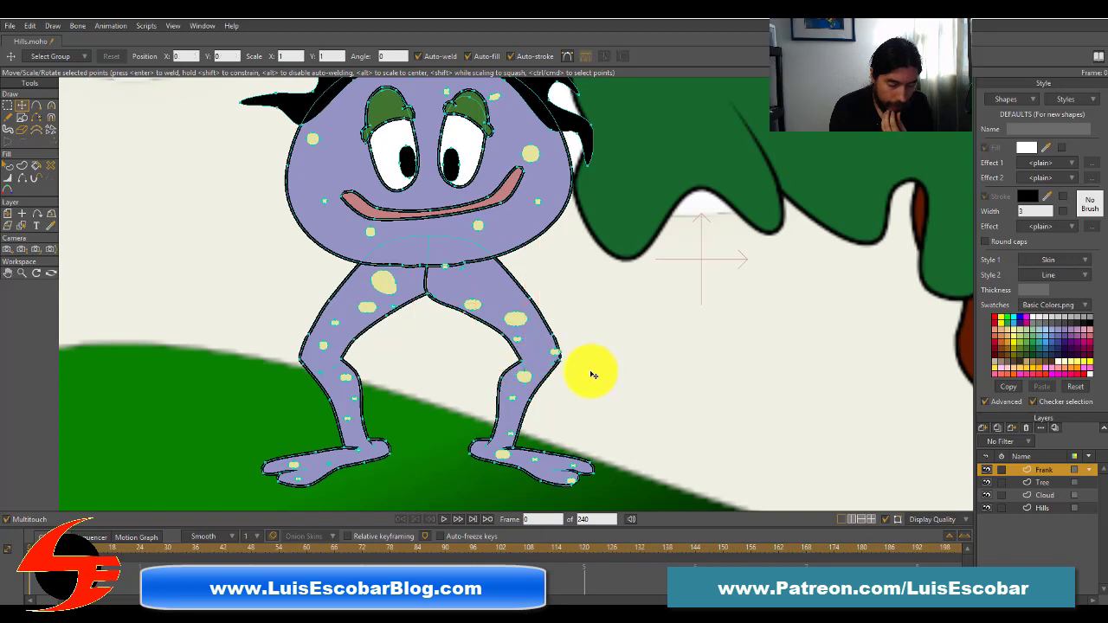
click(527, 372)
key(Delete)
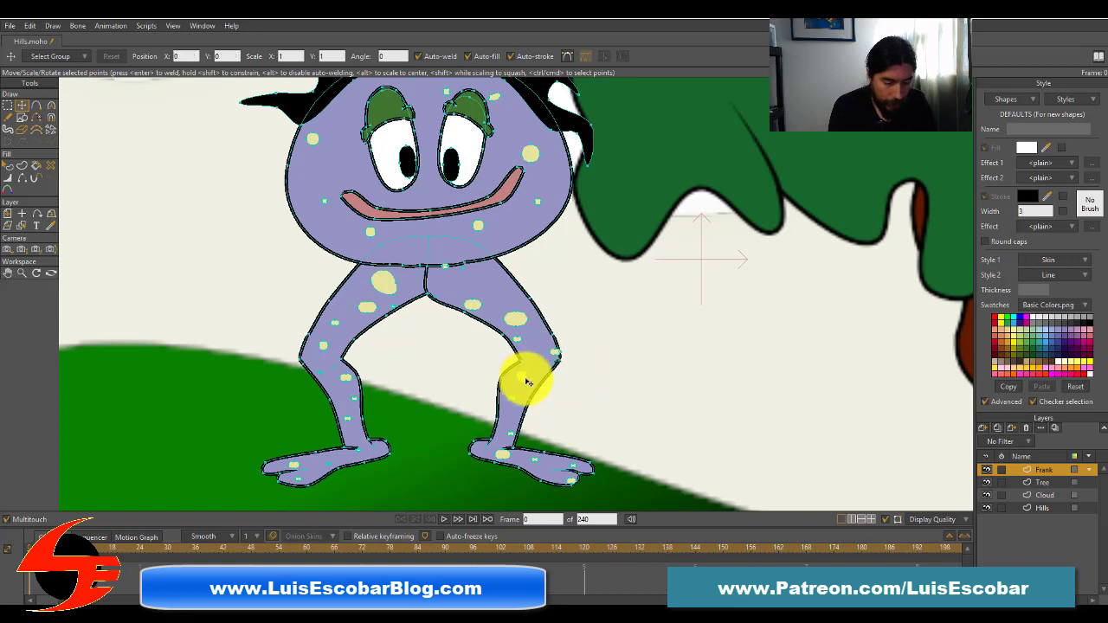
click(520, 379)
key(Delete)
click(524, 373)
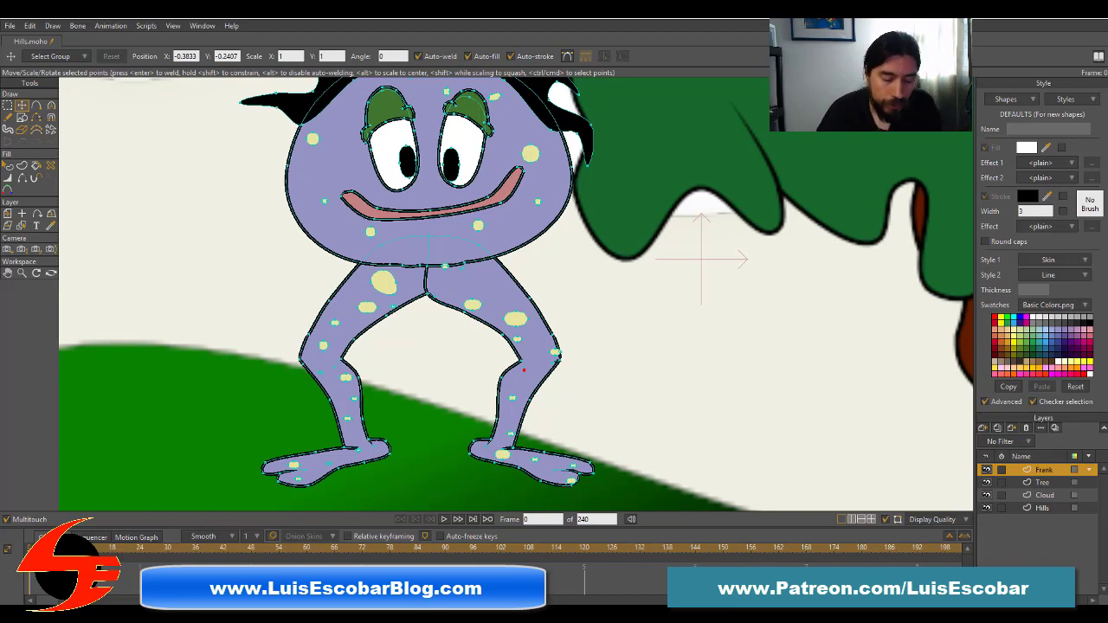
Step: Set the fill colour to black, and adjust the line width of the stray knee point's connected curve to 96 percent
key(Tab)
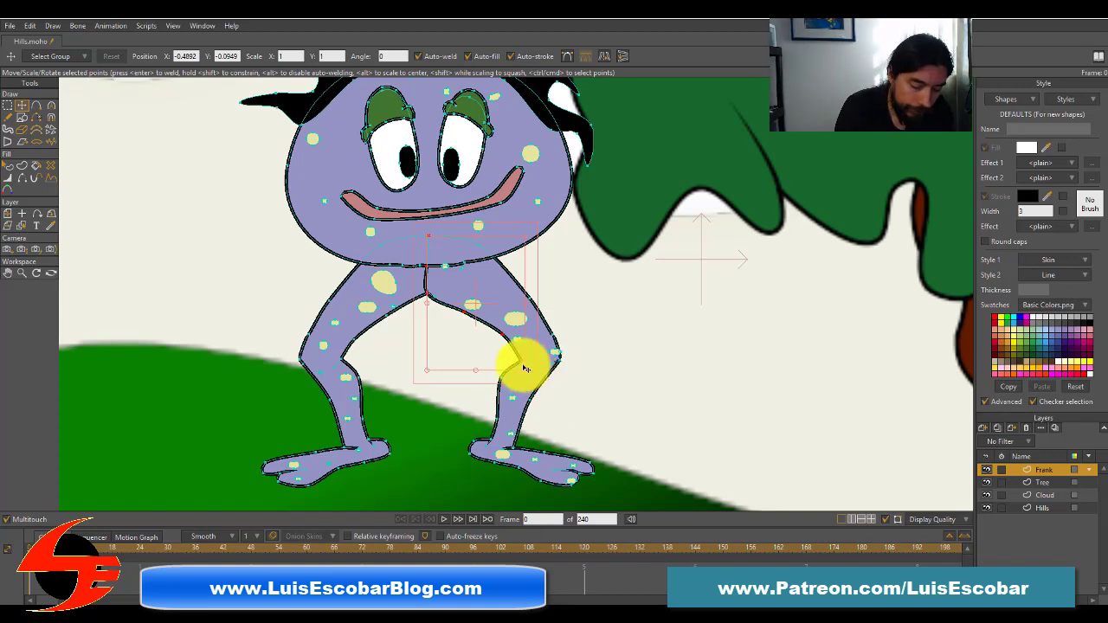
click(7, 178)
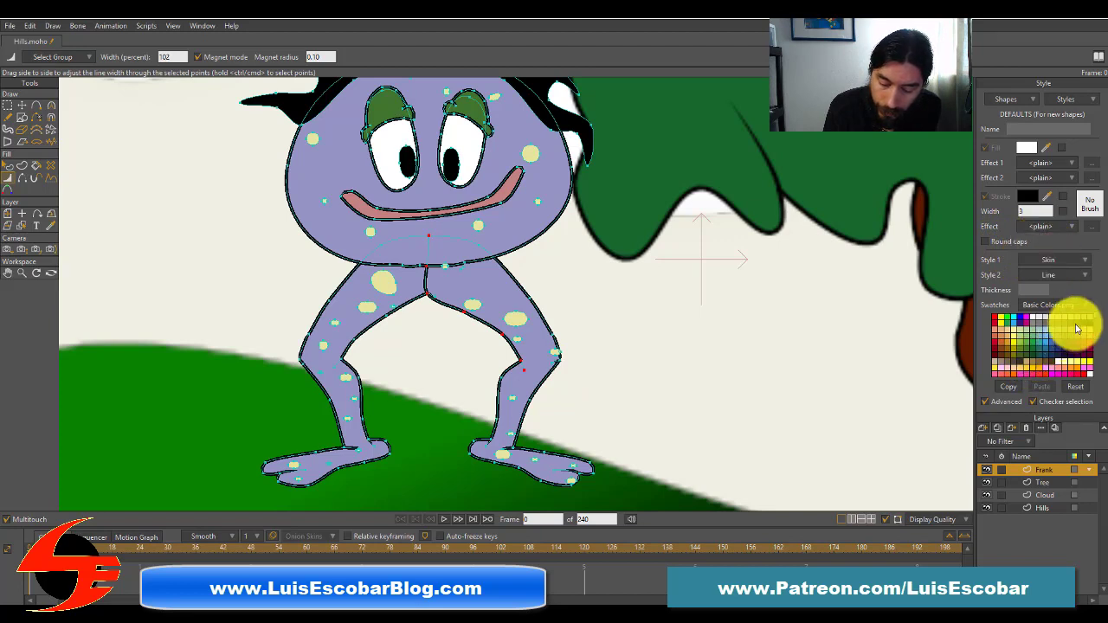
click(1090, 322)
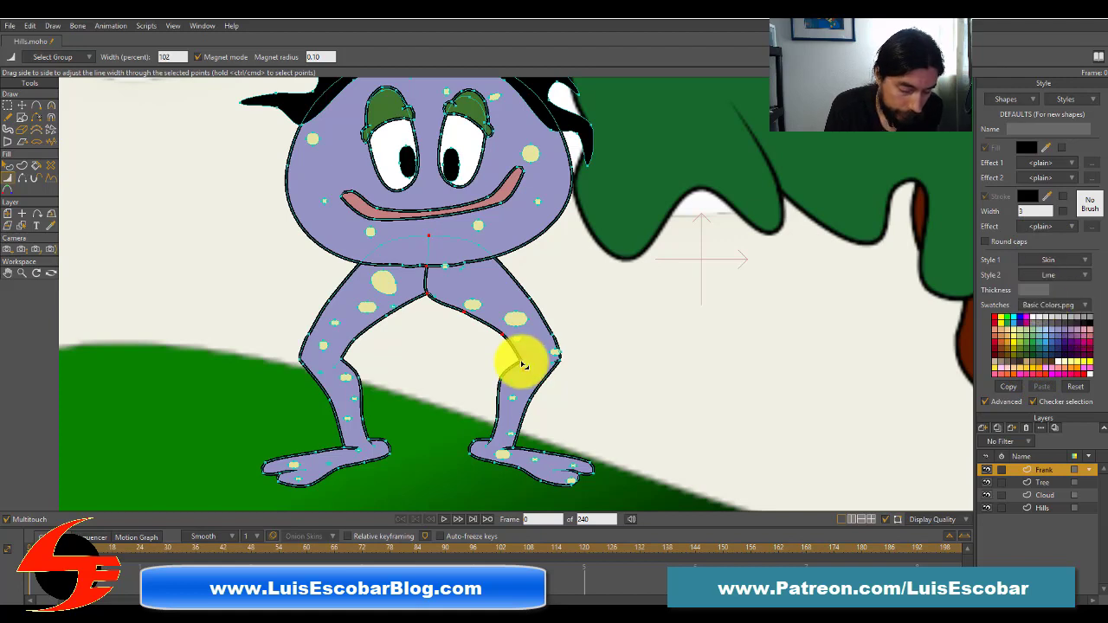
mouse_move(525, 368)
mouse_down()
mouse_move(535, 367)
mouse_move(526, 370)
mouse_up()
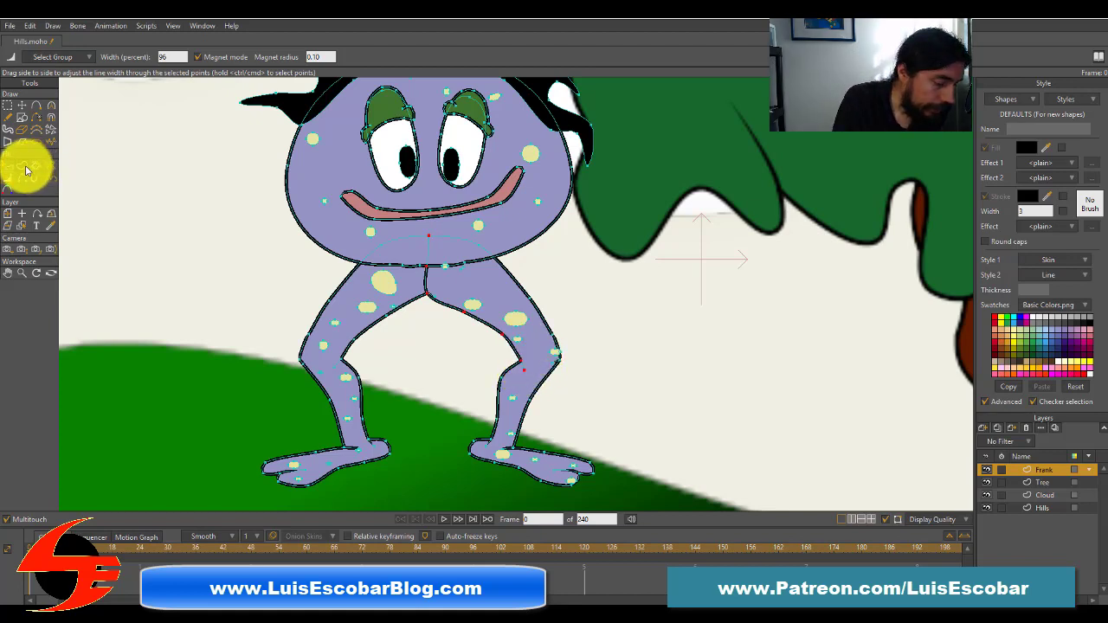
Step: Try to add and weld a point at the inner edge of the right-hand knee with the Add Point tool
click(35, 105)
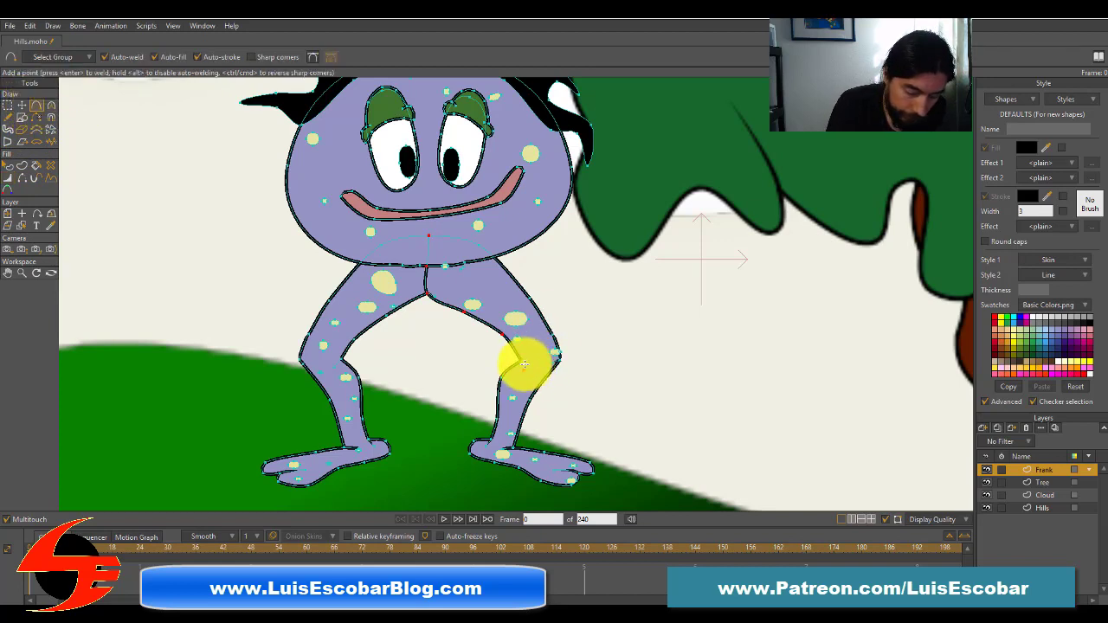
key(Return)
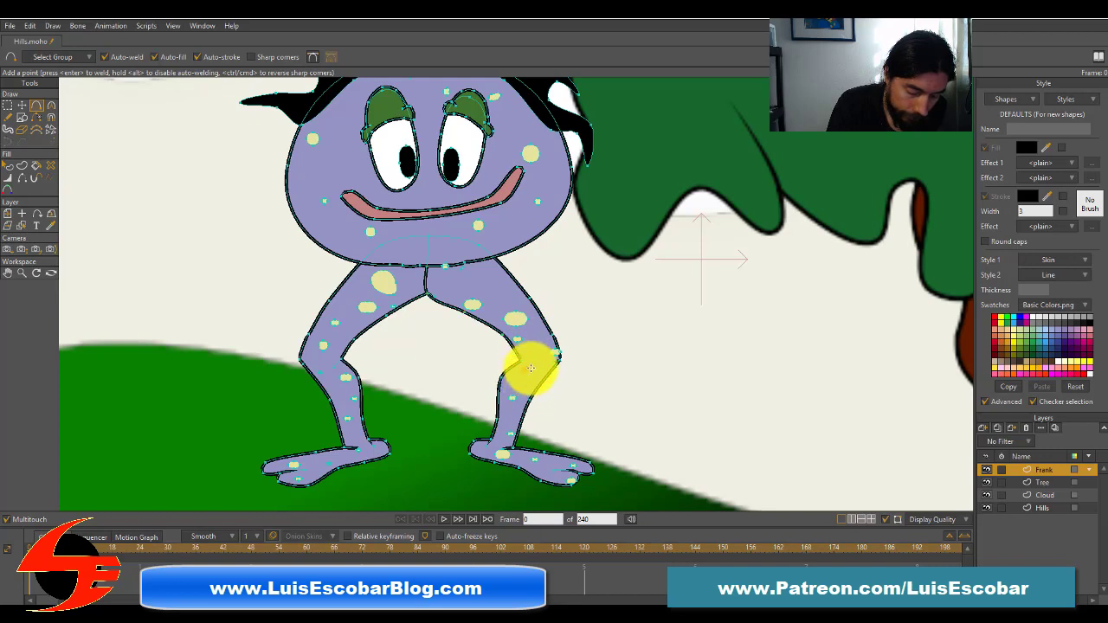
drag(529, 379, 529, 376)
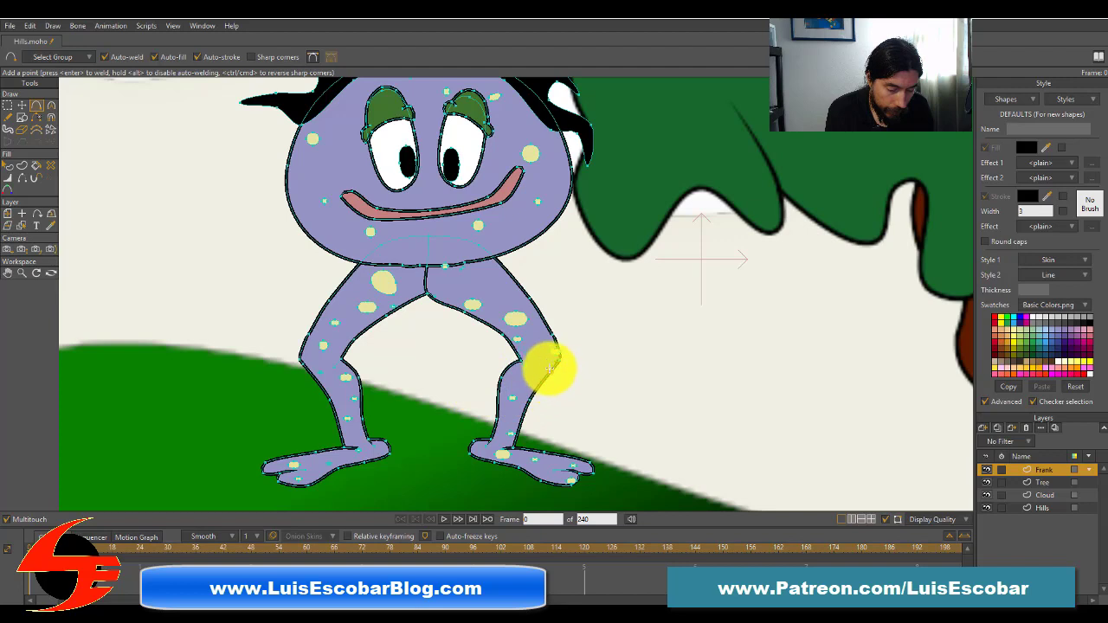
click(534, 357)
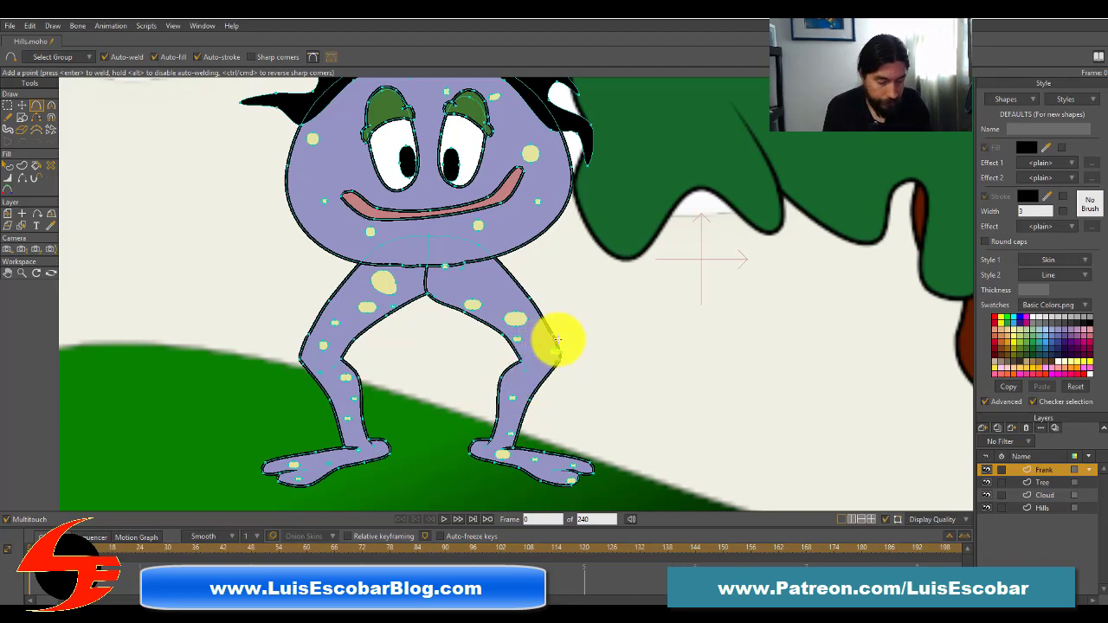
click(526, 369)
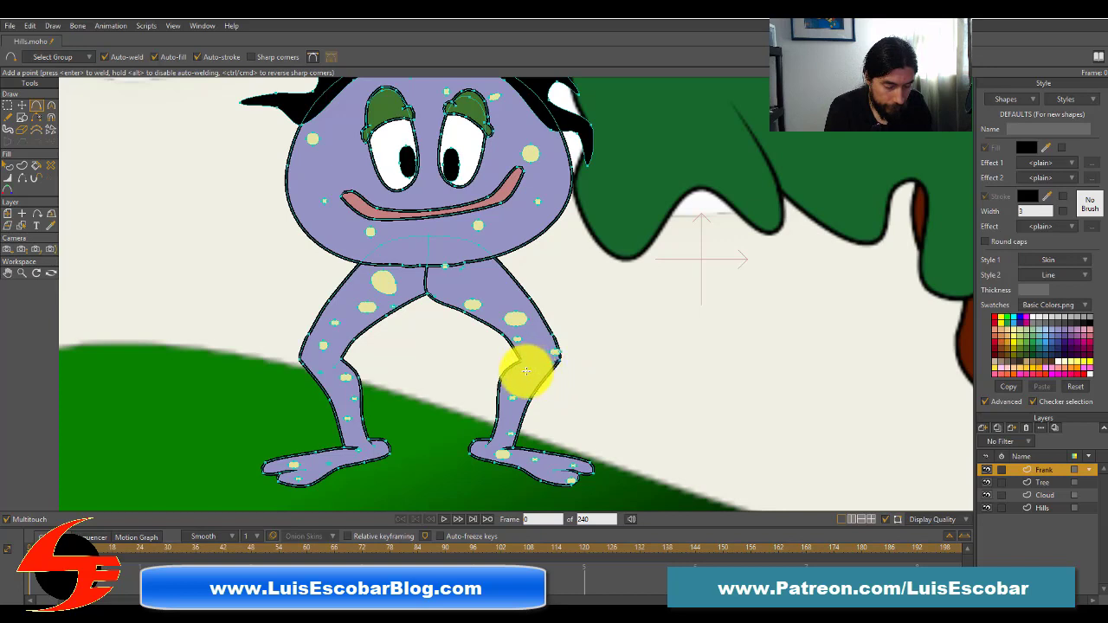
click(22, 104)
click(531, 372)
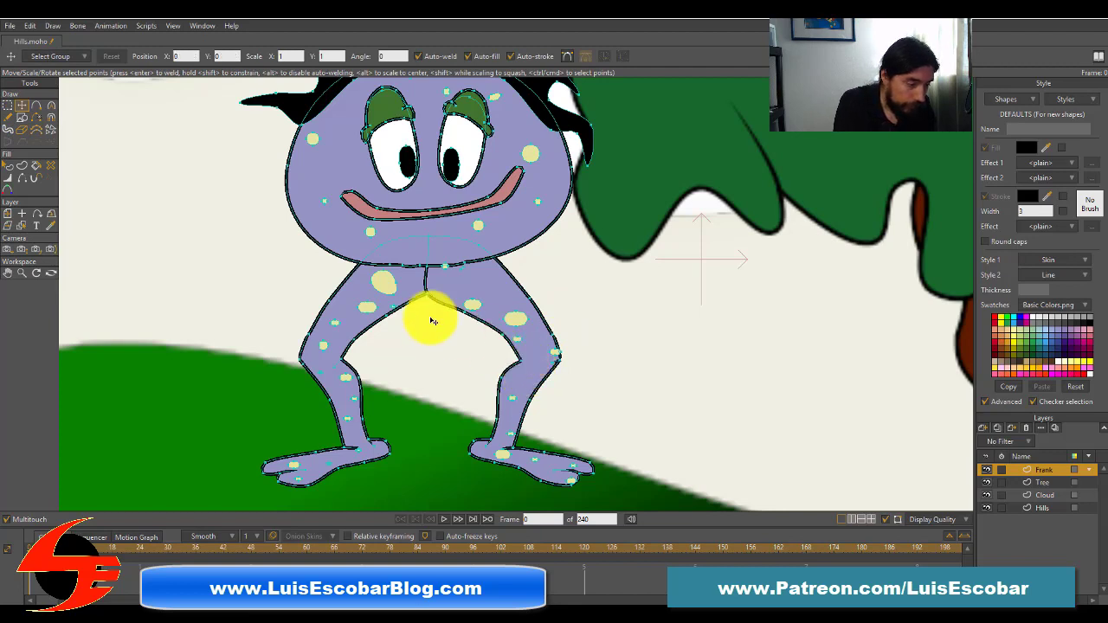
Step: Add a short curve inward from the inner right-hand knee point, adjust its curvature to about 0.3, and deselect it
click(36, 105)
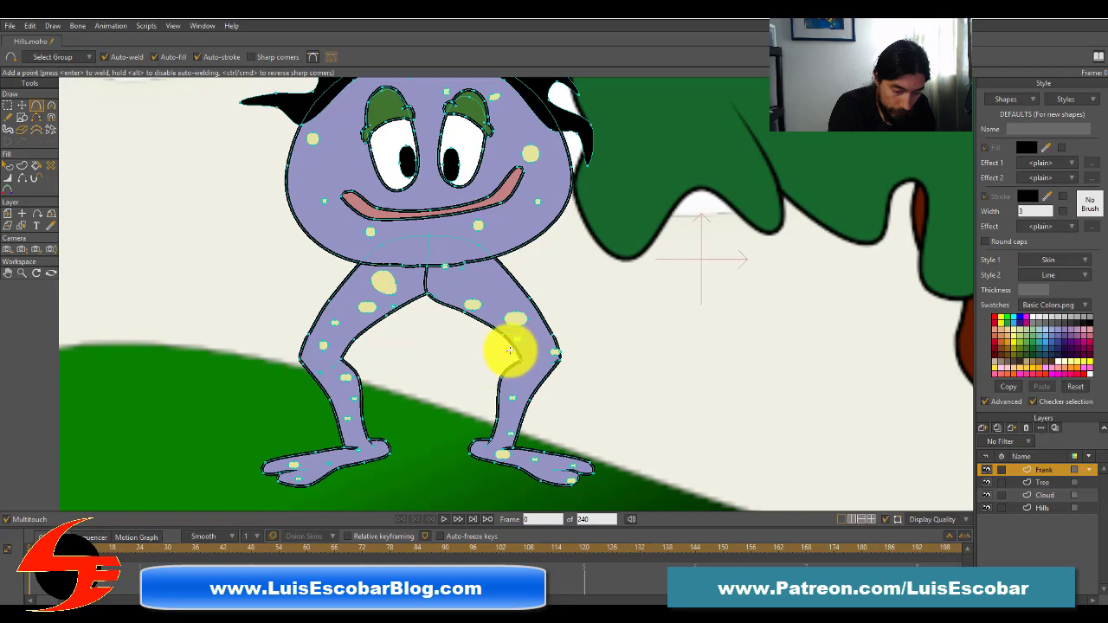
click(524, 365)
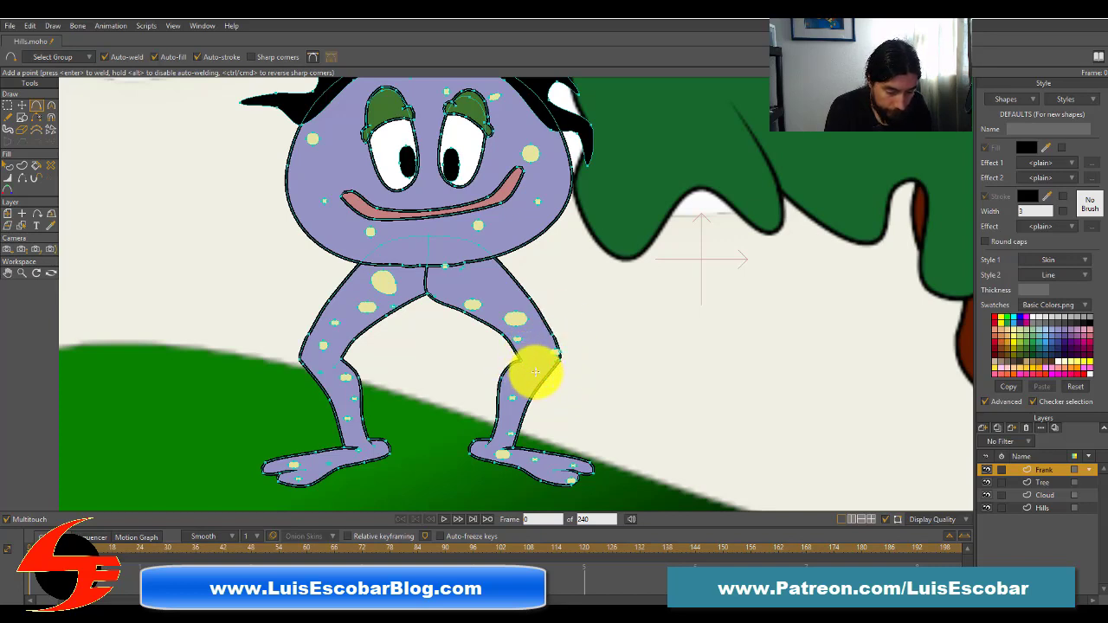
drag(539, 361, 535, 371)
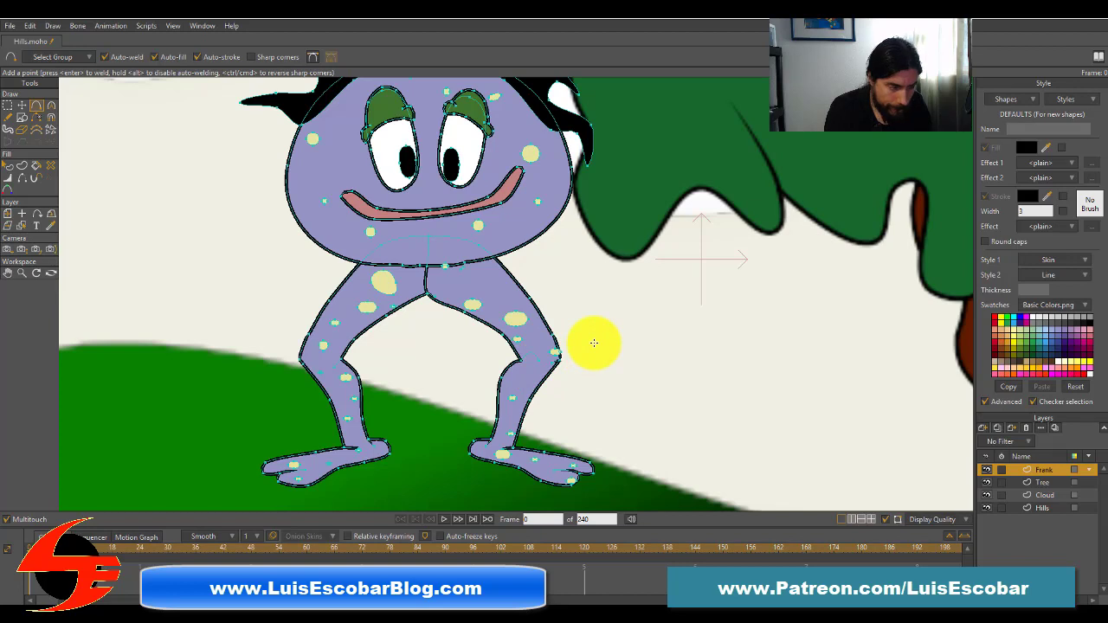
click(51, 105)
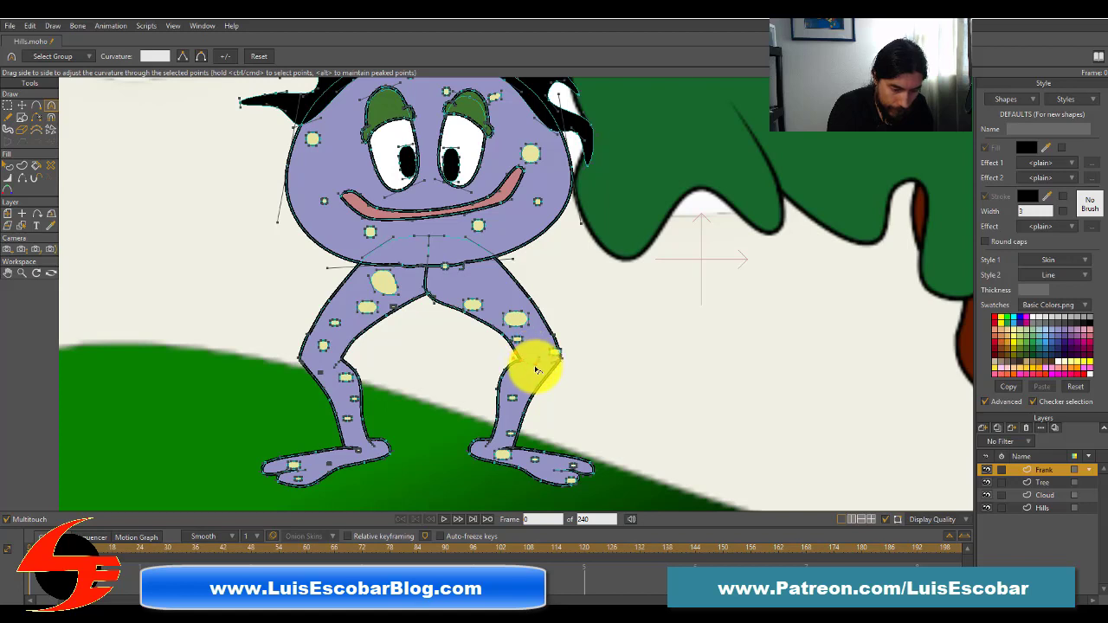
drag(535, 362, 542, 361)
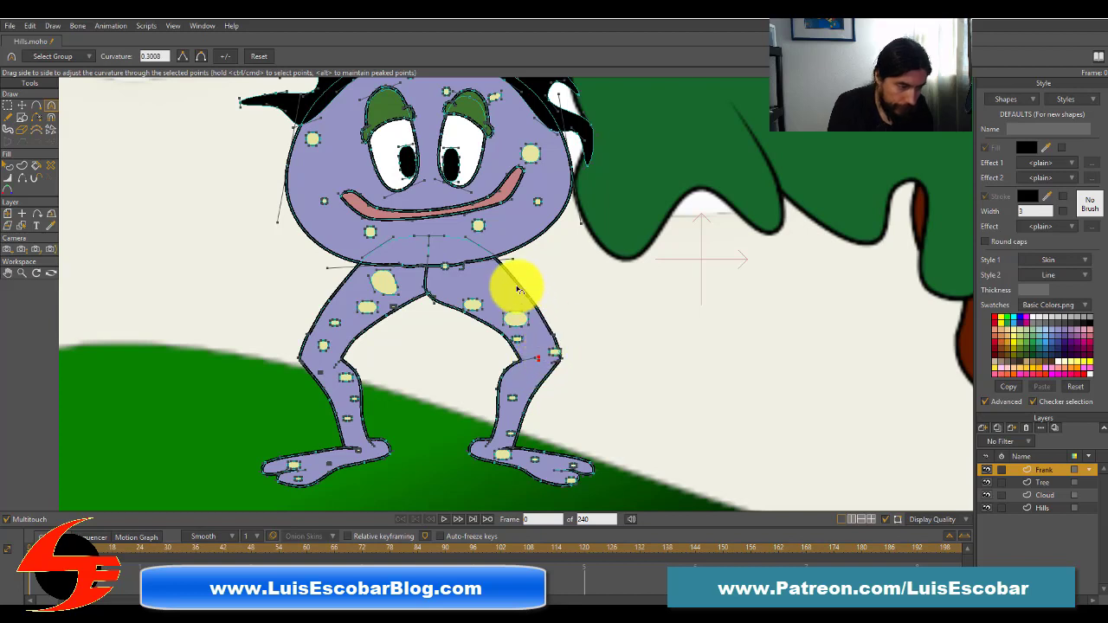
click(22, 105)
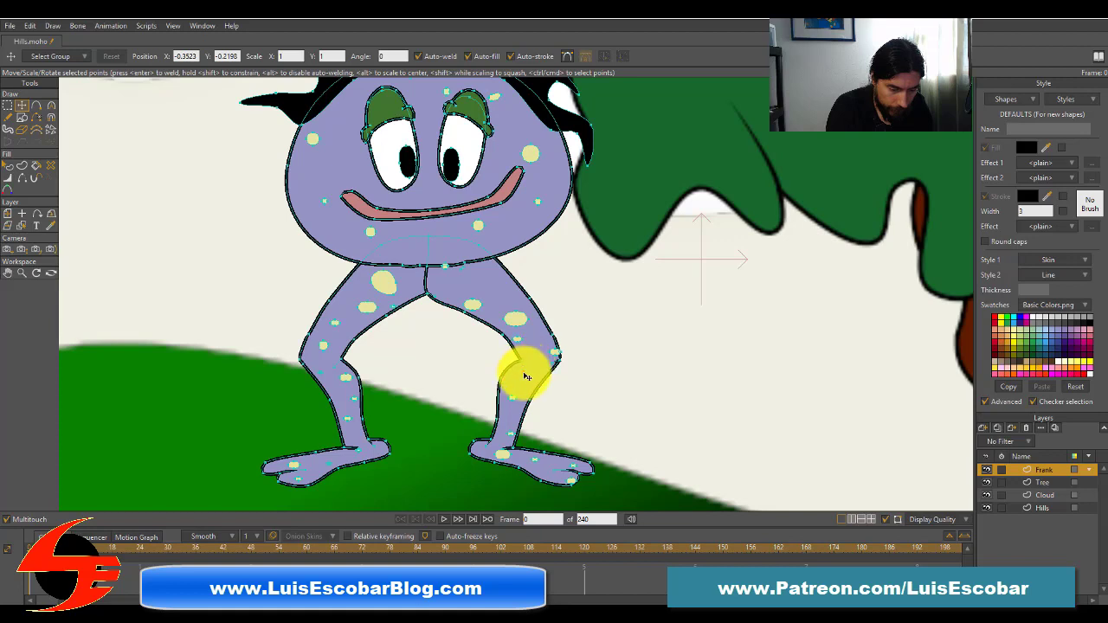
click(579, 345)
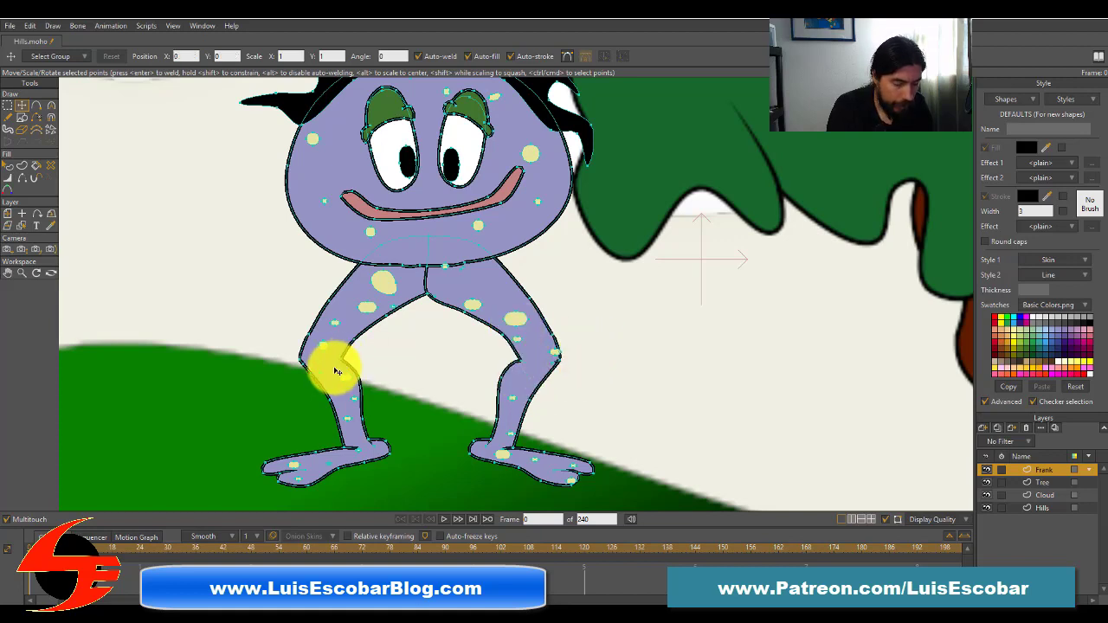
click(668, 416)
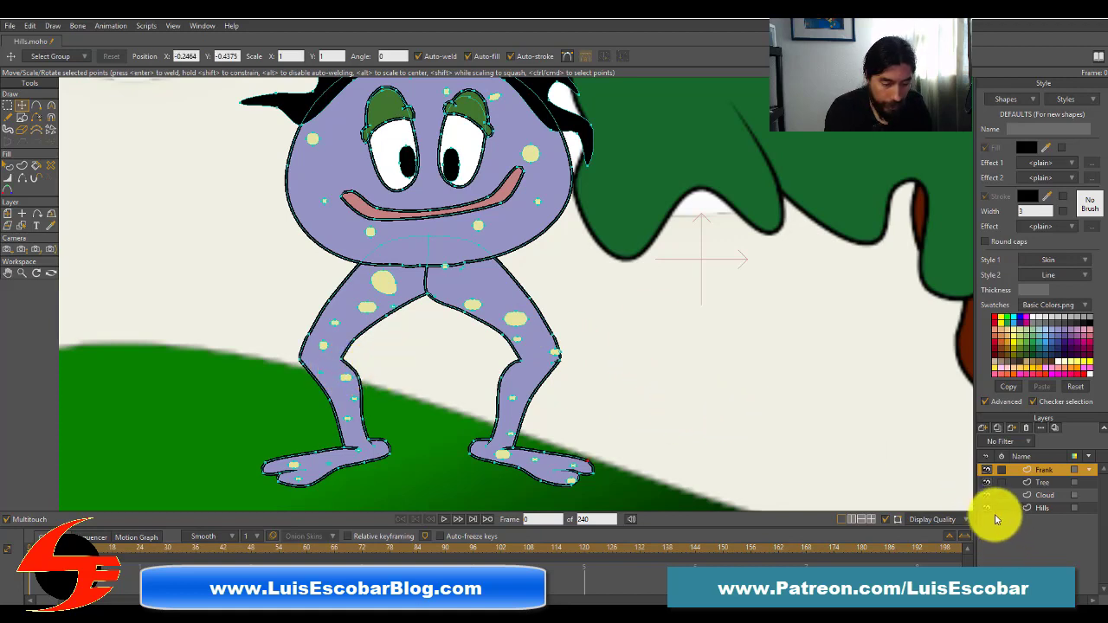
click(970, 441)
click(10, 103)
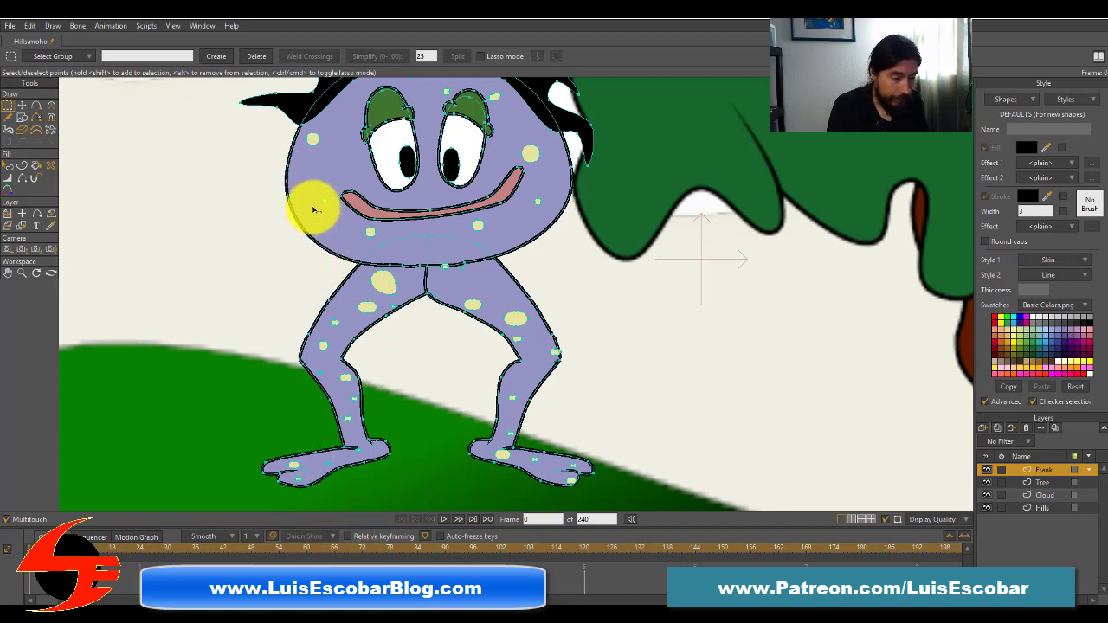
Step: Select the points across Frank's body with a selection box and try to move the whole figure
click(21, 272)
mouse_move(672, 315)
mouse_down()
mouse_move(660, 338)
mouse_move(495, 359)
mouse_move(672, 309)
mouse_up()
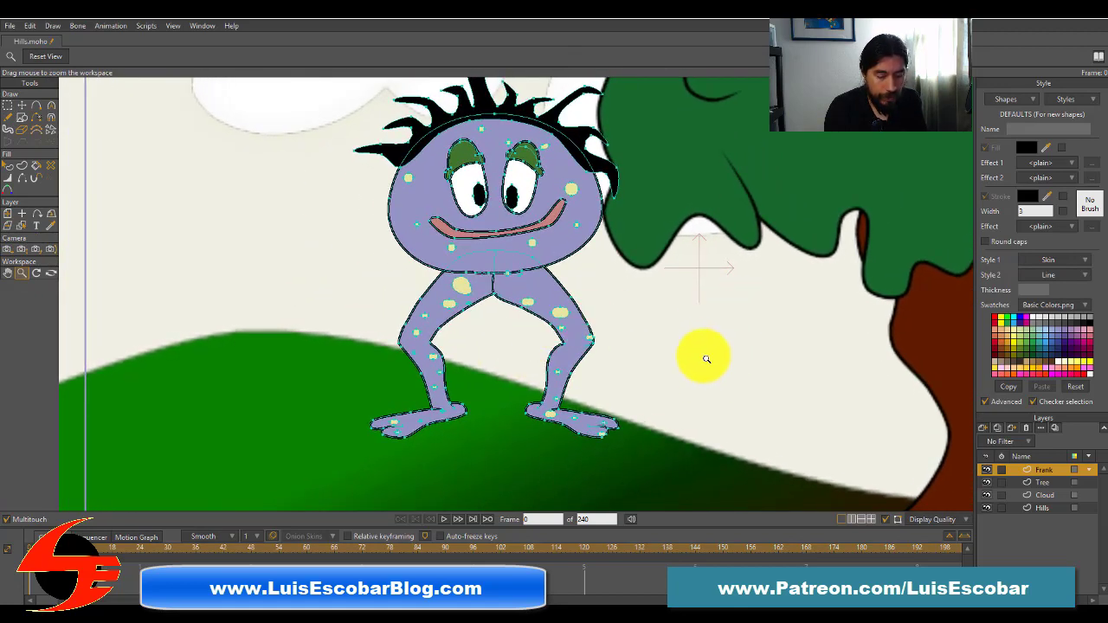
mouse_move(707, 361)
mouse_down()
mouse_move(650, 382)
mouse_move(714, 347)
mouse_up()
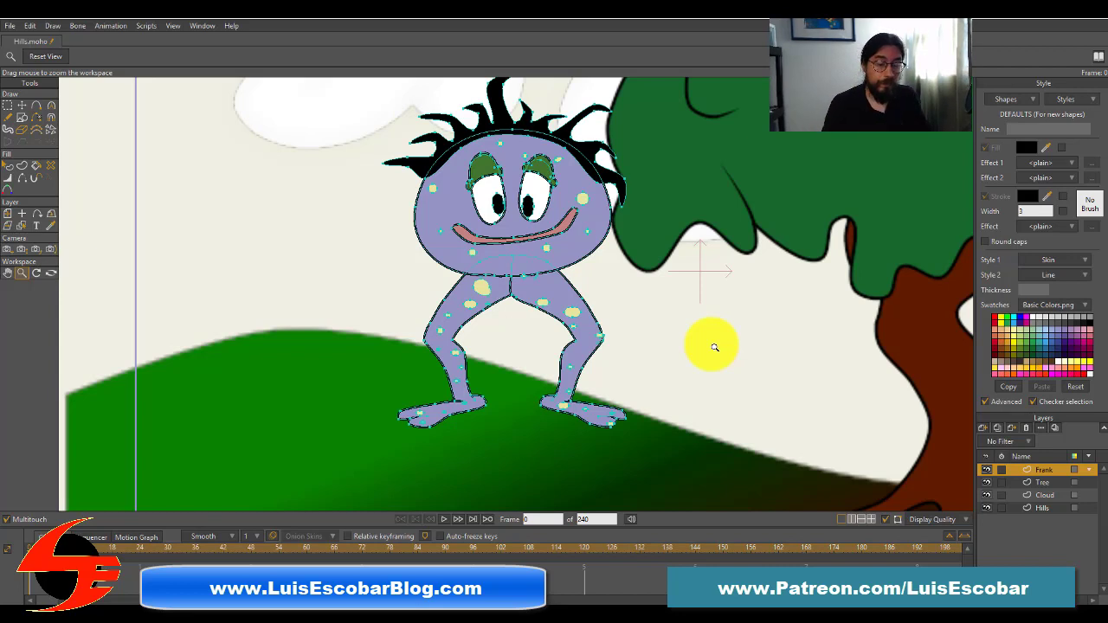
click(9, 273)
drag(721, 297, 659, 365)
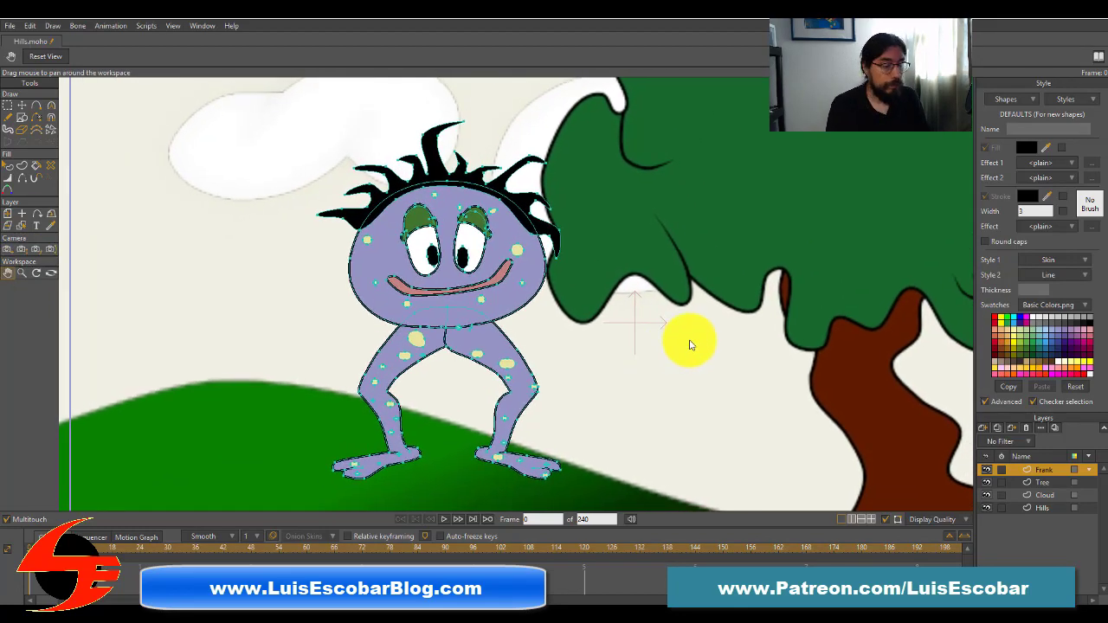
click(8, 104)
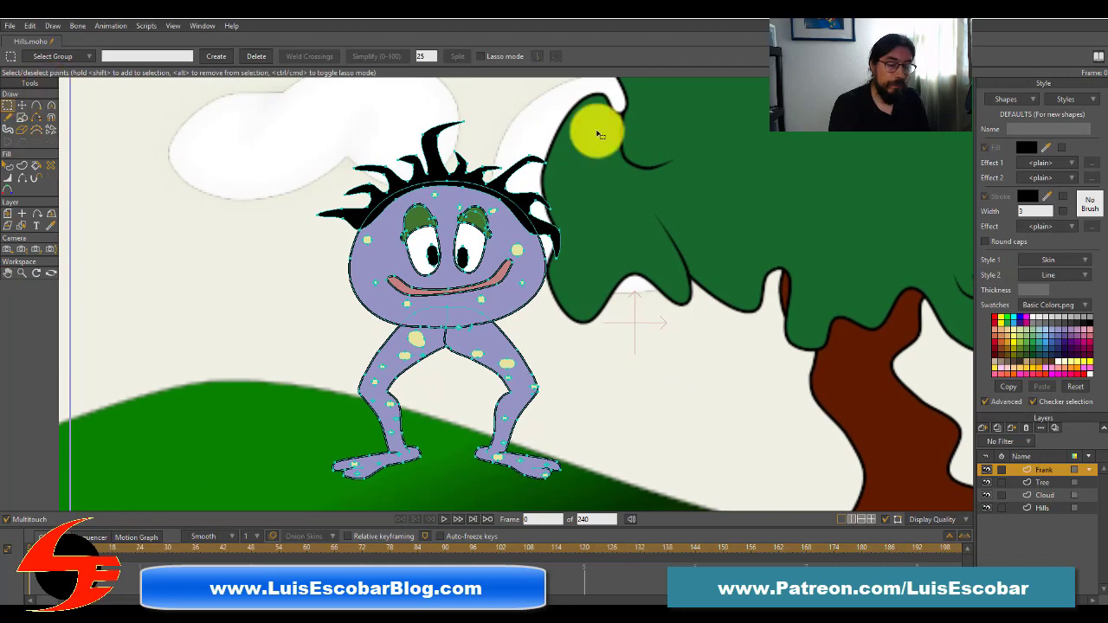
drag(709, 140, 225, 467)
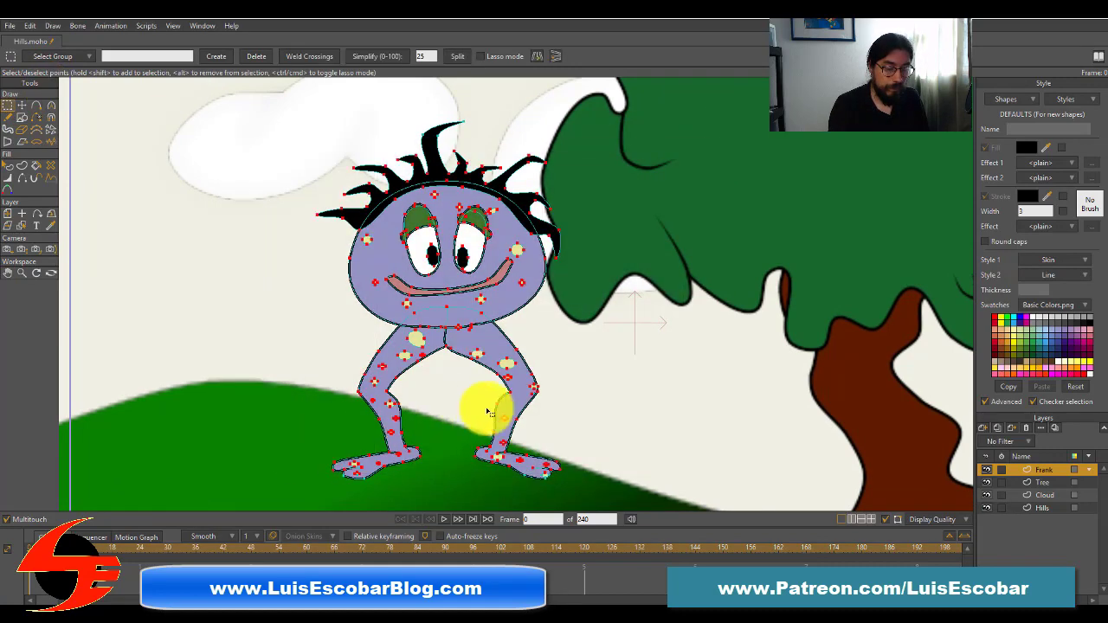
click(22, 105)
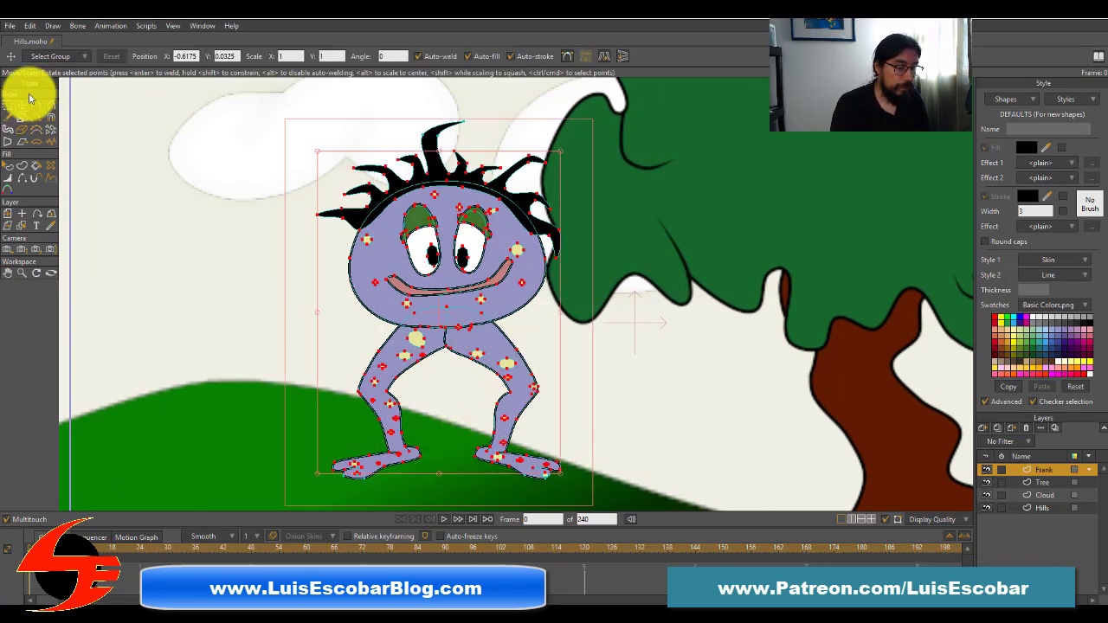
drag(544, 334, 608, 292)
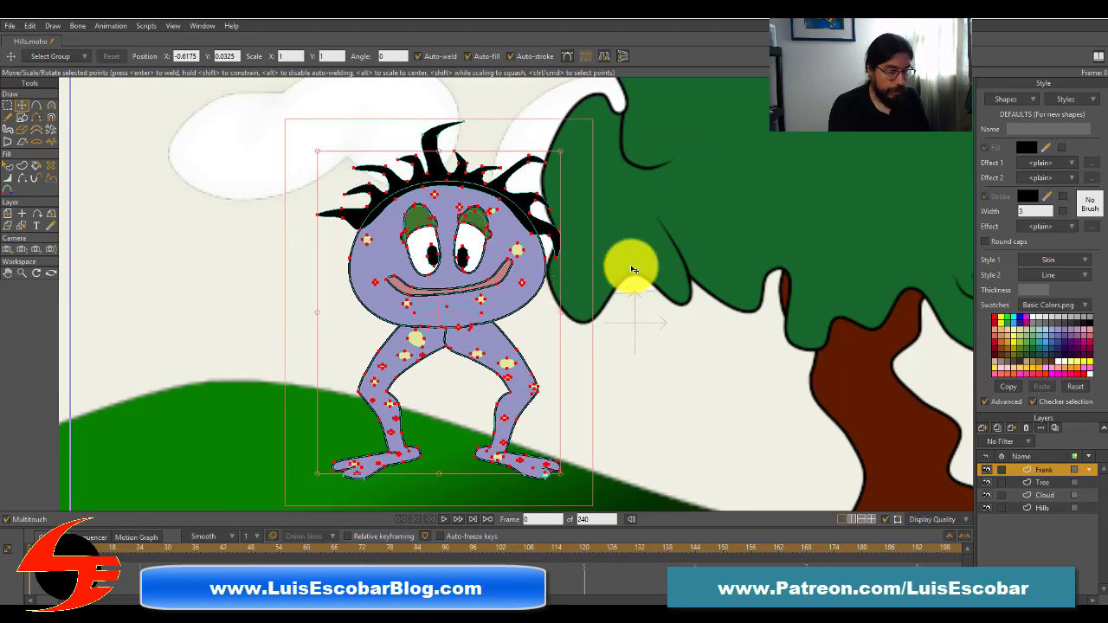
Step: Select all of Frank's points, move the whole figure down the hill away from the tree to X -0.8106, Y -0.0302, and deselect everything
double_click(1017, 472)
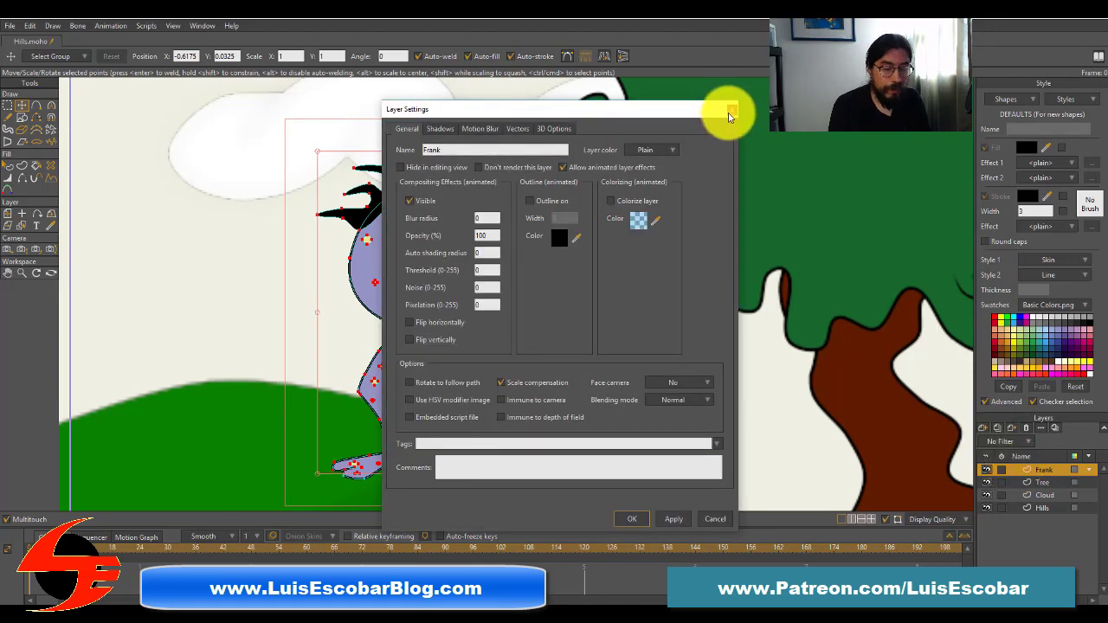
click(731, 109)
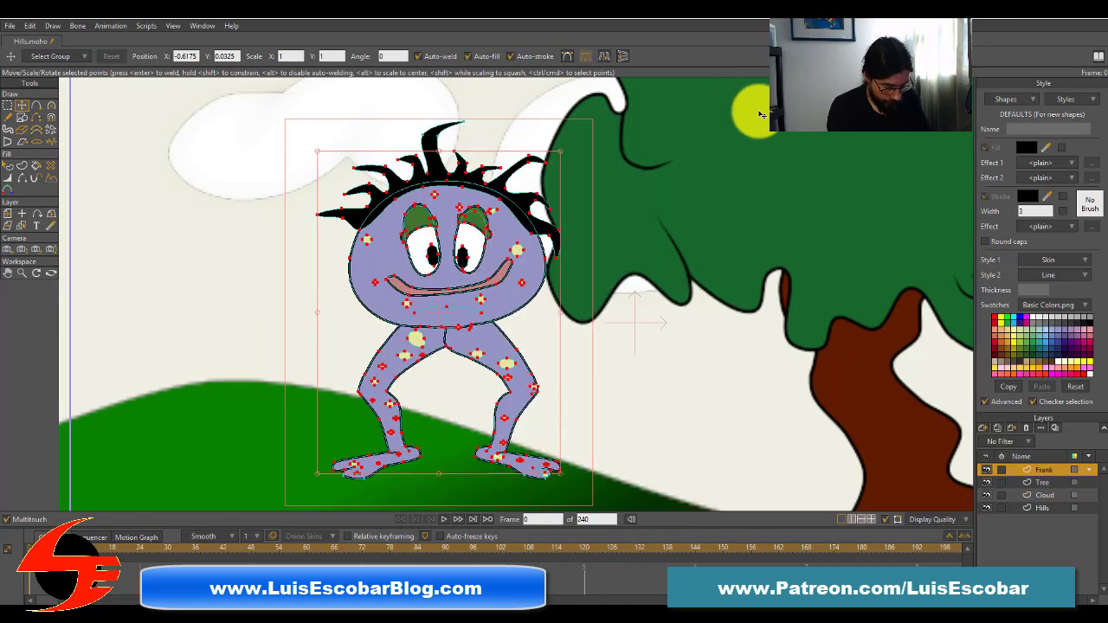
key(ctrl+a)
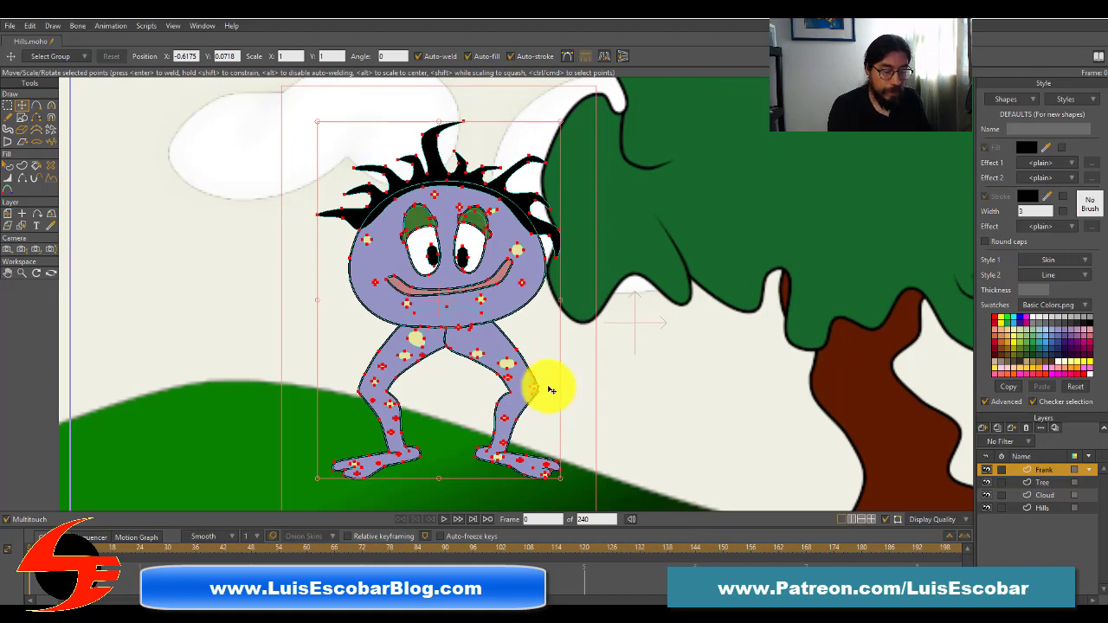
drag(519, 395, 457, 427)
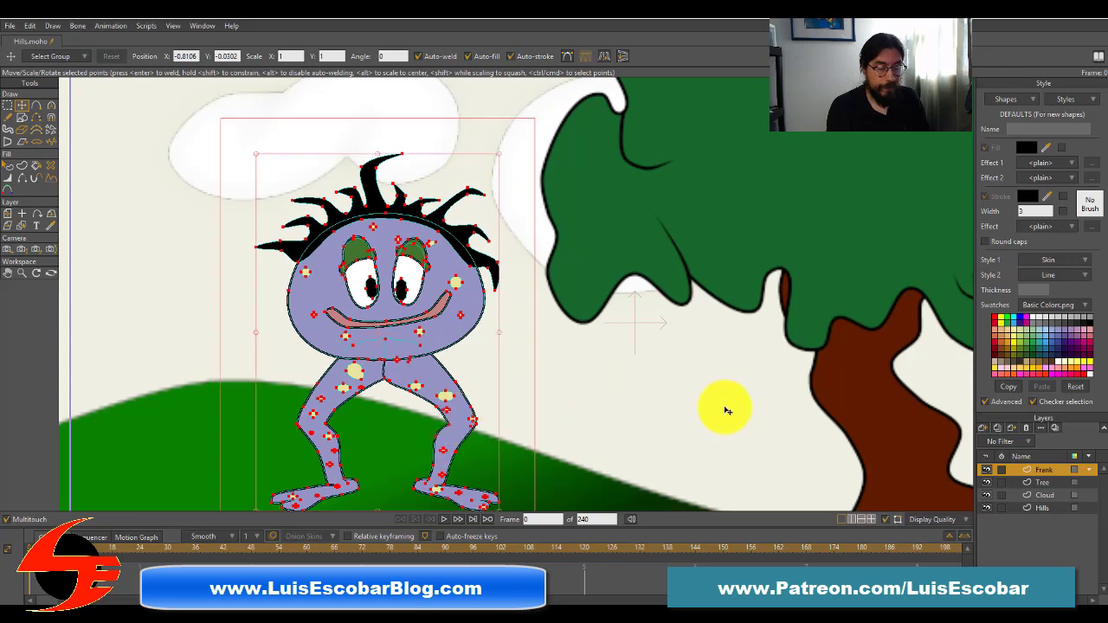
click(8, 273)
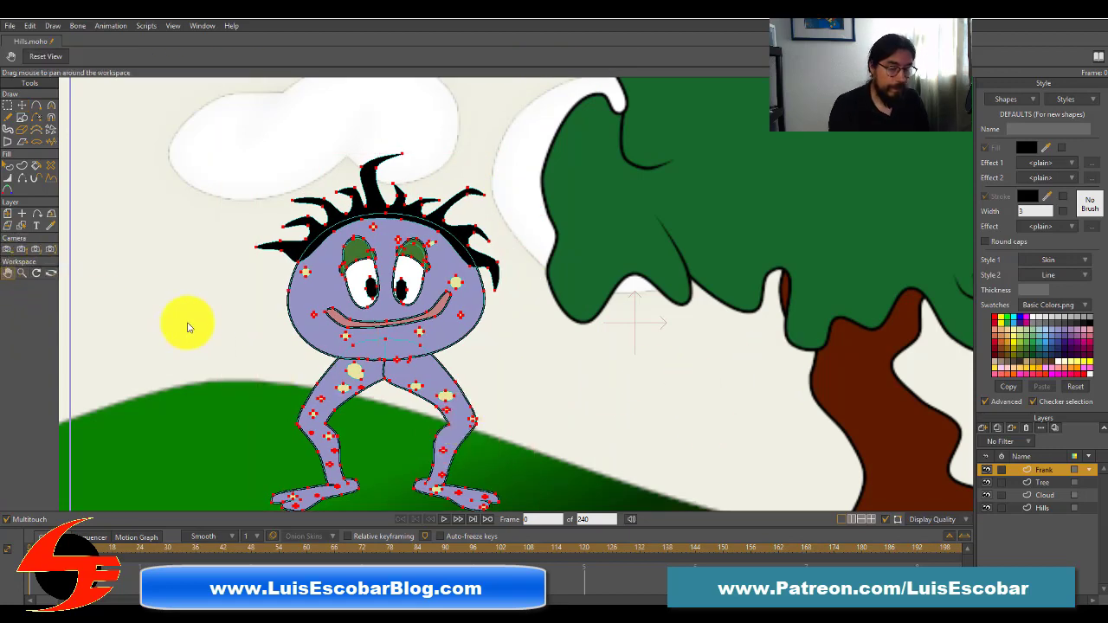
drag(615, 378, 637, 314)
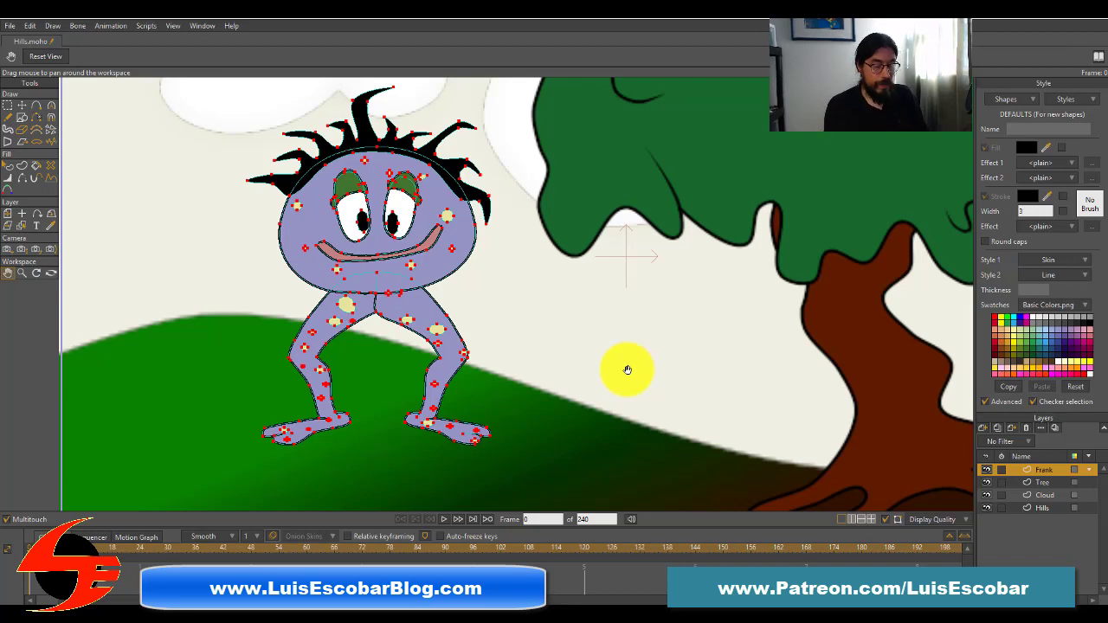
key(ctrl+d)
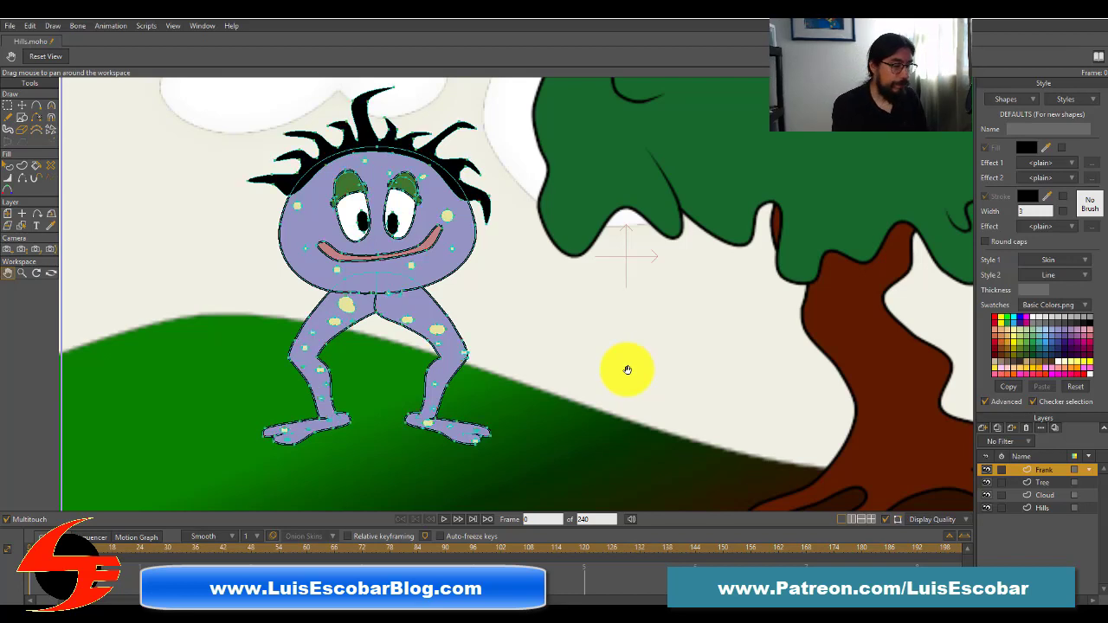
click(12, 102)
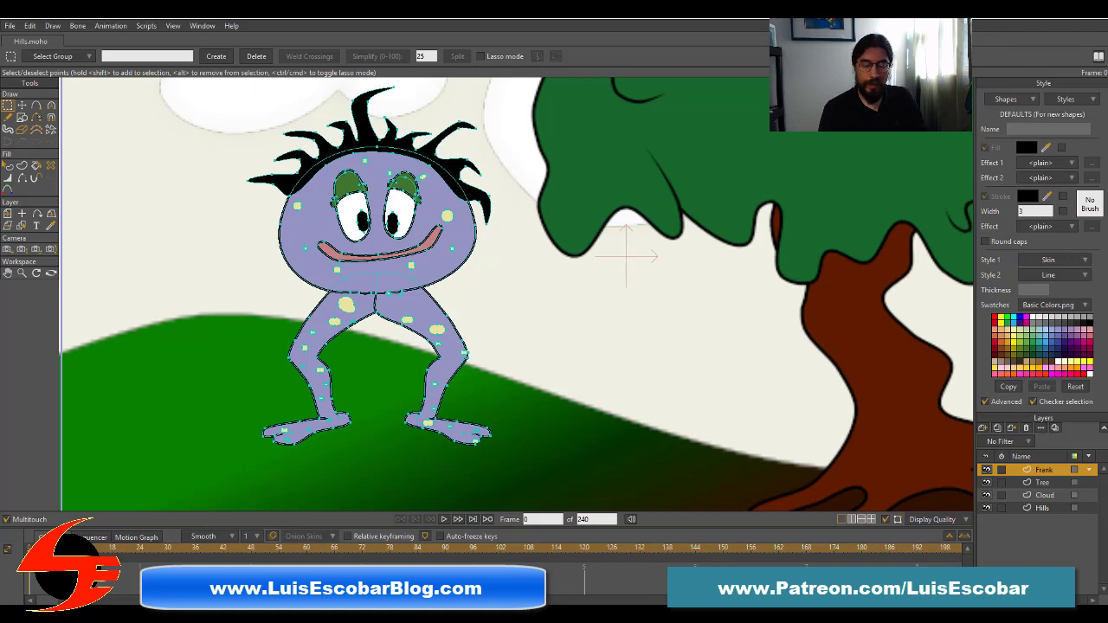
Step: Create a bone layer named Skeleton and nest the Frank layer inside it
click(984, 429)
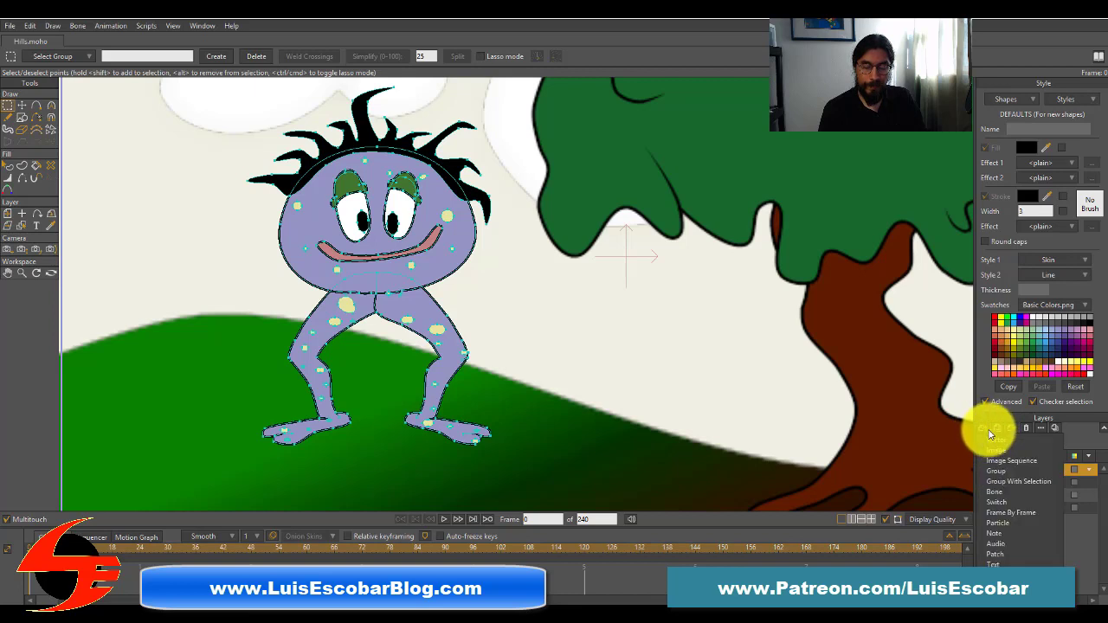
click(1009, 491)
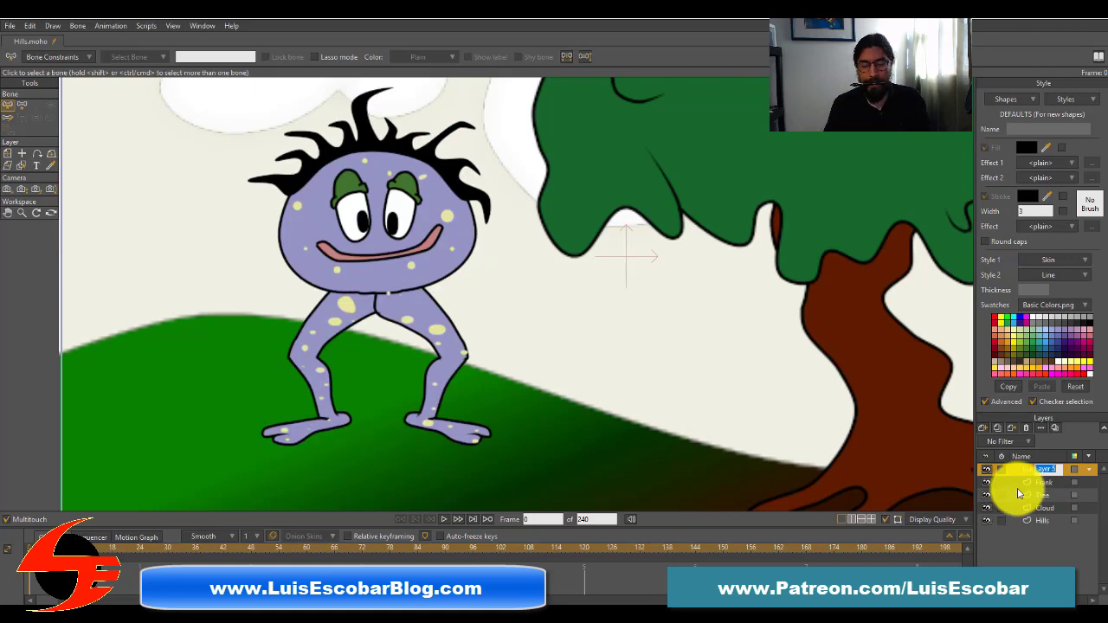
text(Skeleton)
key(Return)
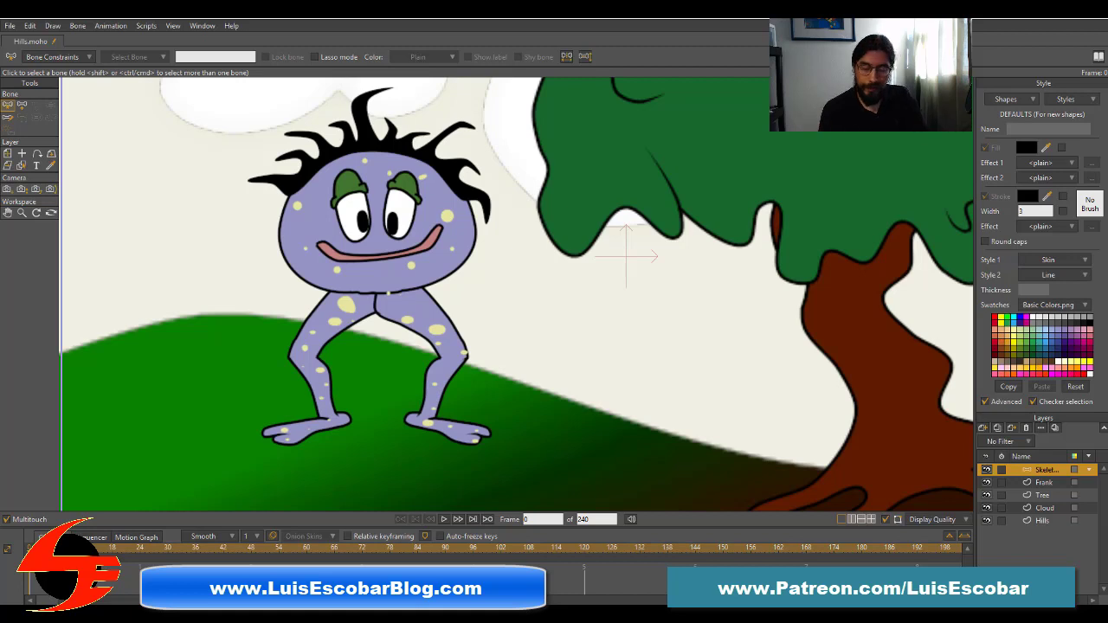
click(1058, 482)
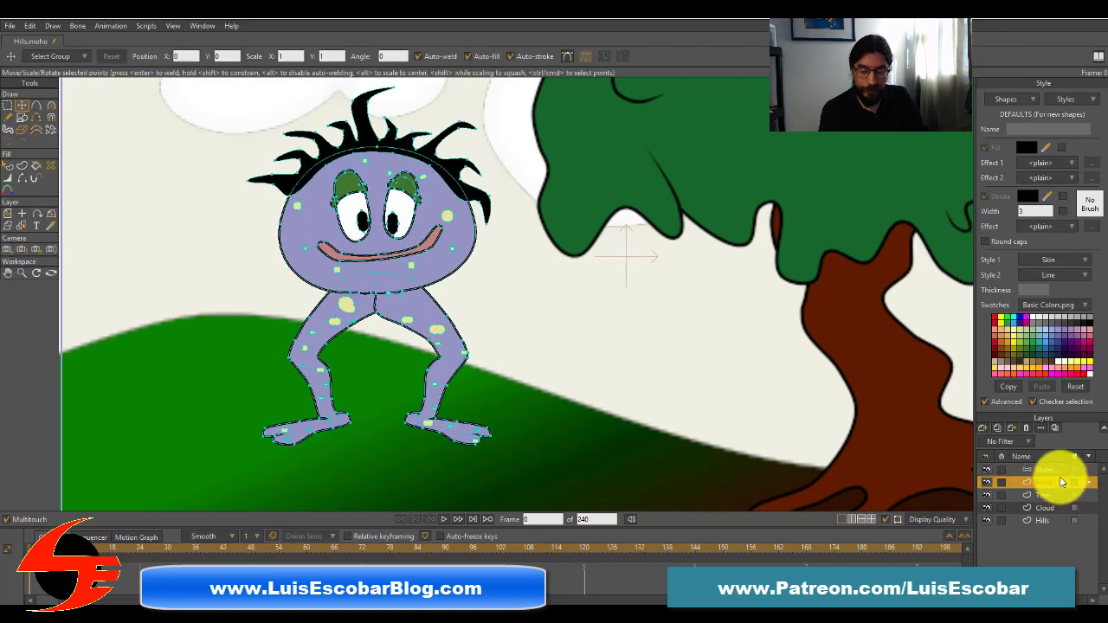
drag(1061, 479, 1061, 469)
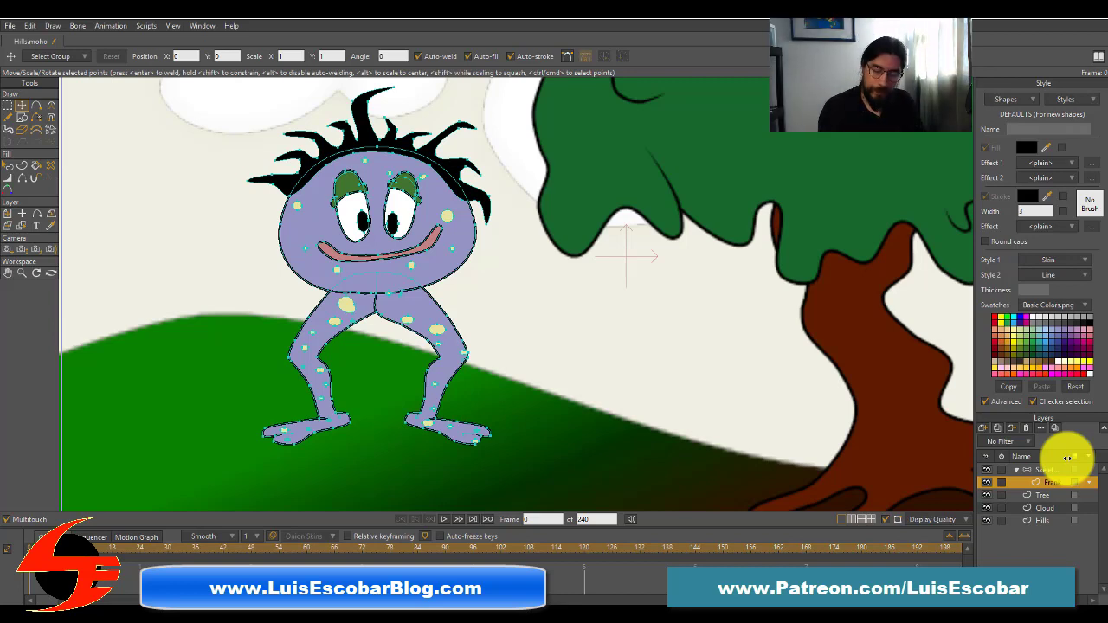
Step: Make the Skeleton layer active and check the tutorial manual's instructions on adding bones
click(1032, 469)
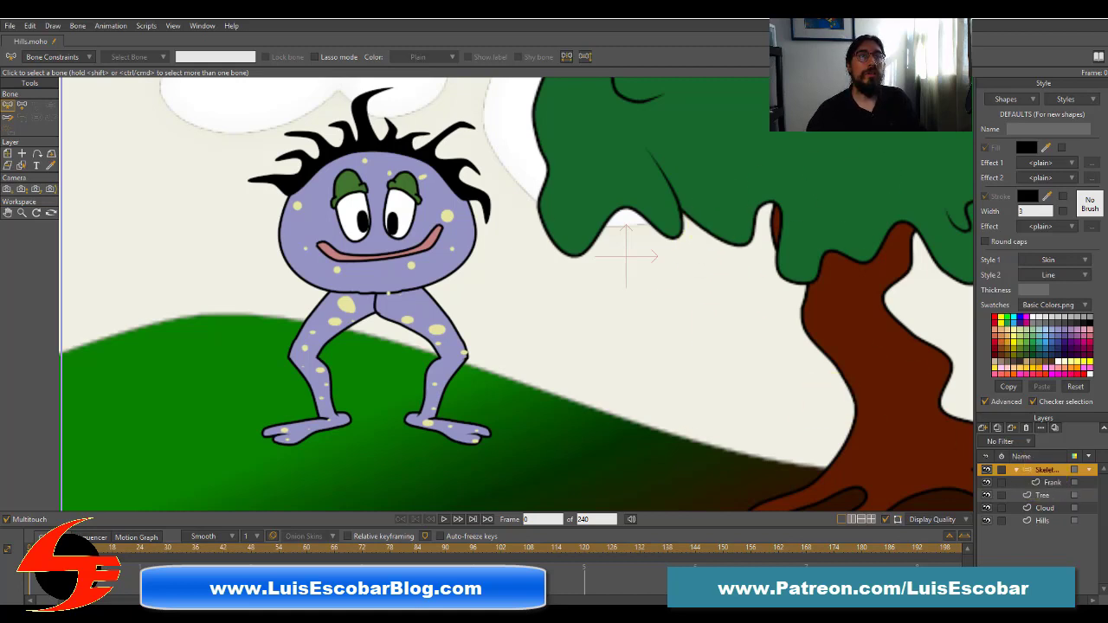
key(alt+Tab)
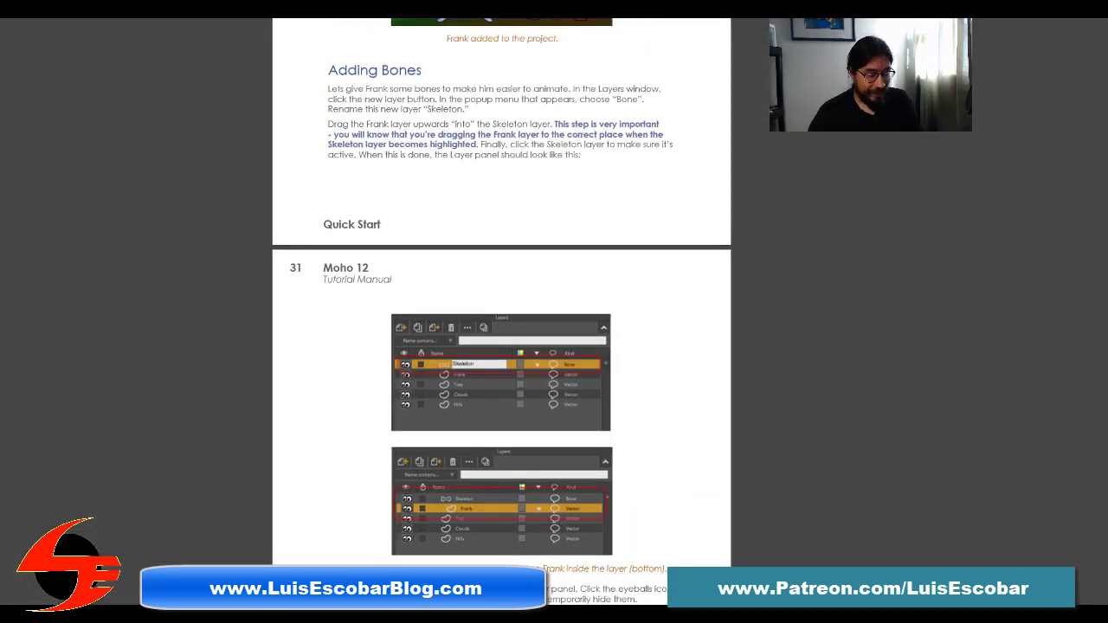
scroll(502, 312, down, 4)
key(alt+Tab)
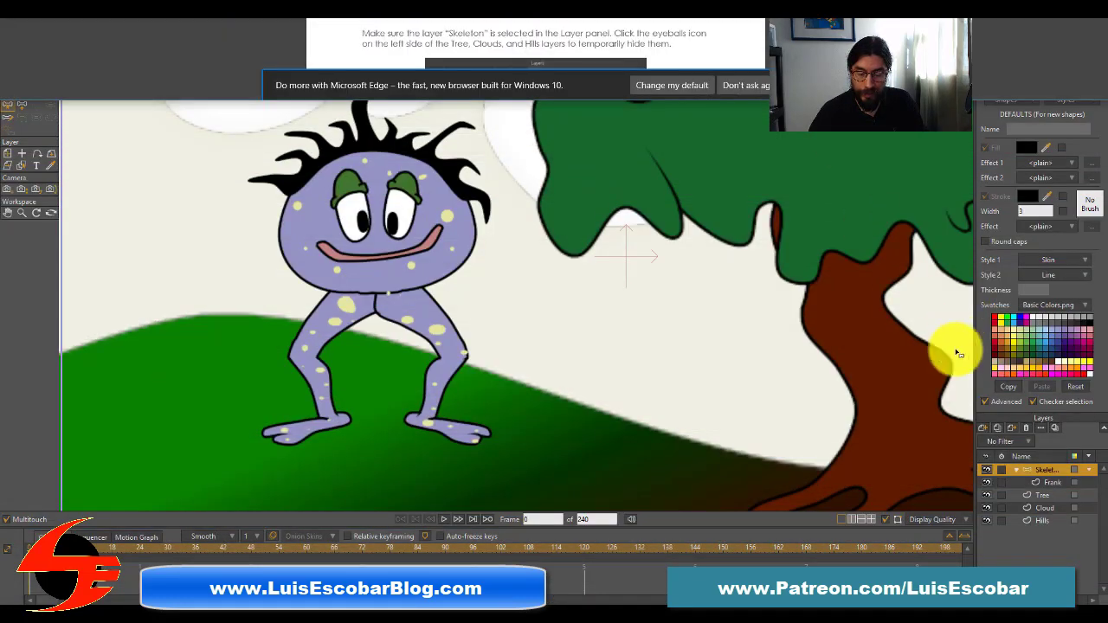
Step: Select the nested Frank layer, return to the Skeleton layer, and collapse and expand its contents
click(1047, 485)
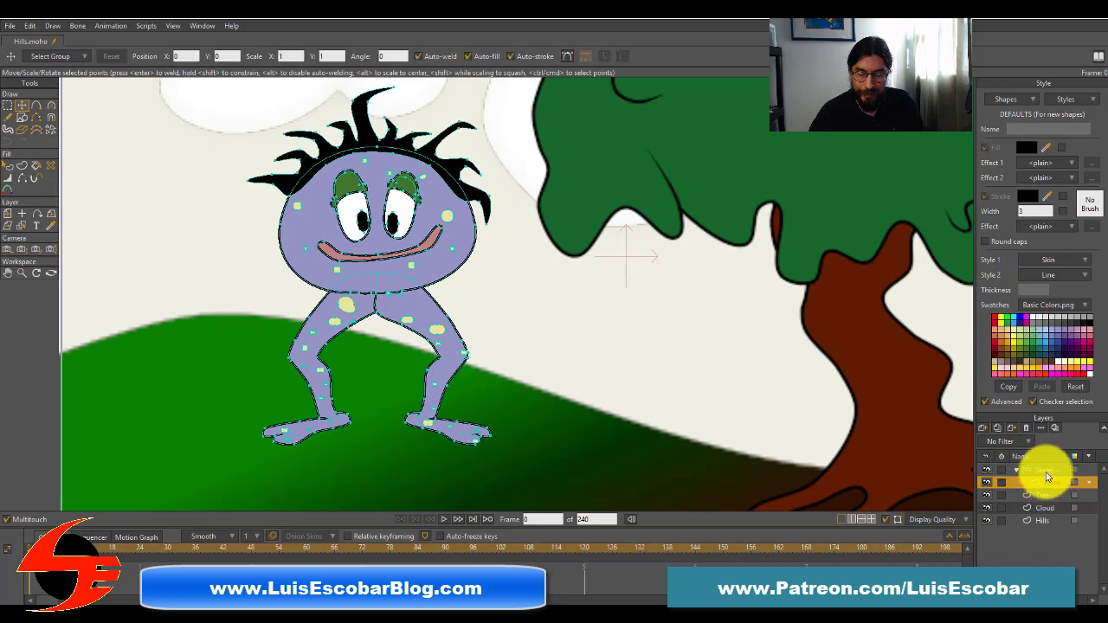
click(1046, 472)
click(1016, 470)
click(1017, 471)
click(1016, 472)
click(1017, 471)
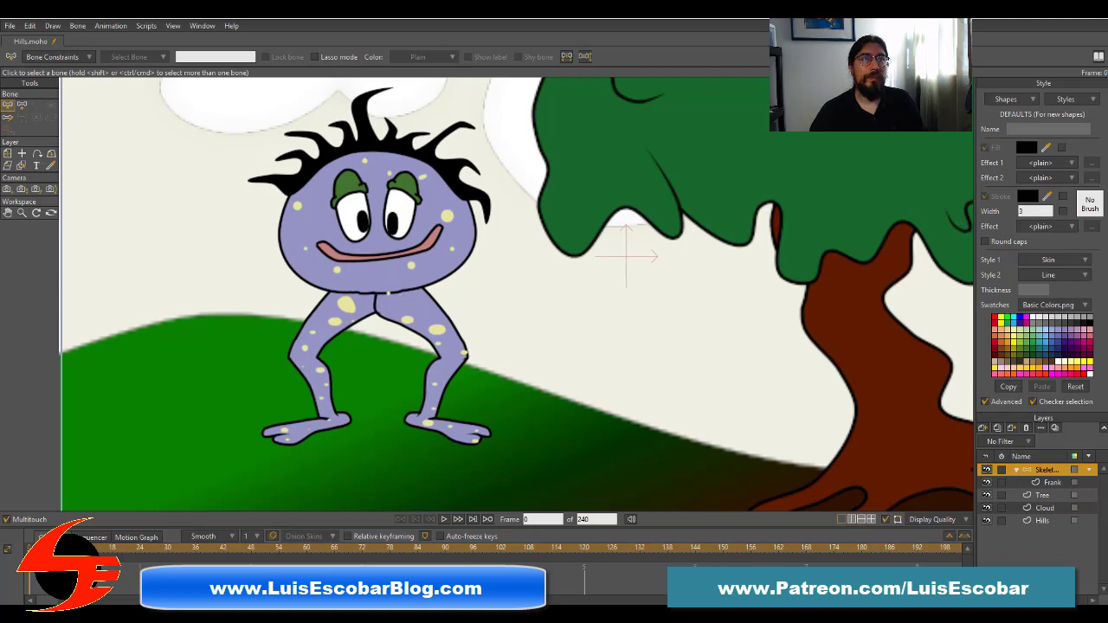
Step: Hide the Tree, Cloud and Hills layers and check the tutorial manual again
click(987, 496)
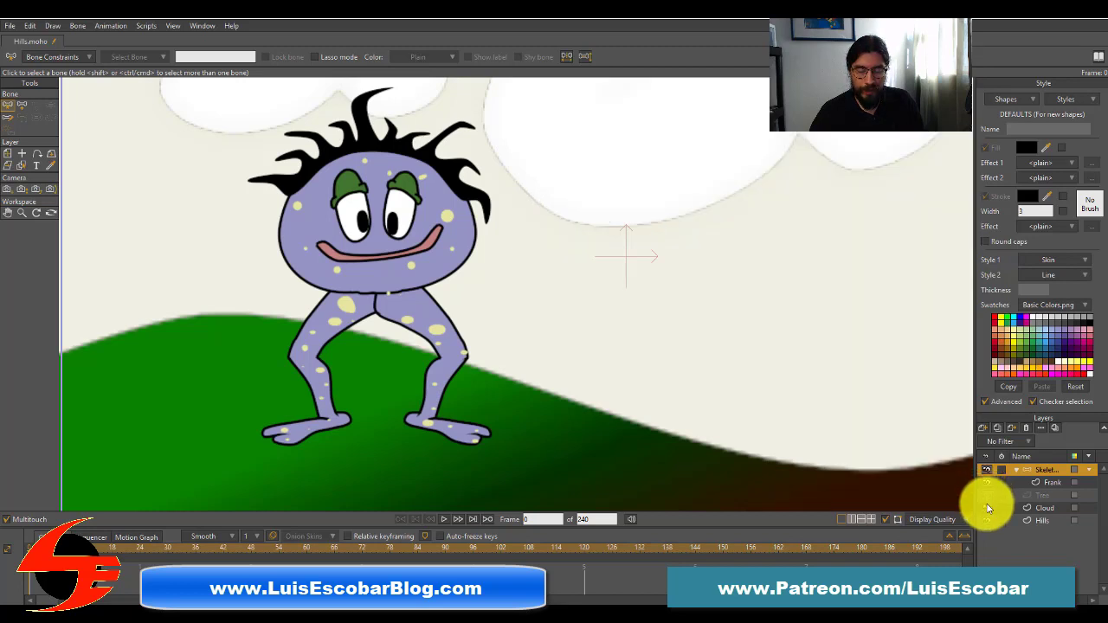
click(987, 508)
click(986, 520)
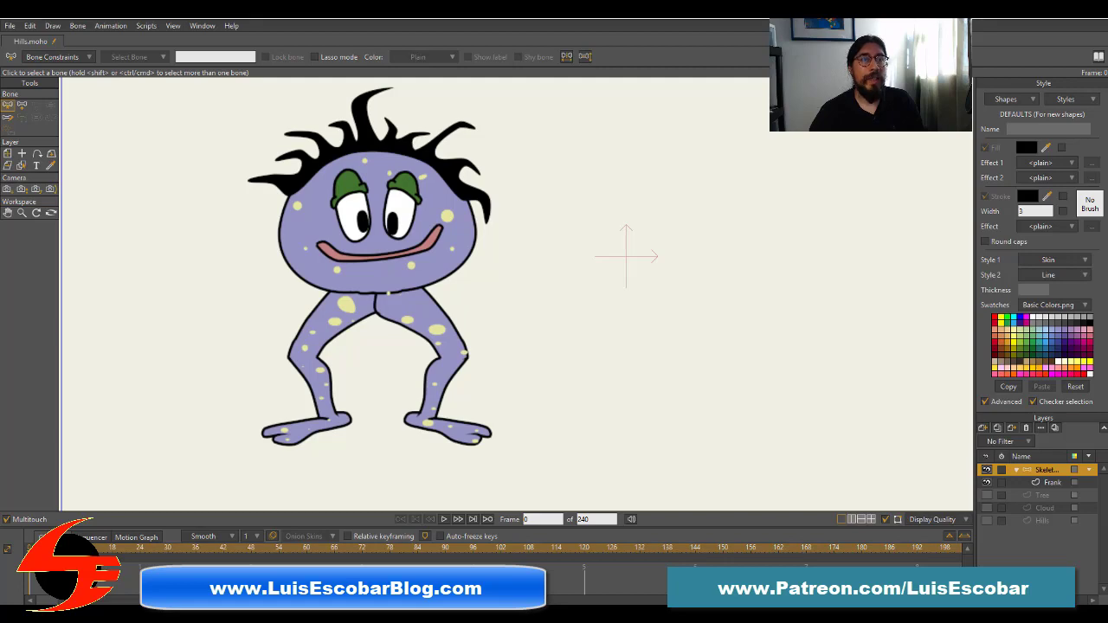
key(alt+Tab)
key(alt+Tab)
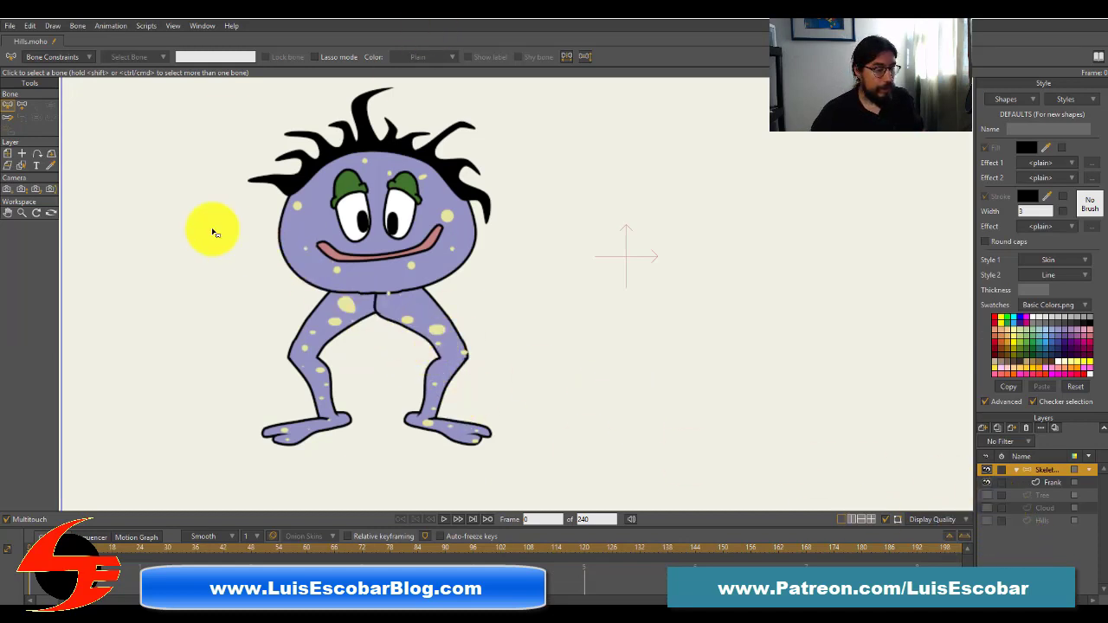
Step: Add a vertical body bone from the base of Frank's body up to the tip of his hair
scroll(423, 297, up, 2)
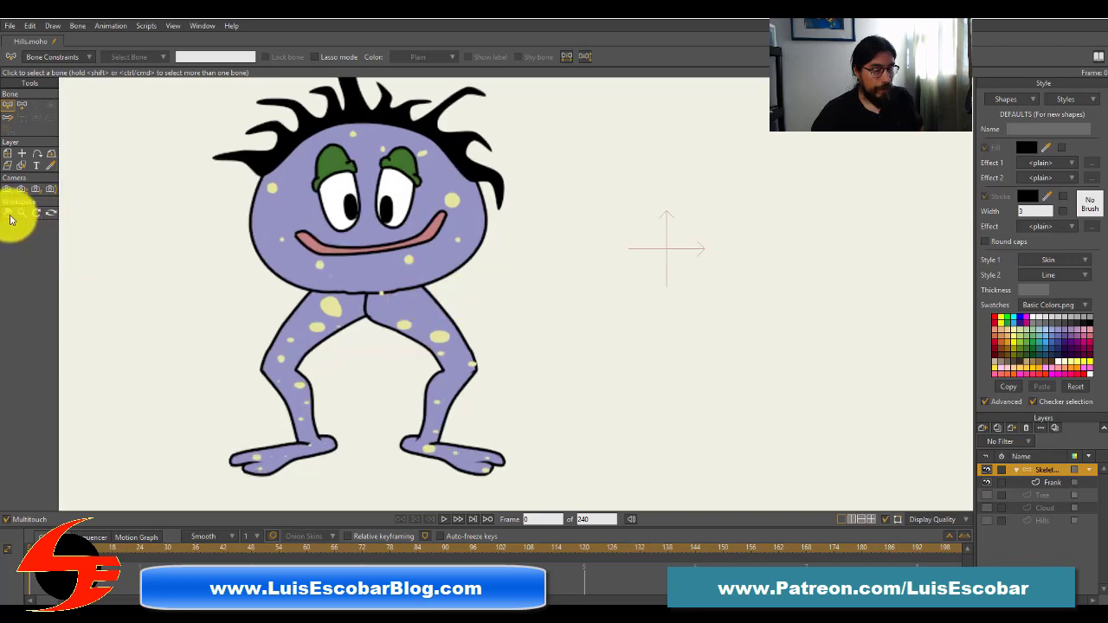
click(7, 212)
drag(351, 258, 576, 277)
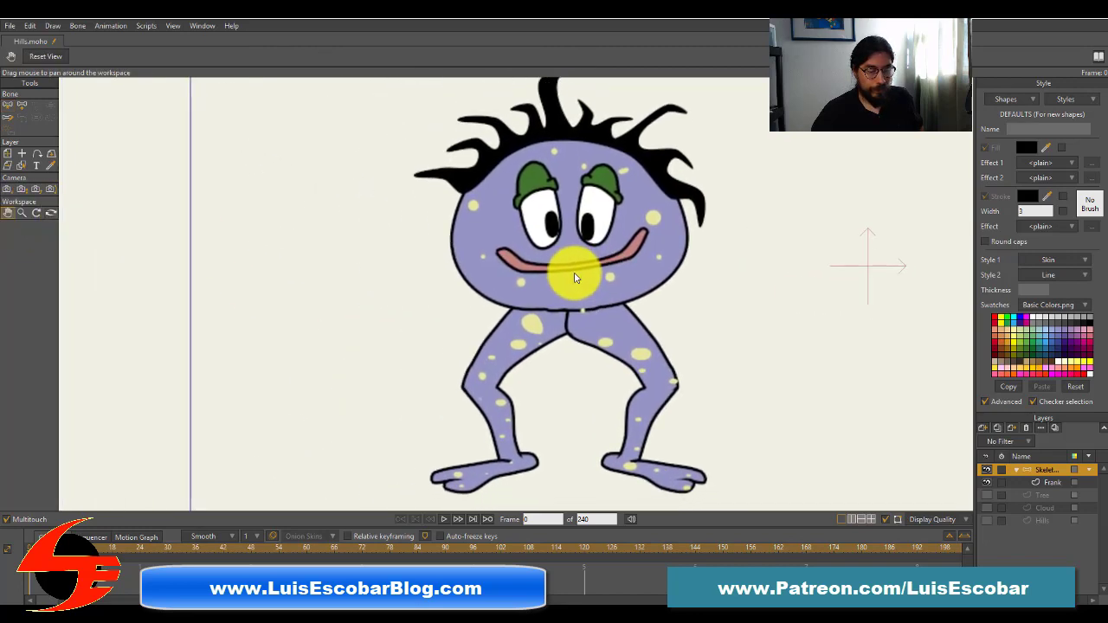
scroll(573, 277, down, 1)
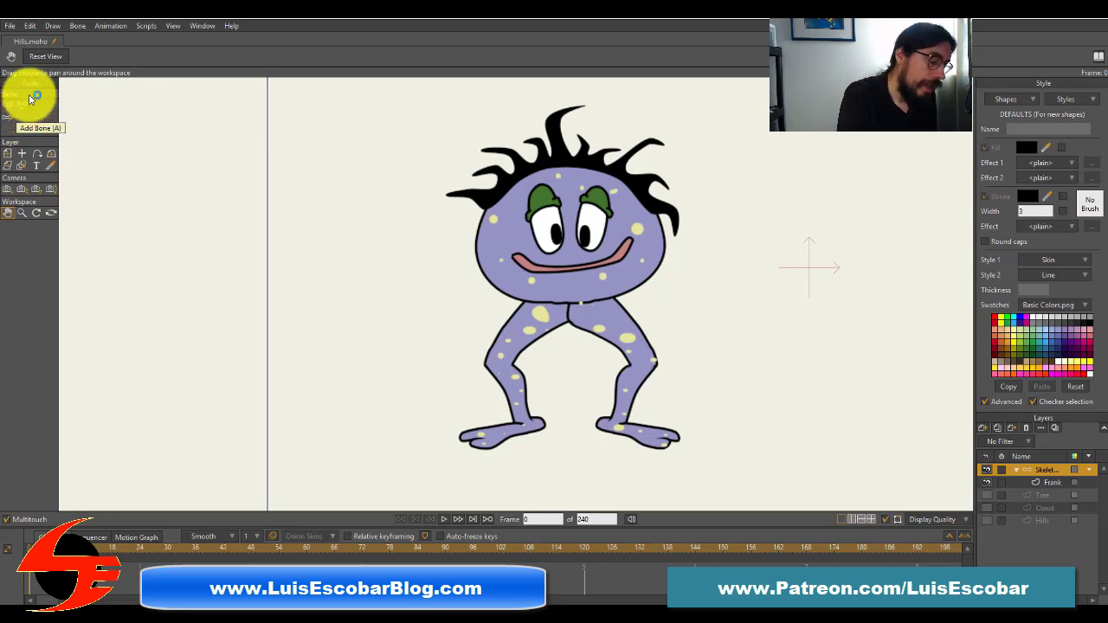
click(29, 104)
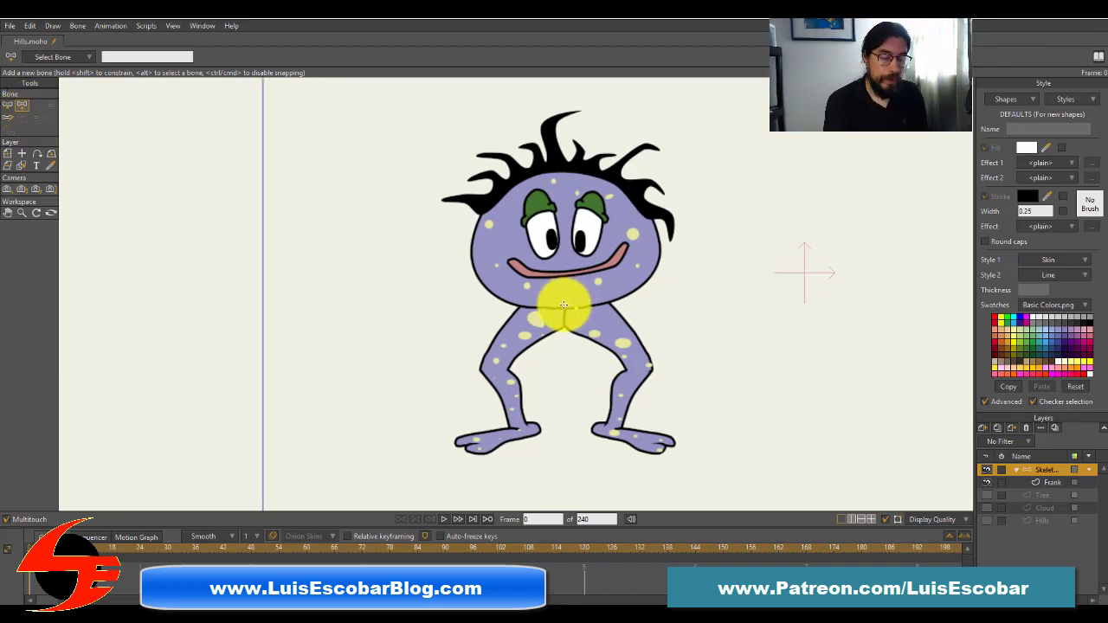
drag(563, 305, 561, 111)
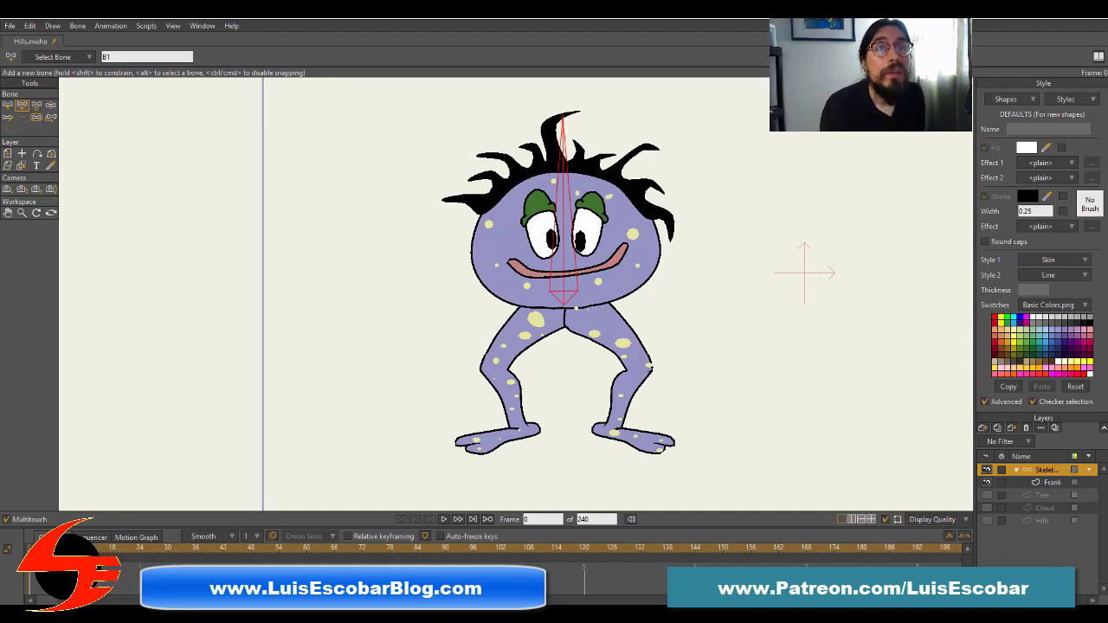
Step: Build a bone chain for Frank's right-hand leg from hip to knee, knee to ankle and ankle to toes, redoing misplaced bones
drag(576, 307, 664, 448)
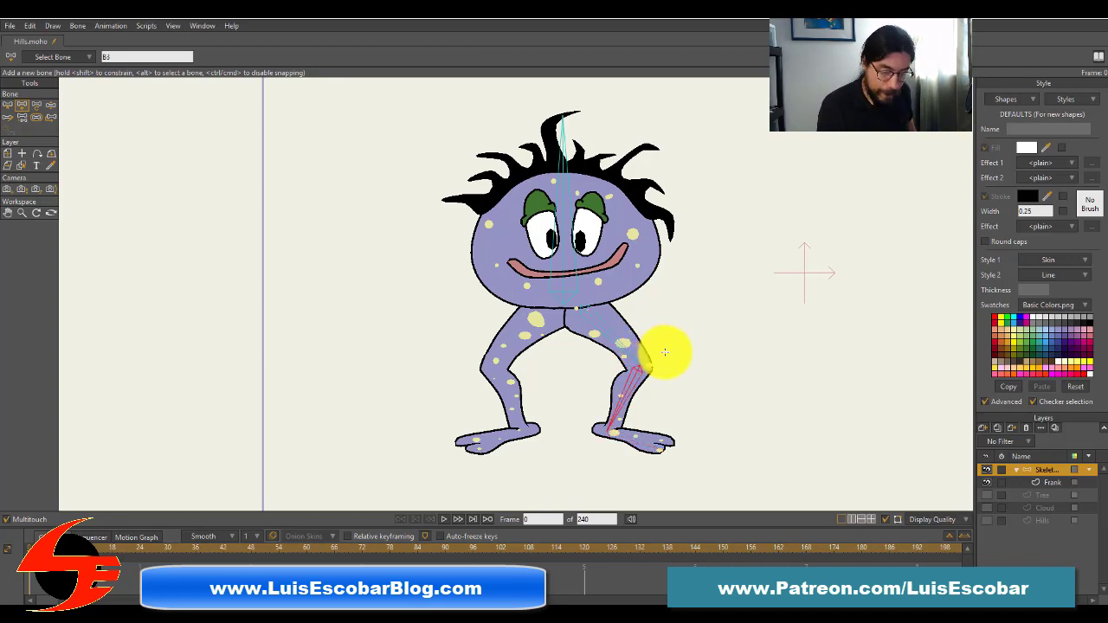
click(663, 352)
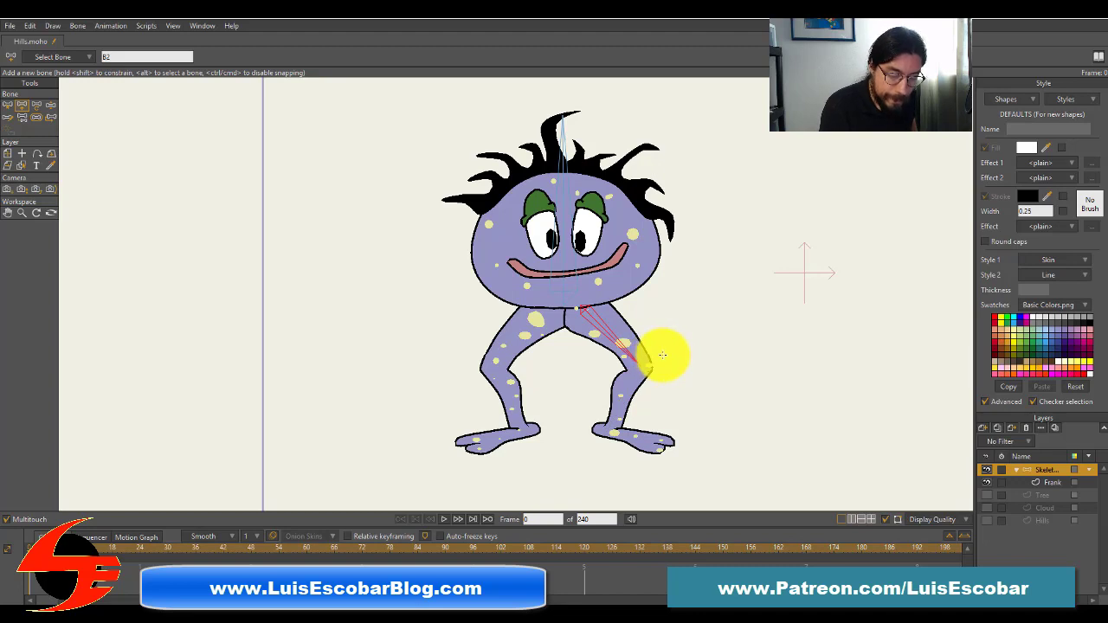
key(Delete)
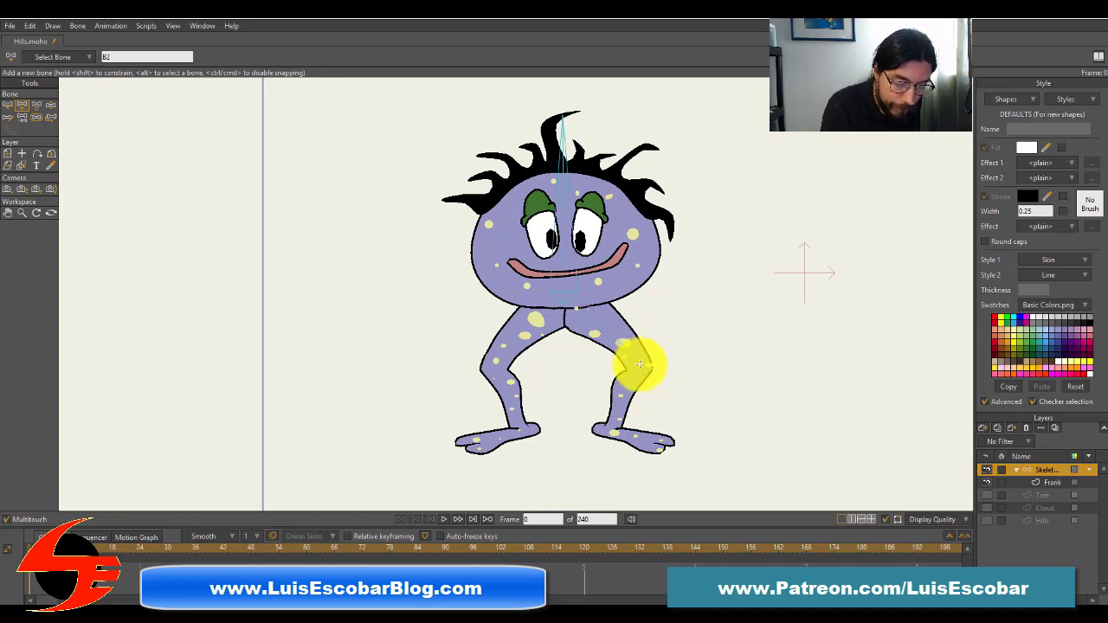
drag(638, 365, 609, 426)
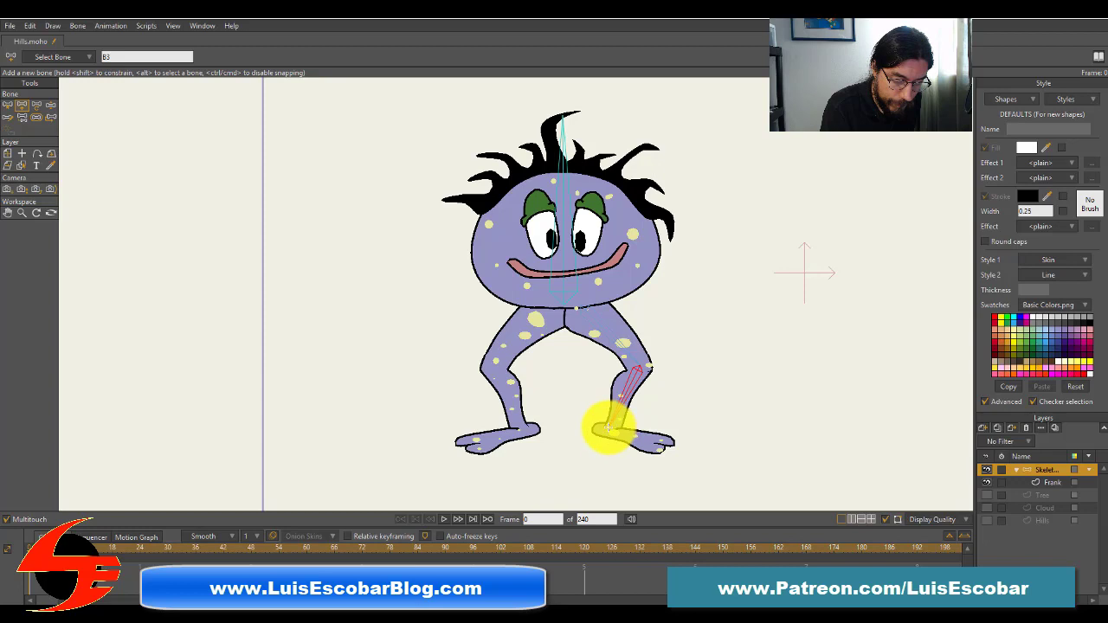
click(609, 428)
drag(608, 429, 665, 448)
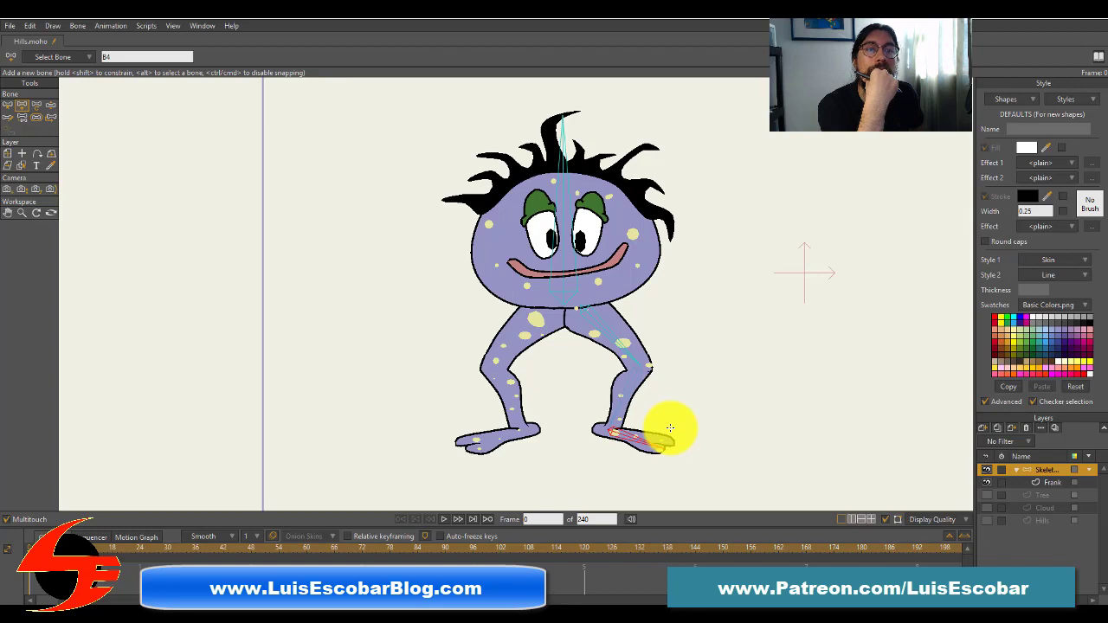
Step: Select the body bone as parent and add thigh, shin and foot bones down Frank's left-hand leg
click(16, 106)
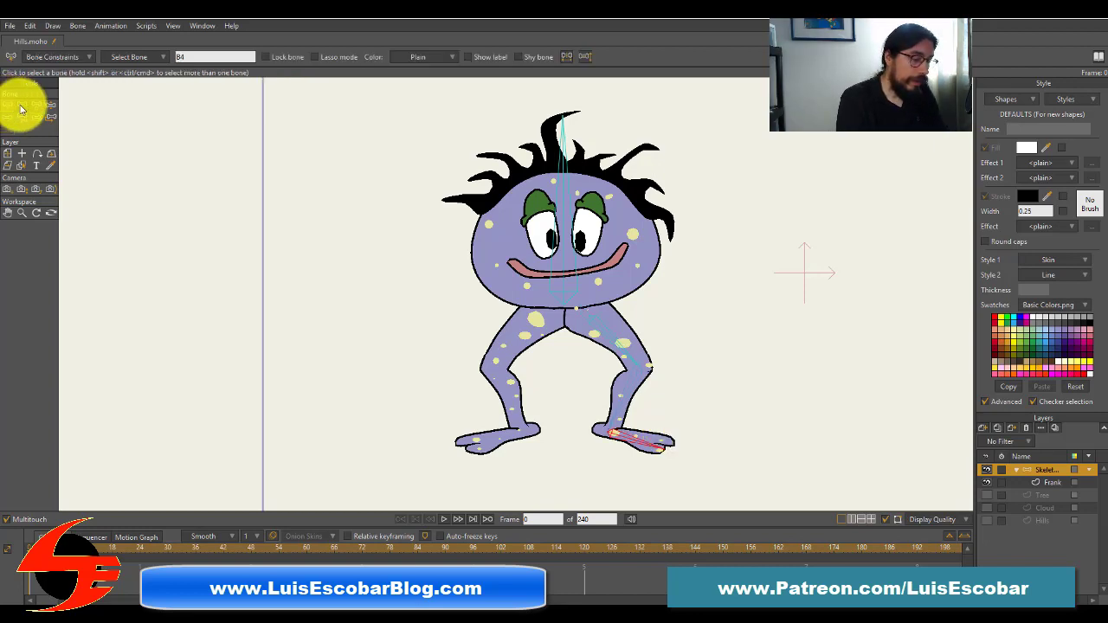
click(565, 290)
click(23, 104)
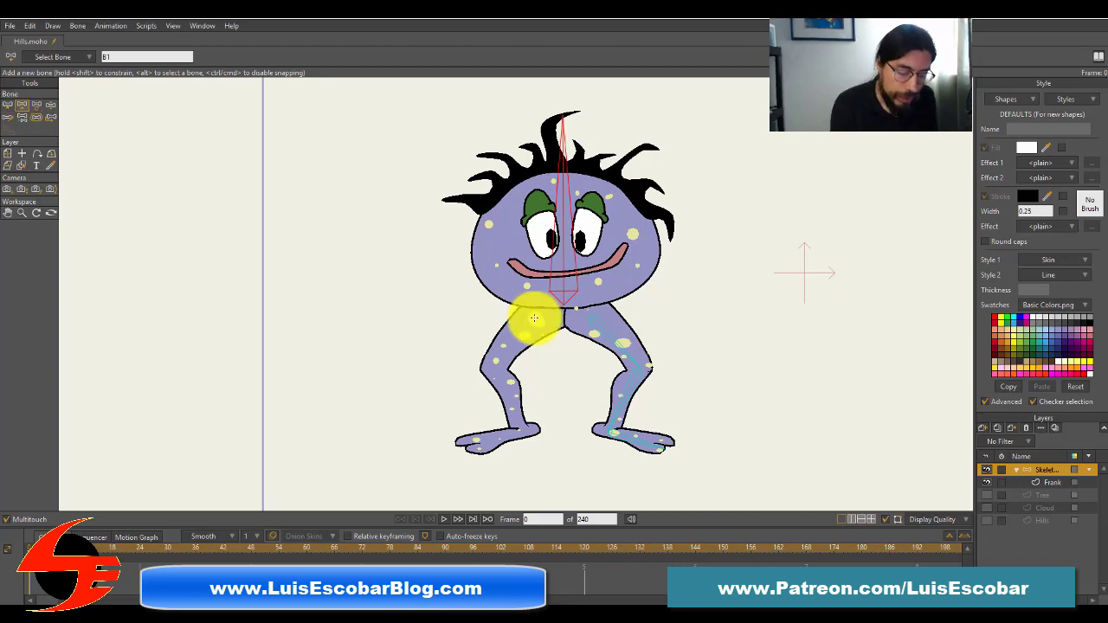
drag(535, 320, 452, 443)
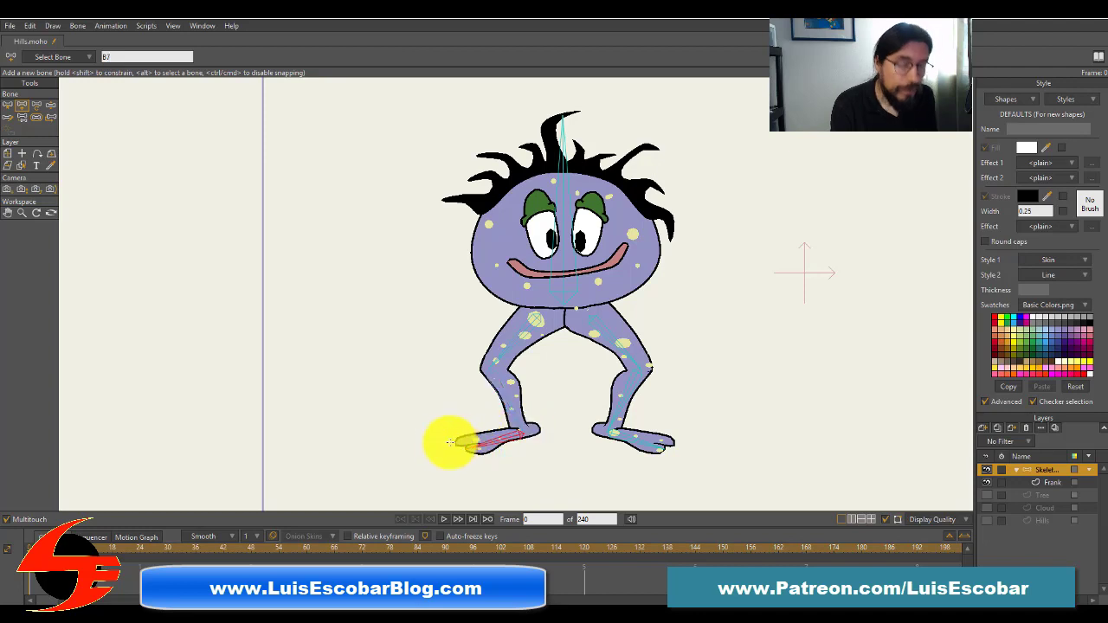